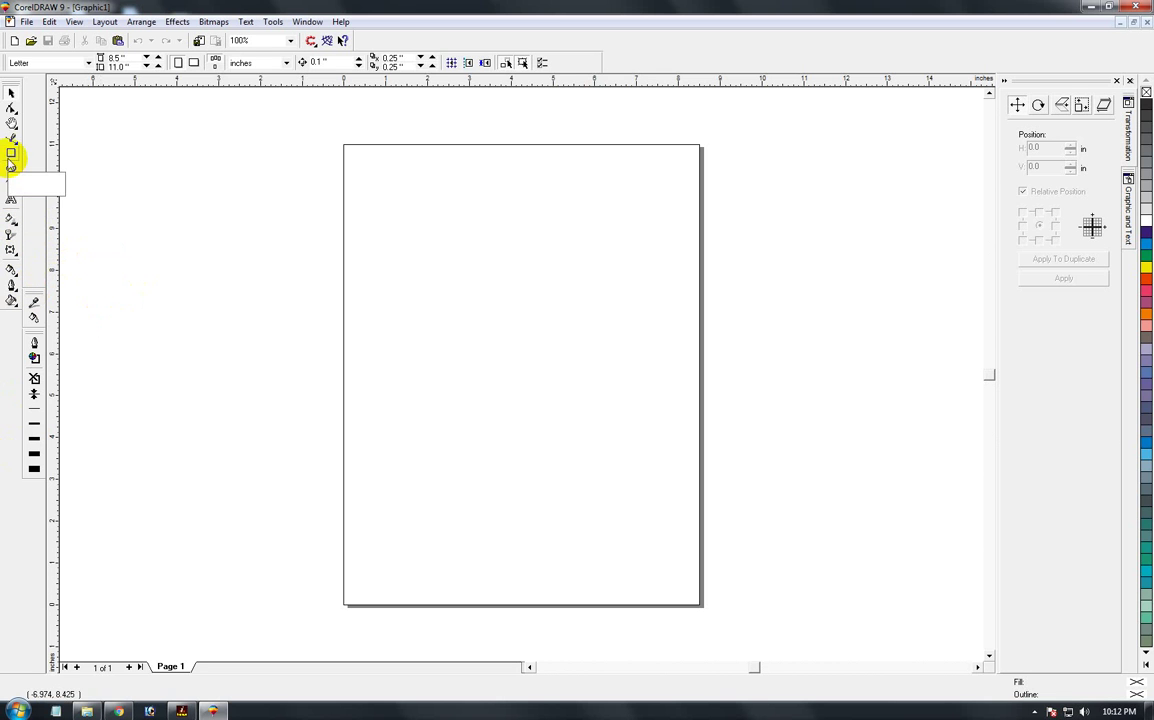
Step: Draw a rectangle about 3.0 by 1.8 inches in the middle of the page and place a horizontal guideline through its centre
{"action": "left_click", "coordinate": [12, 152]}
{"action": "mouse_move", "coordinate": [413, 339]}
{"action": "left_mouse_down"}
{"action": "mouse_move", "coordinate": [477, 388]}
{"action": "mouse_move", "coordinate": [556, 396]}
{"action": "mouse_move", "coordinate": [566, 415]}
{"action": "mouse_move", "coordinate": [545, 378]}
{"action": "left_mouse_up"}
{"action": "key", "text": "F2"}
{"action": "left_click_drag", "start_coordinate": [364, 295], "coordinate": [594, 466]}
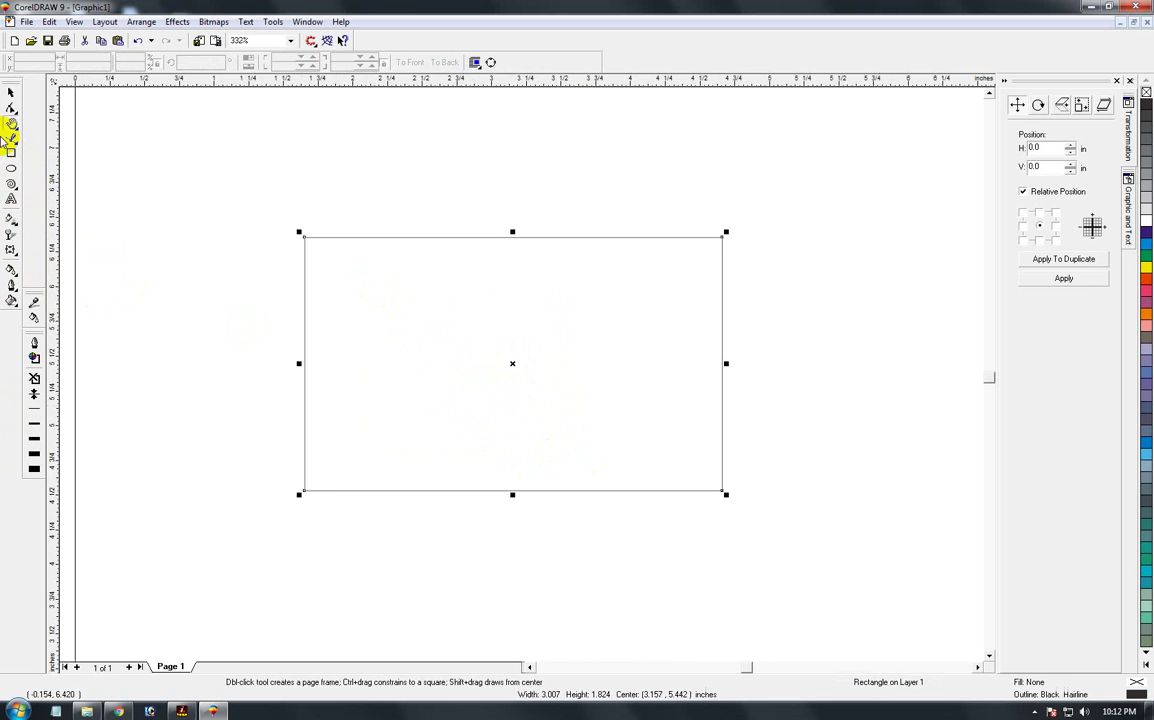
{"action": "left_click", "coordinate": [11, 92]}
{"action": "left_click_drag", "start_coordinate": [507, 78], "coordinate": [510, 363]}
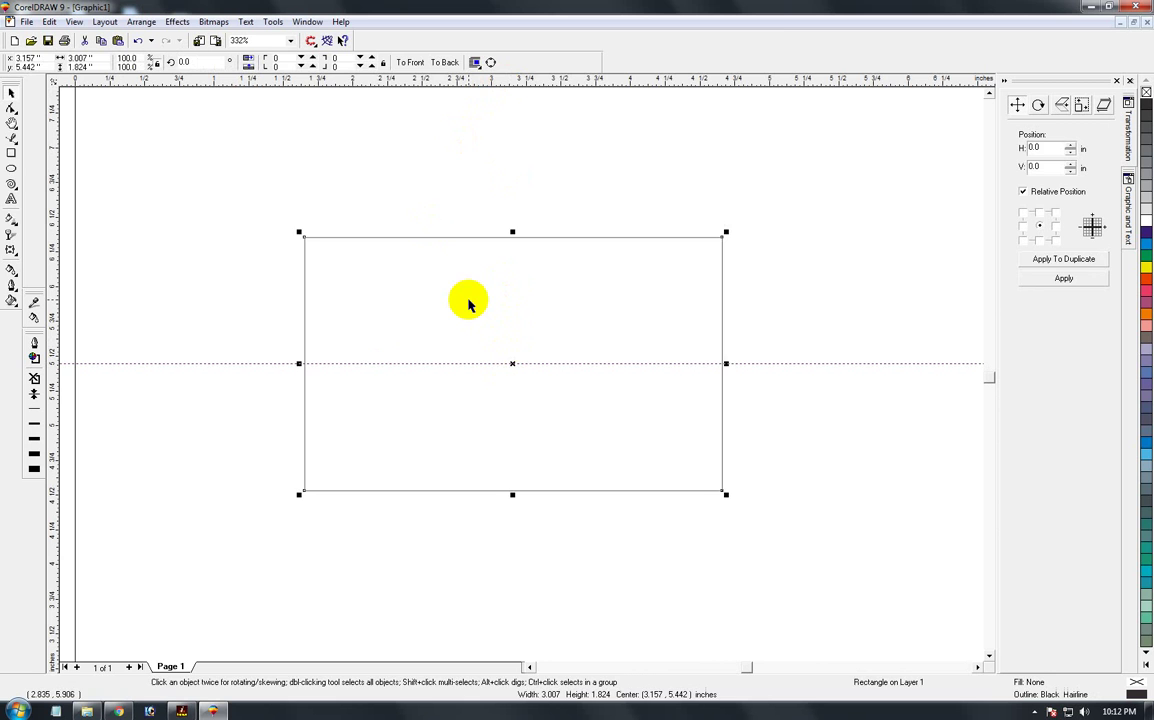
Step: Convert the rectangle to curves for node editing
{"action": "key", "text": "F10"}
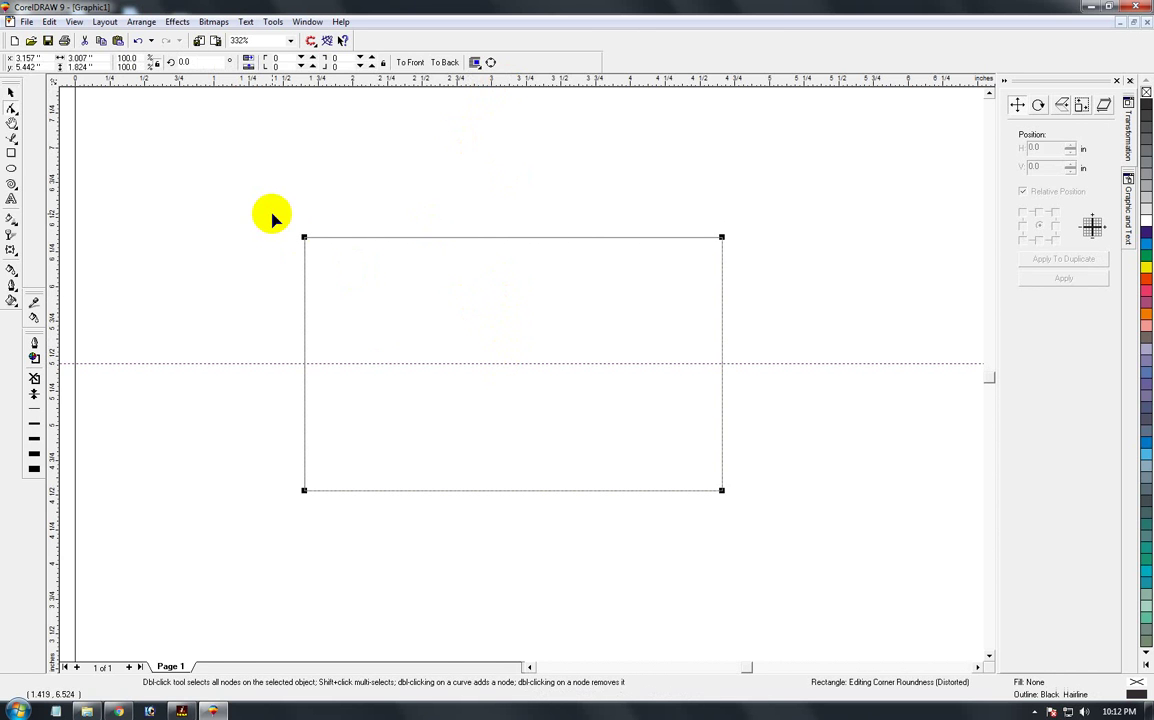
{"action": "key", "text": "ctrl+q"}
{"action": "left_click_drag", "start_coordinate": [260, 201], "coordinate": [380, 310]}
{"action": "key", "text": "Delete"}
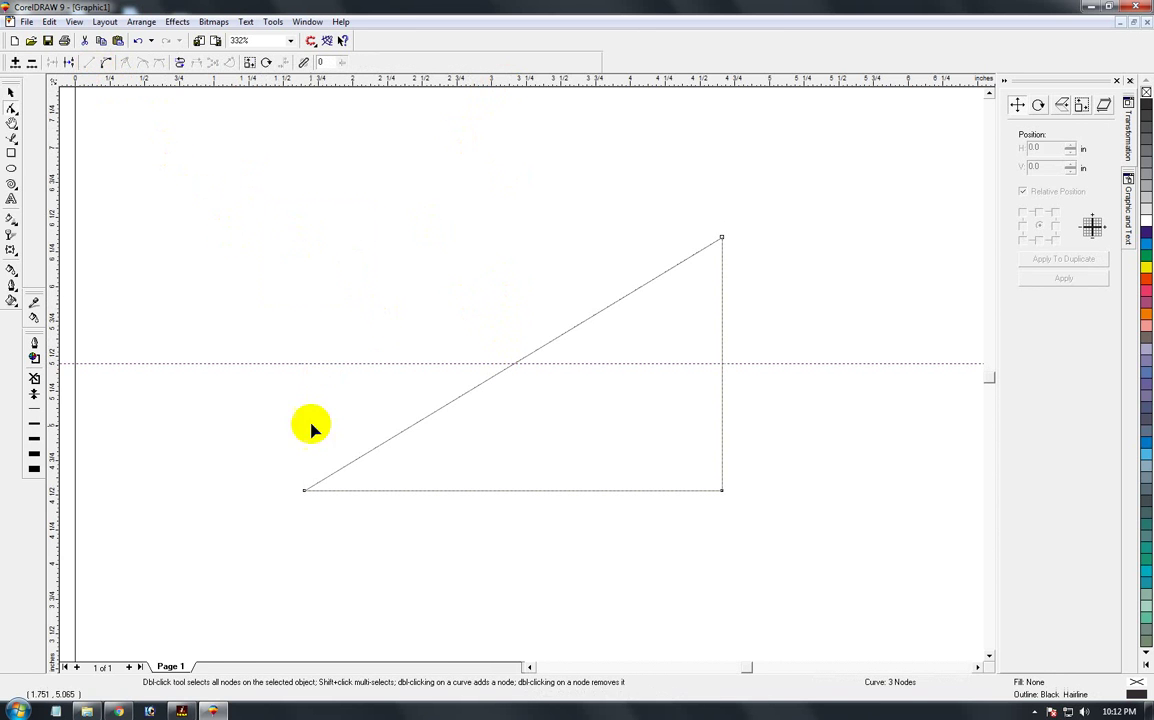
{"action": "key", "text": "ctrl+z"}
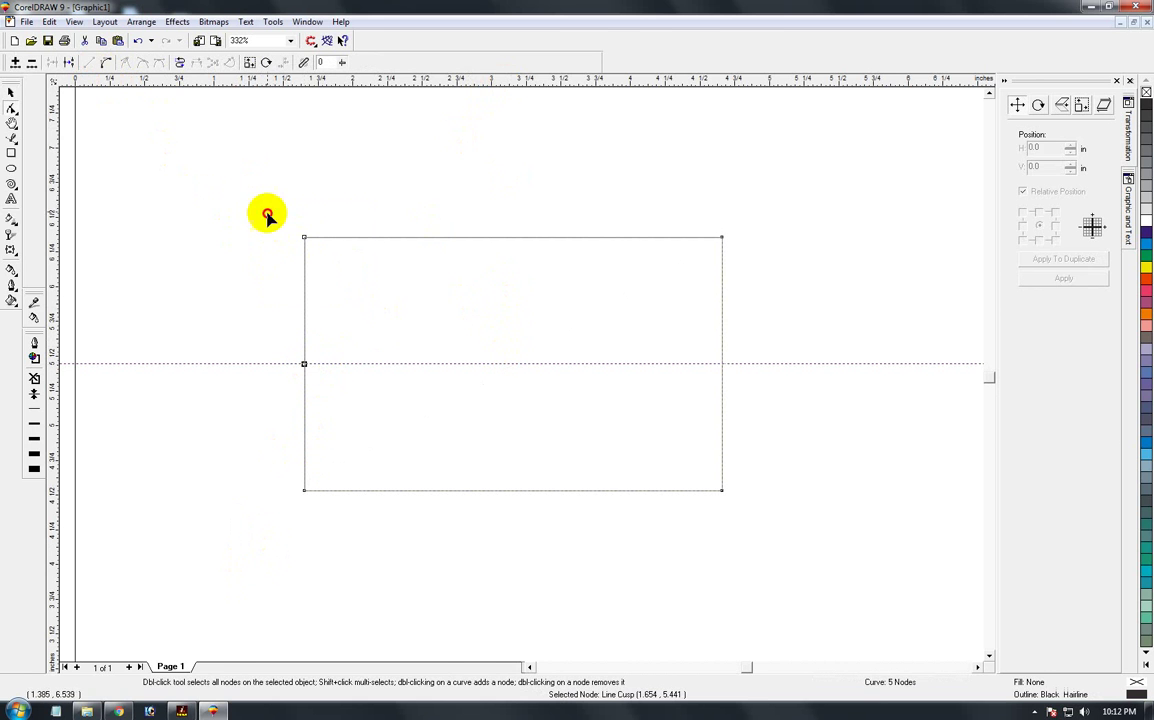
Step: Add a node on the rectangle's left edge at the guideline and delete both left corner nodes to form a left-pointing triangle
{"action": "key", "text": "Delete"}
{"action": "left_click", "coordinate": [304, 490]}
{"action": "key", "text": "Delete"}
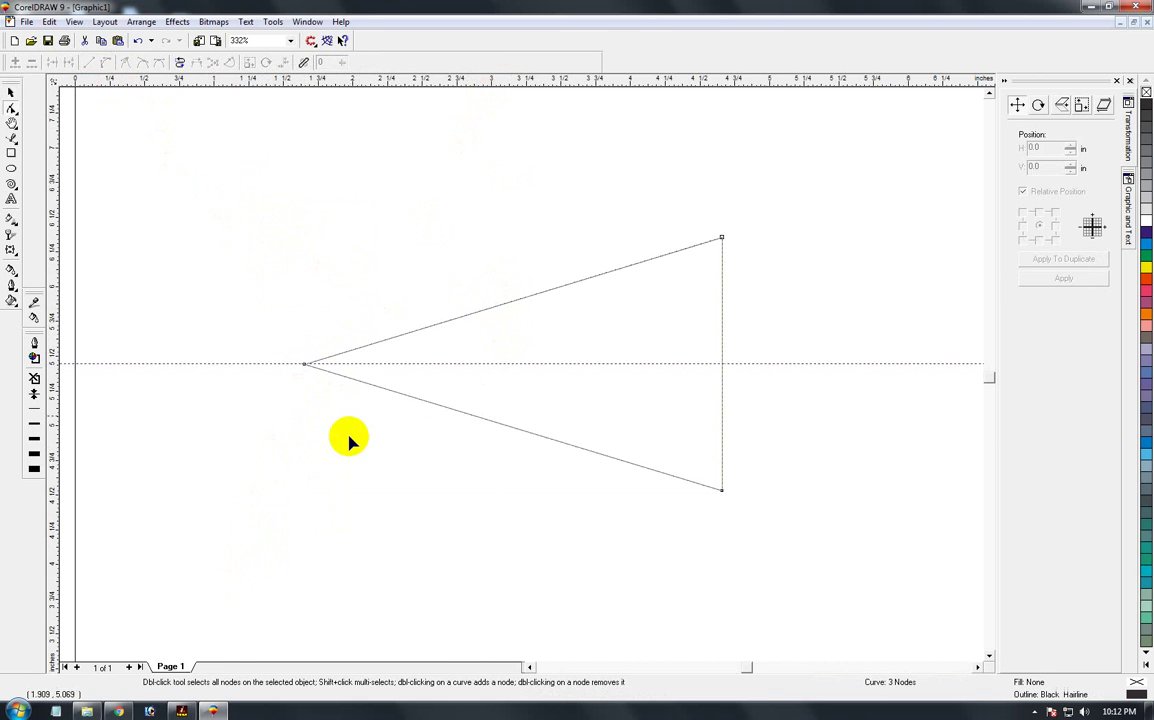
Step: Add three nodes along the triangle's vertical edge: one at the guideline and one about midway in each half
{"action": "left_click", "coordinate": [11, 91]}
{"action": "key", "text": "z"}
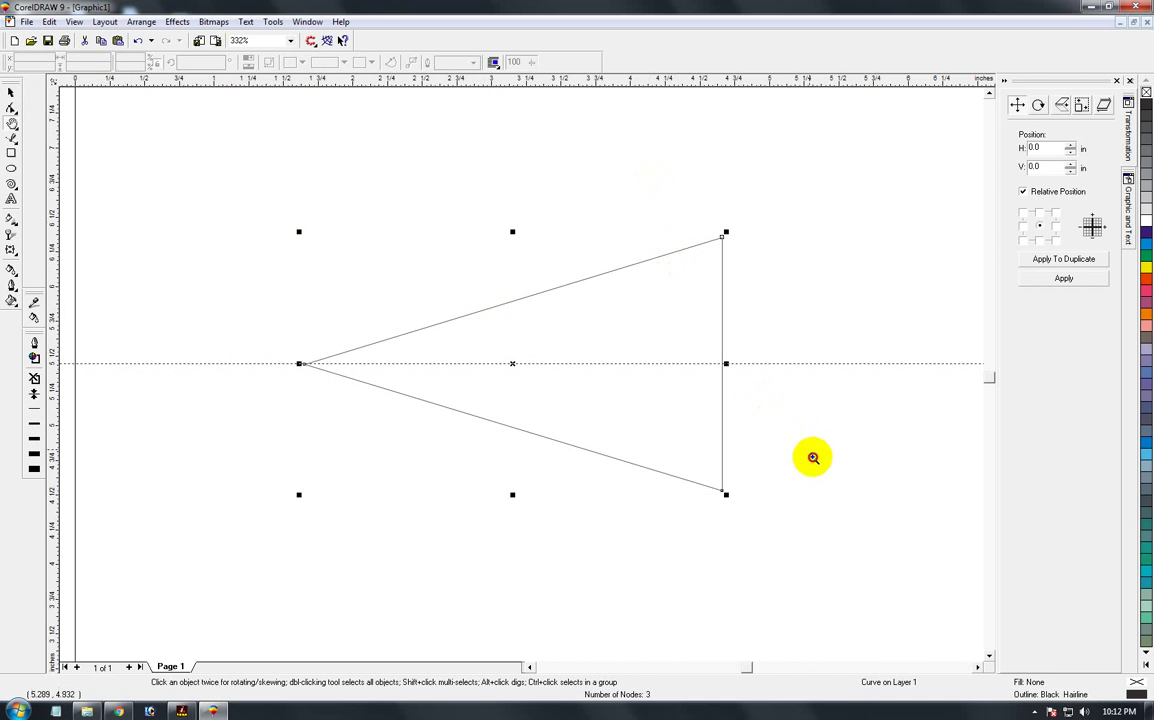
{"action": "left_click", "coordinate": [809, 554]}
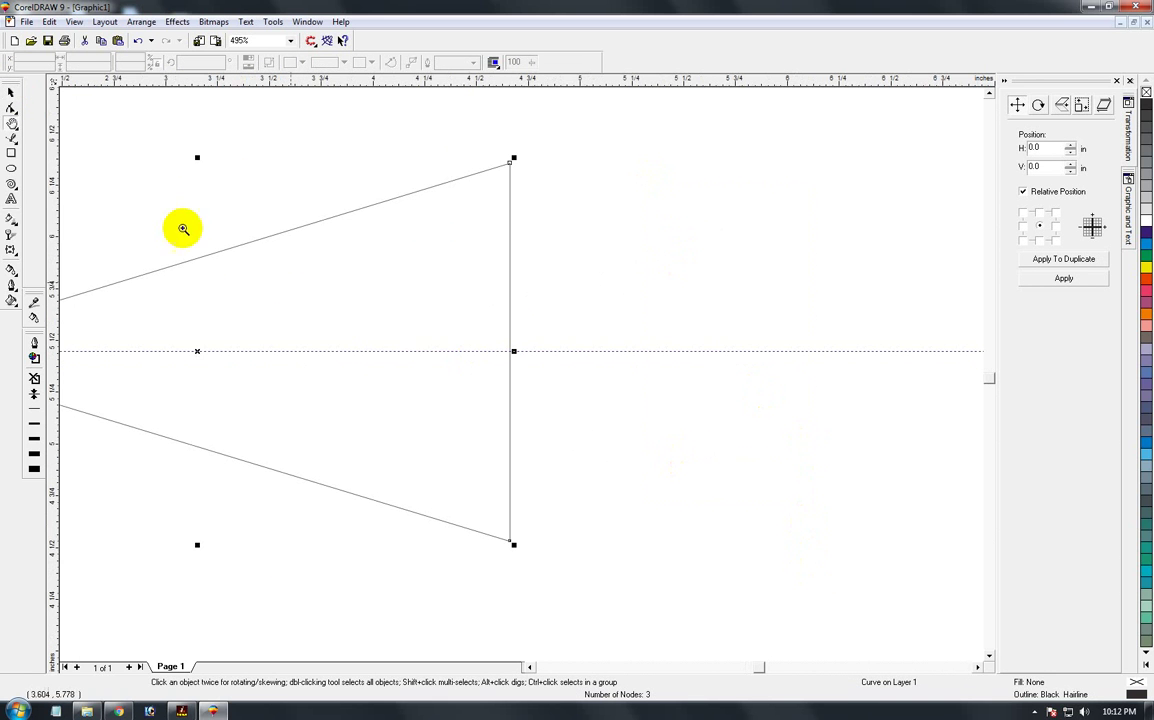
{"action": "left_click", "coordinate": [11, 91]}
{"action": "left_click", "coordinate": [611, 213]}
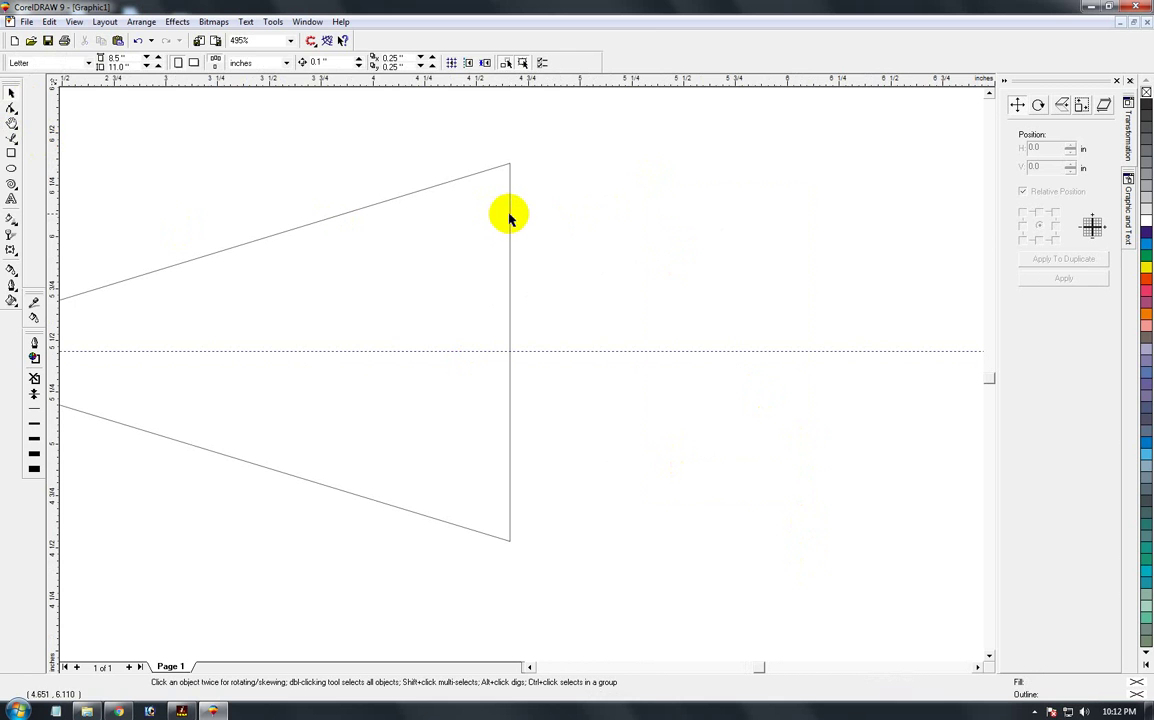
{"action": "left_click", "coordinate": [509, 218]}
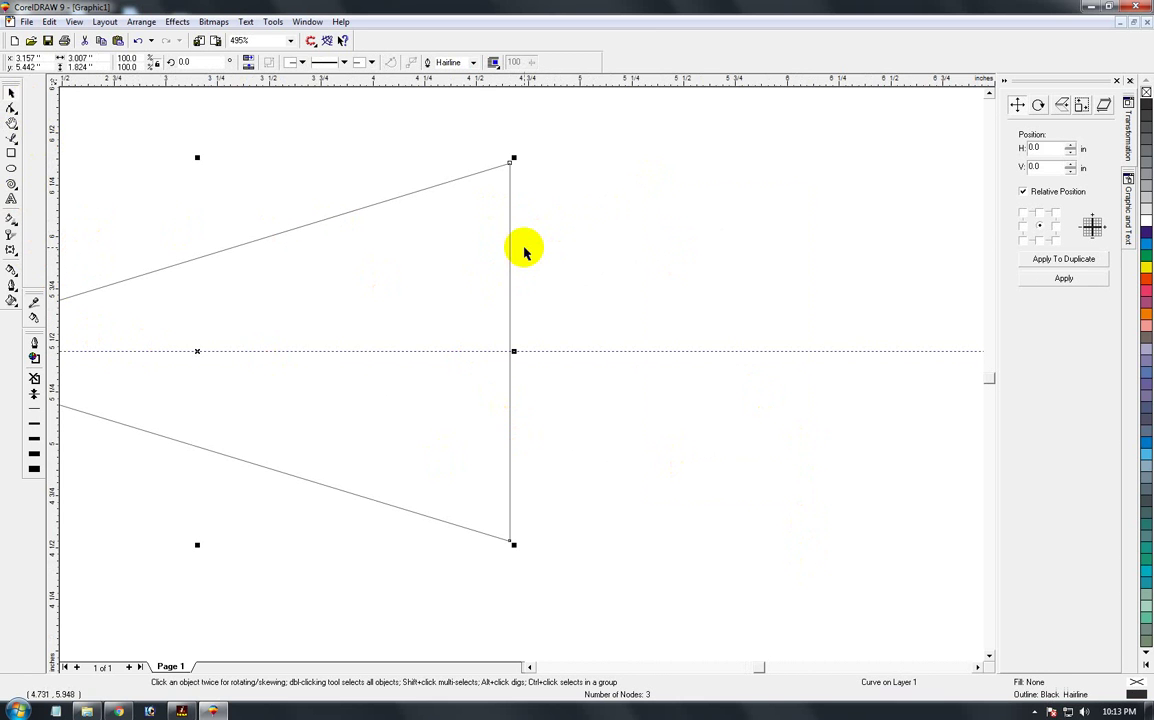
{"action": "key", "text": "F10"}
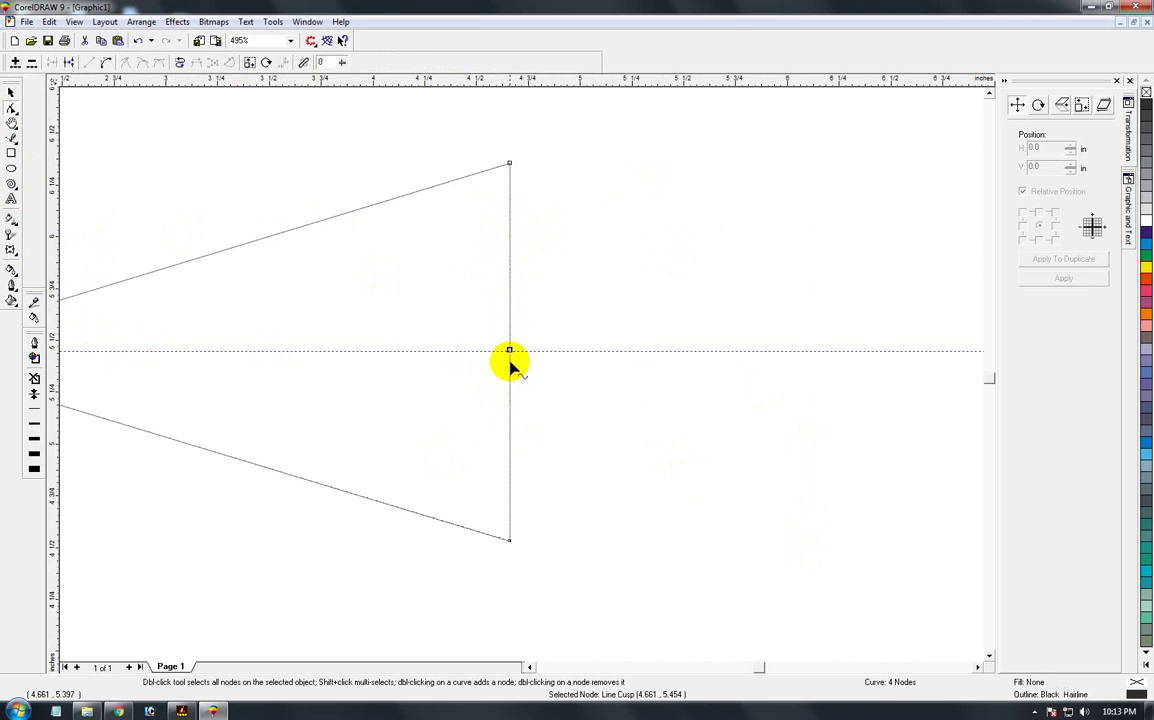
{"action": "double_click", "coordinate": [510, 455]}
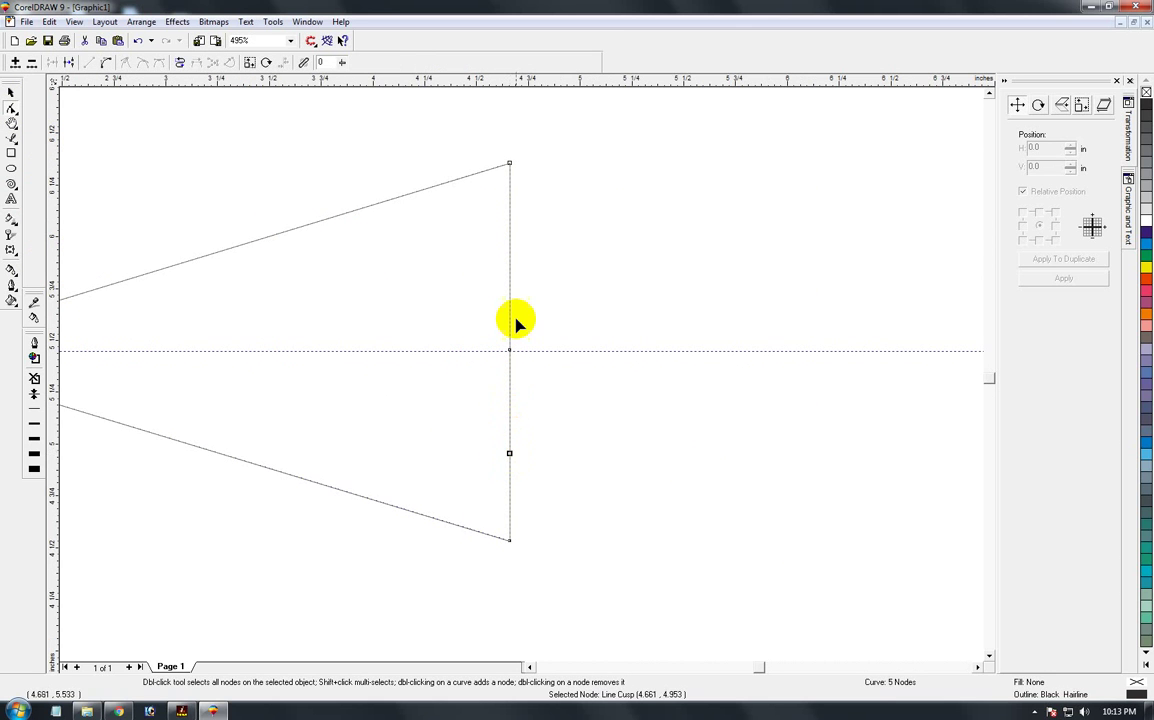
{"action": "double_click", "coordinate": [510, 245]}
Step: Convert the two segments of the vertical edge above the guideline to curves and bulge each one outward into a scallop
{"action": "right_click", "coordinate": [511, 209]}
{"action": "left_click", "coordinate": [510, 209]}
{"action": "right_click", "coordinate": [510, 209]}
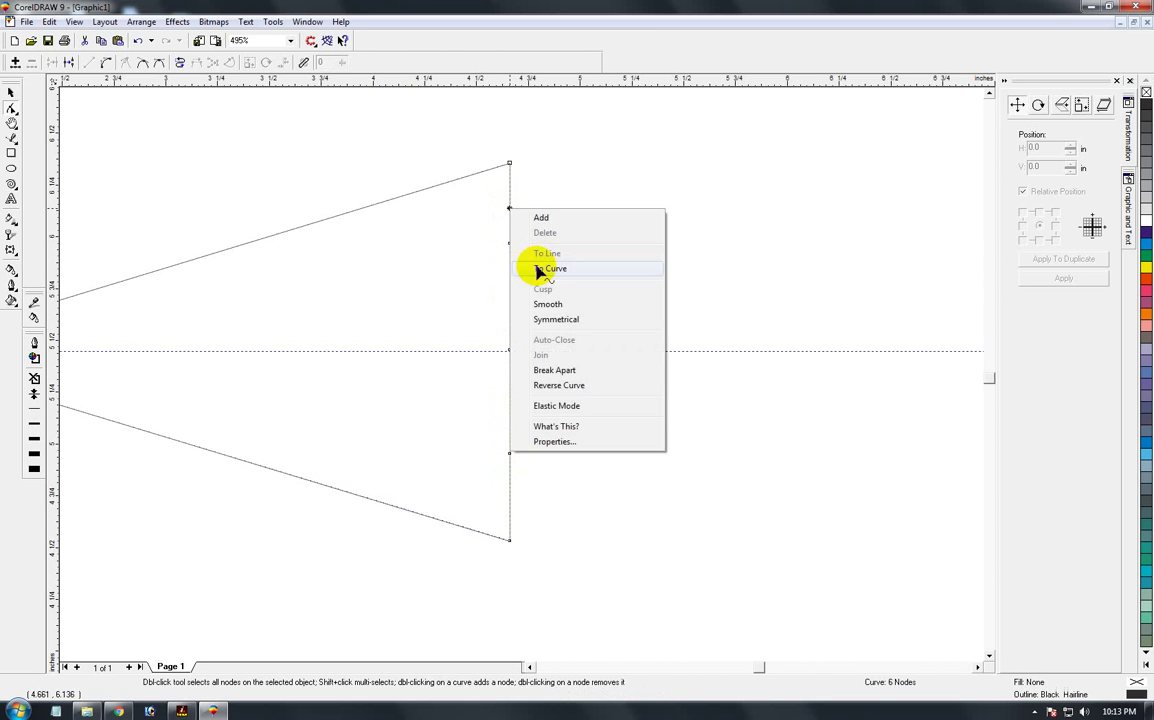
{"action": "left_click", "coordinate": [549, 268]}
{"action": "left_click_drag", "start_coordinate": [510, 206], "coordinate": [542, 246]}
{"action": "right_click", "coordinate": [509, 296]}
{"action": "left_click", "coordinate": [540, 352]}
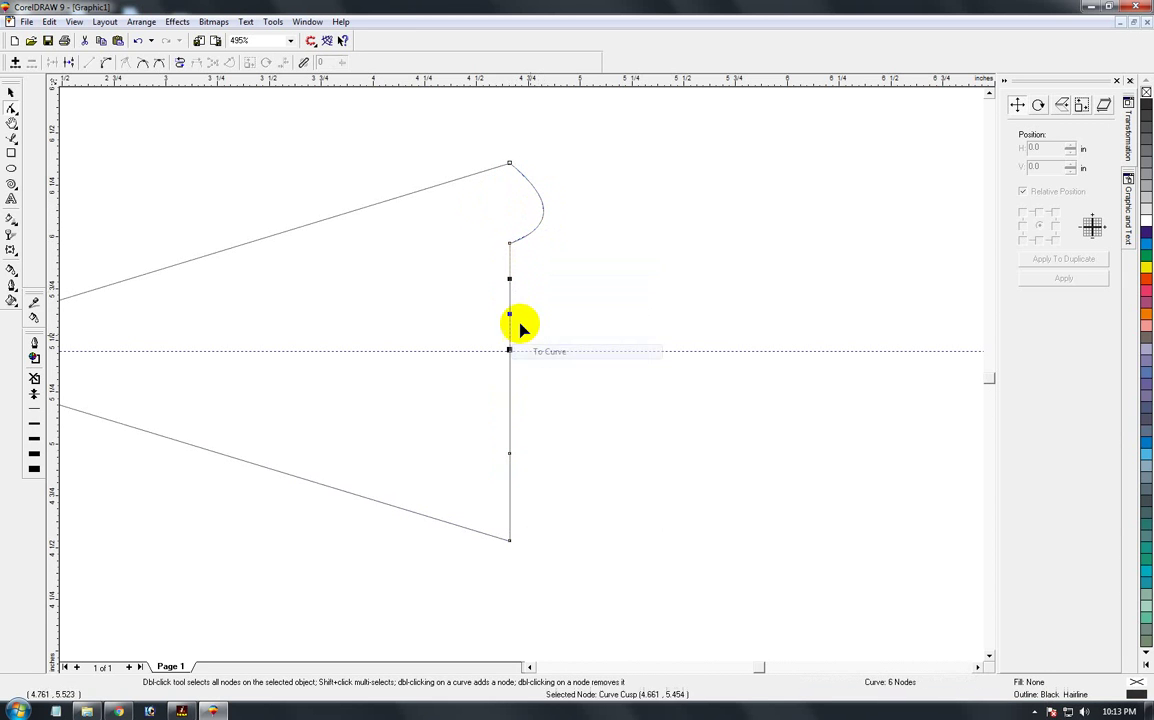
{"action": "left_click_drag", "start_coordinate": [509, 305], "coordinate": [561, 301]}
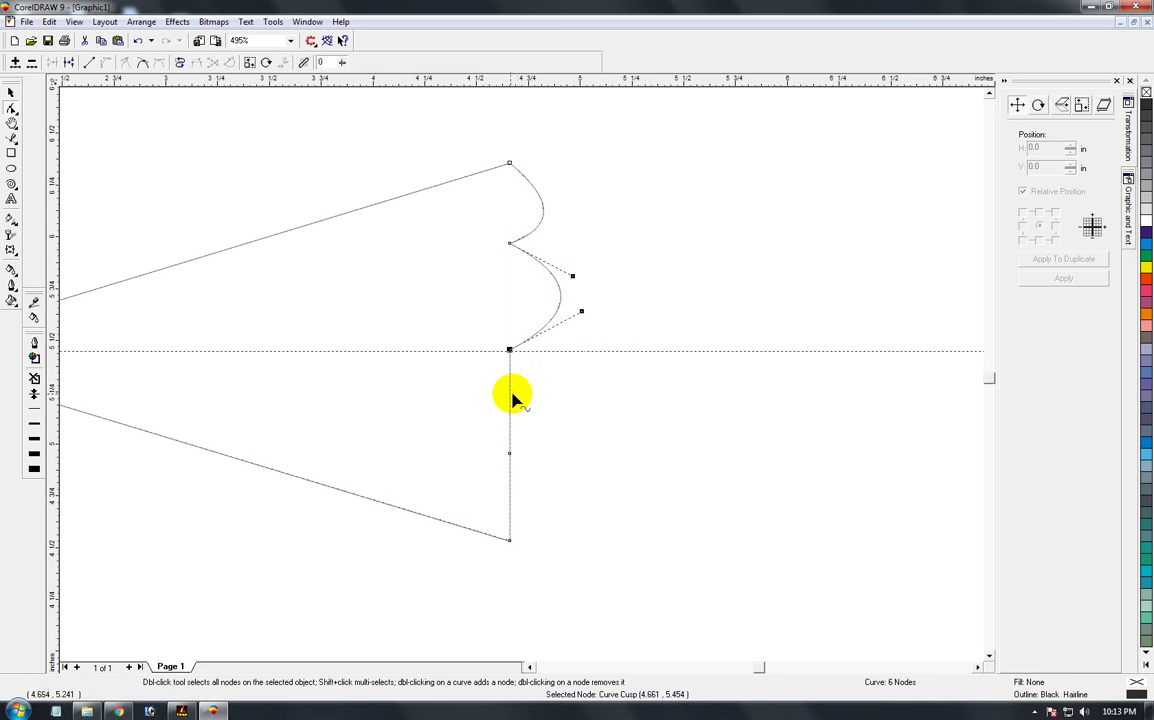
Step: Convert the two segments of the vertical edge below the guideline to curves and bulge them outward to match the upper scallops
{"action": "right_click", "coordinate": [510, 398]}
{"action": "left_click", "coordinate": [515, 453]}
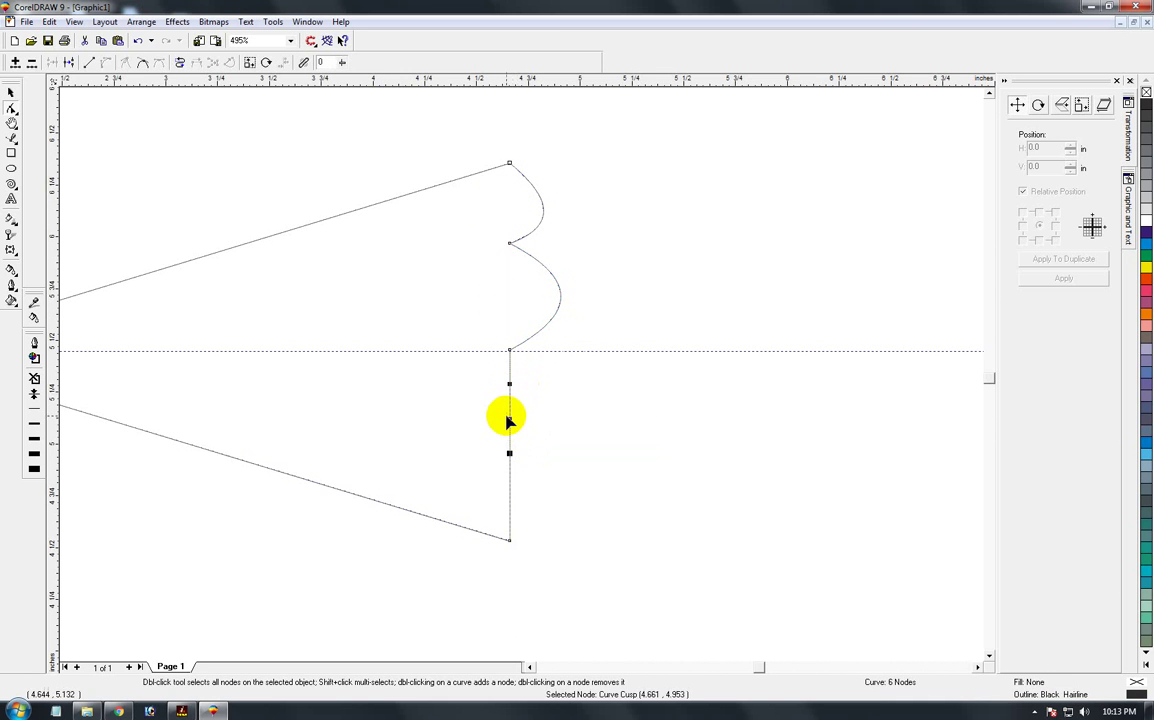
{"action": "left_click_drag", "start_coordinate": [510, 408], "coordinate": [557, 405]}
{"action": "right_click", "coordinate": [509, 508]}
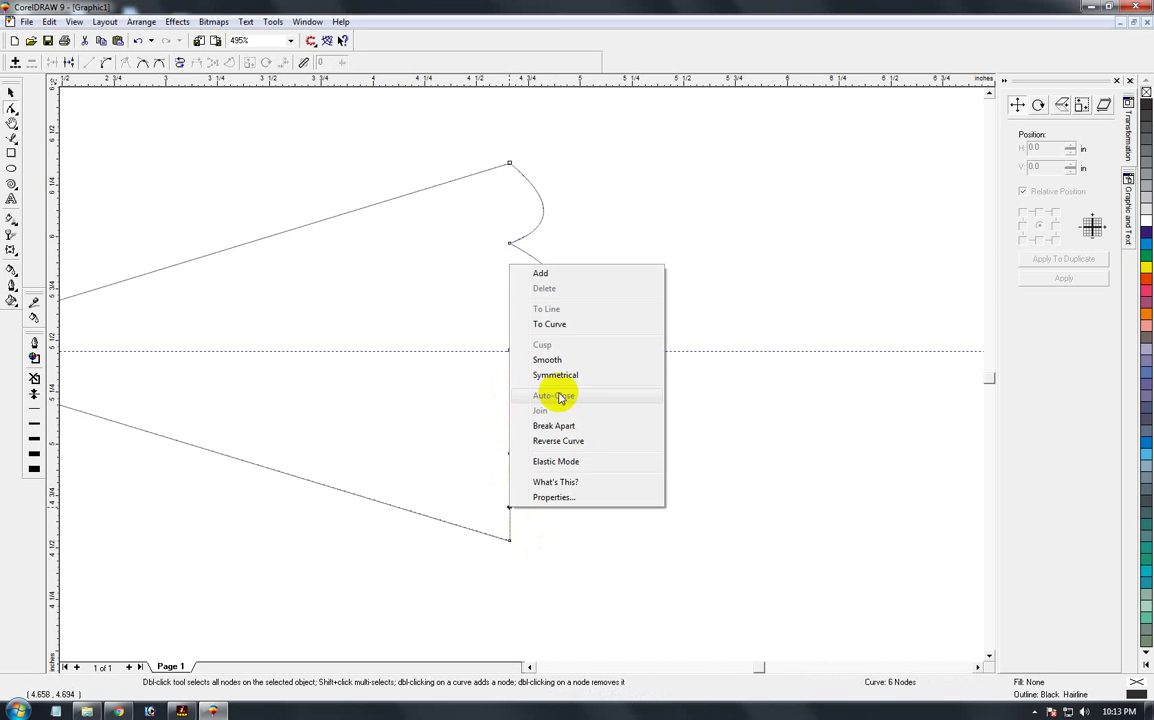
{"action": "left_click", "coordinate": [559, 327]}
{"action": "left_click_drag", "start_coordinate": [510, 483], "coordinate": [557, 496]}
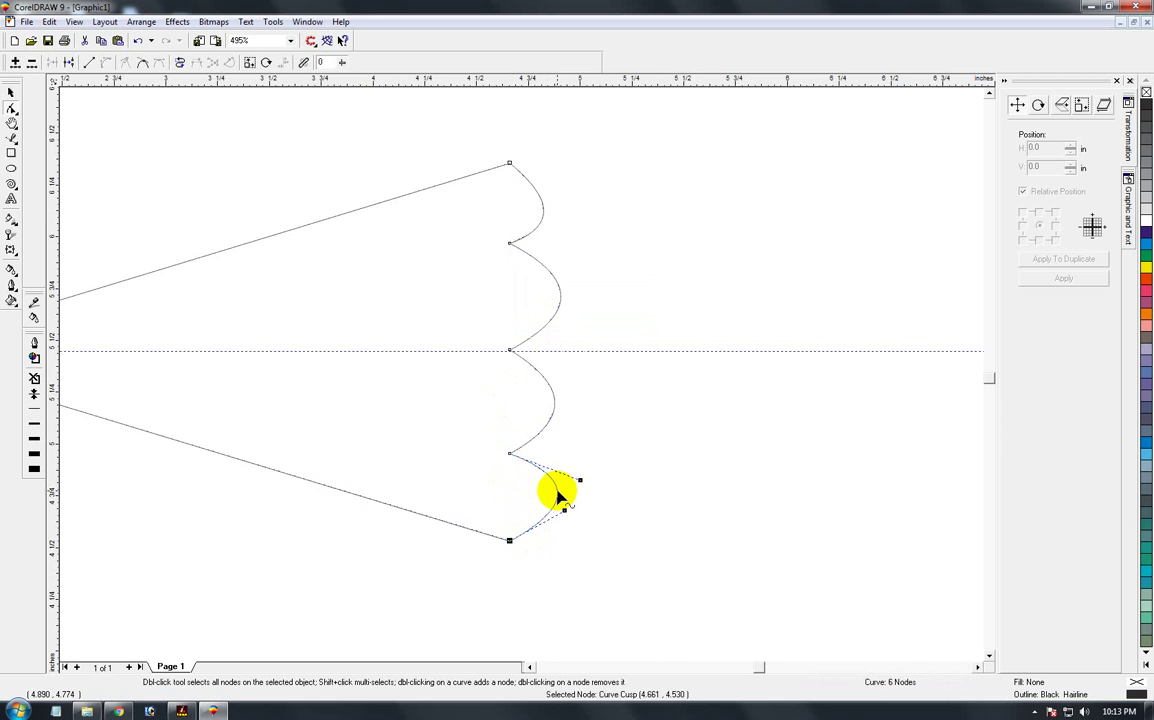
Step: Fill the scalloped triangle with the Sand colour
{"action": "key", "text": "F3"}
{"action": "left_click", "coordinate": [11, 94]}
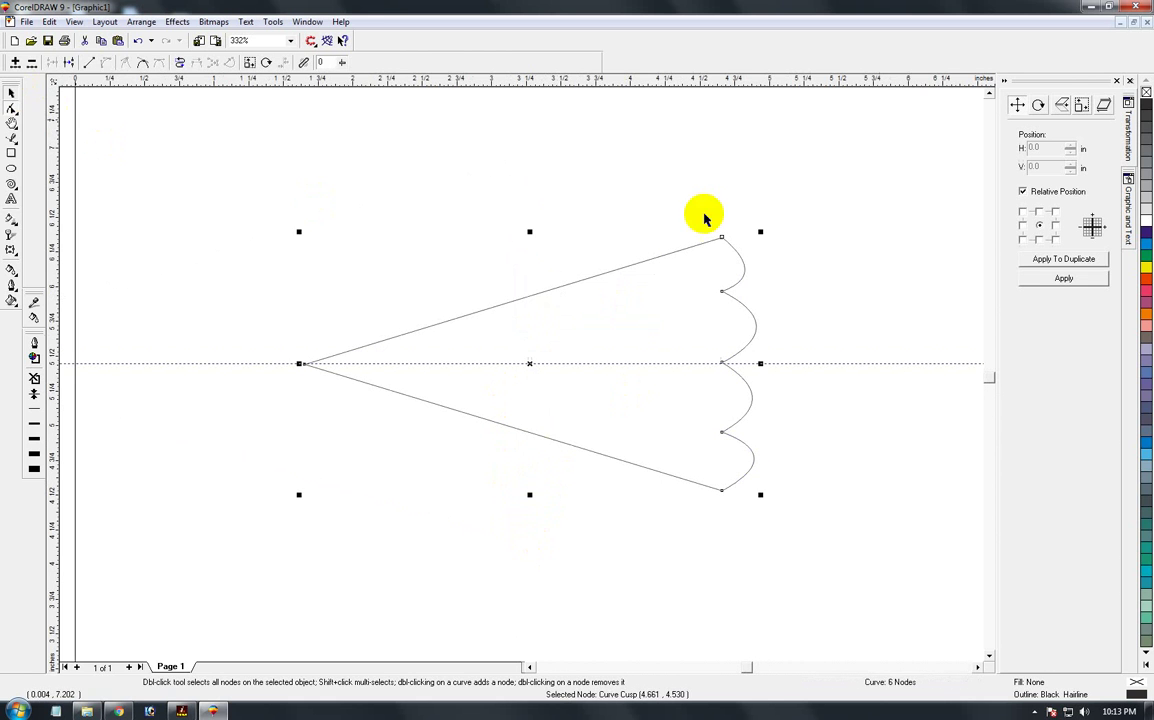
{"action": "key", "text": "shift+F4"}
{"action": "left_click_drag", "start_coordinate": [603, 463], "coordinate": [624, 476]}
{"action": "left_click", "coordinate": [11, 92]}
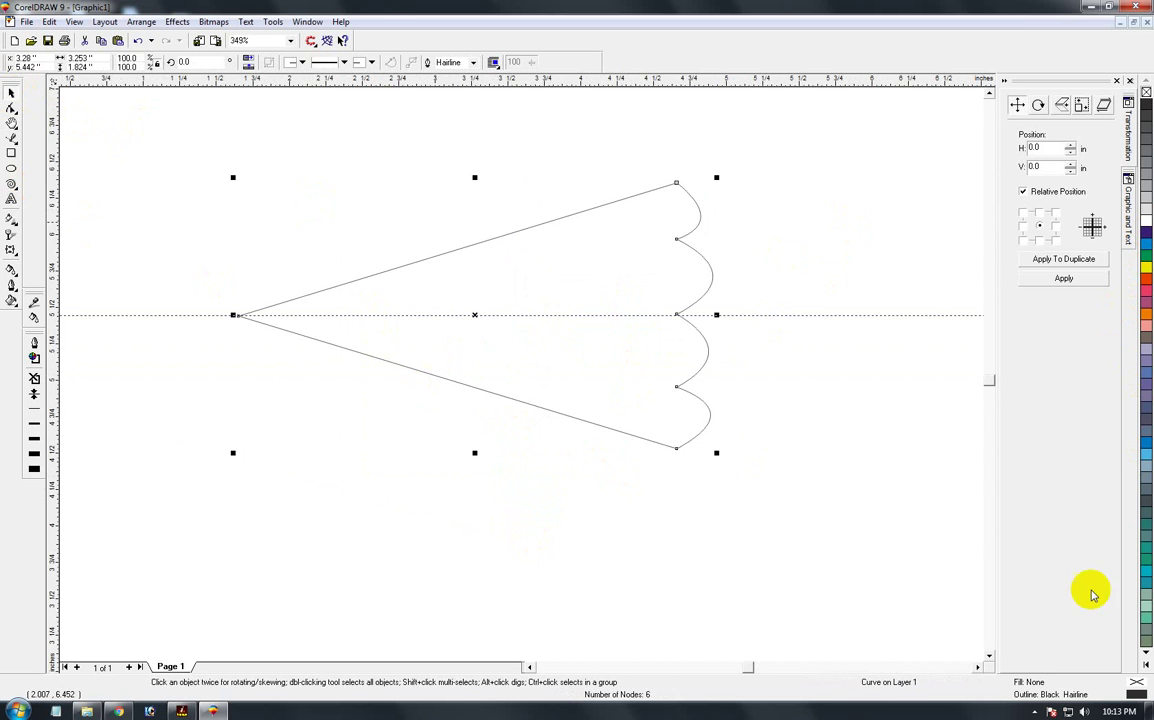
{"action": "left_click", "coordinate": [1145, 665]}
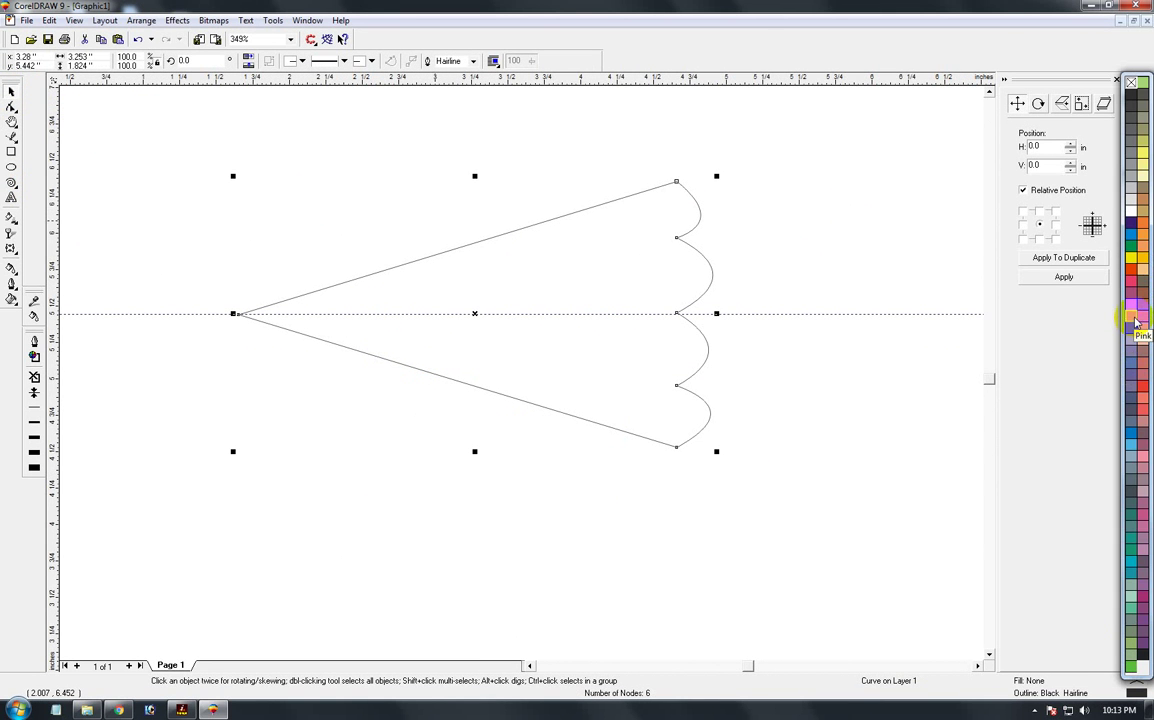
{"action": "left_click", "coordinate": [1147, 272]}
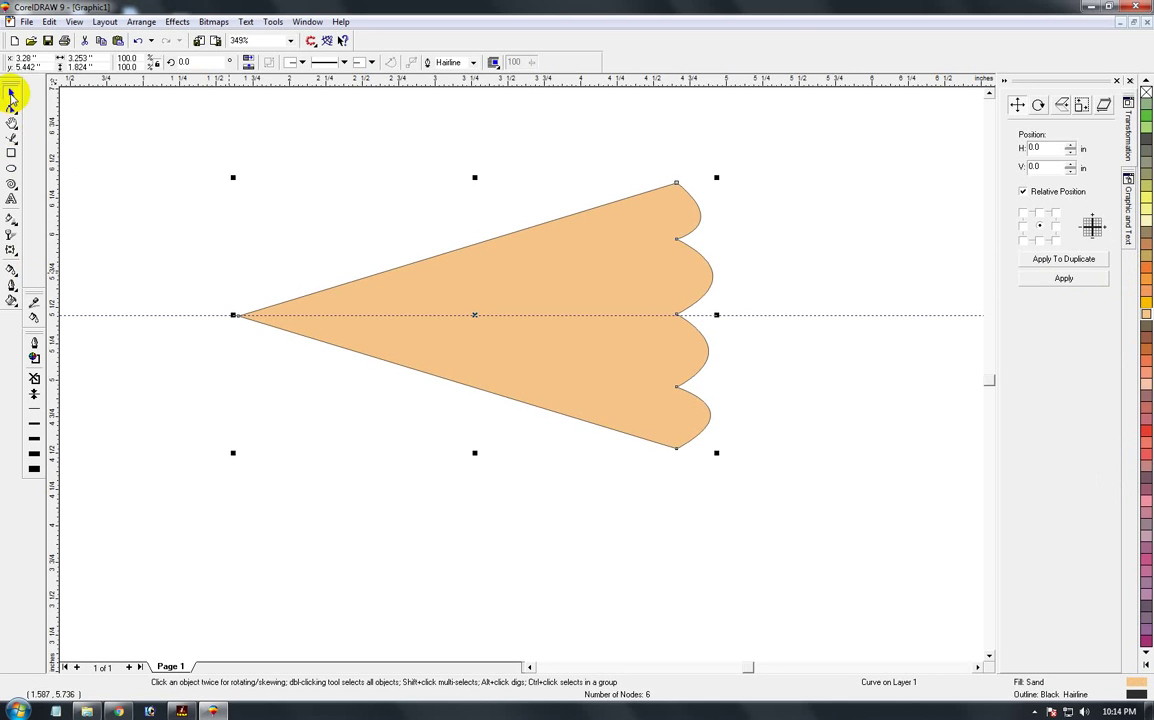
{"action": "left_click", "coordinate": [129, 176]}
{"action": "key", "text": "shift+F4"}
{"action": "key", "text": "F2"}
{"action": "left_click_drag", "start_coordinate": [331, 289], "coordinate": [640, 465]}
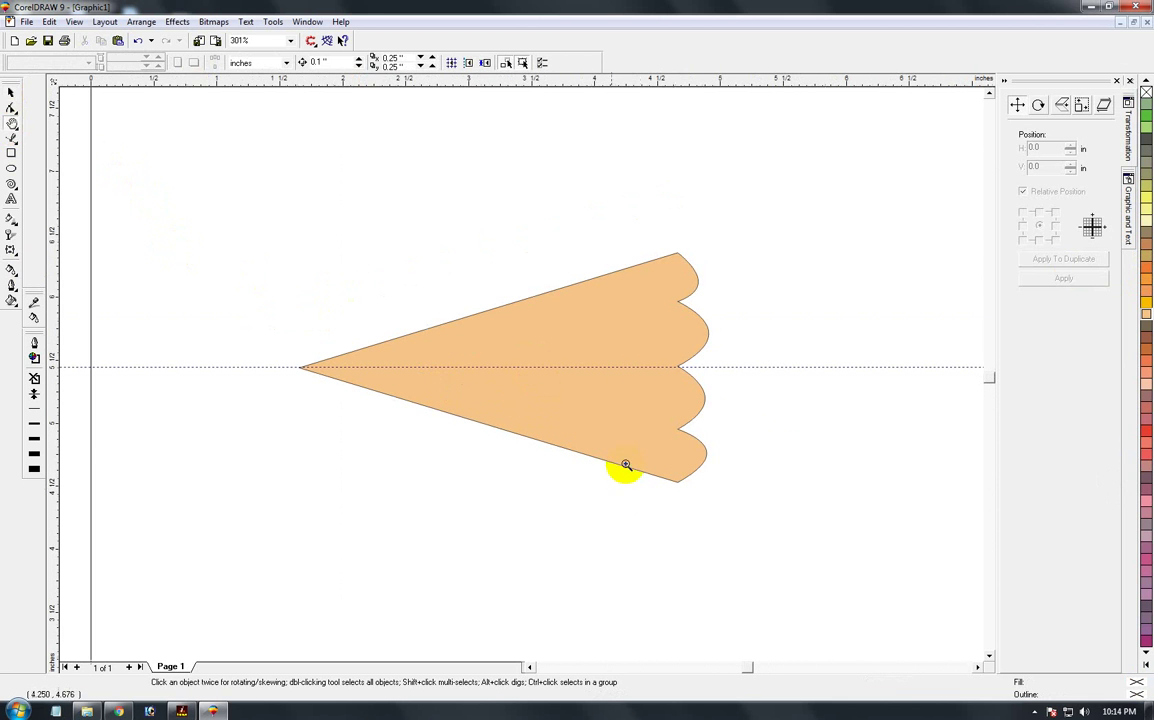
{"action": "left_click", "coordinate": [11, 92]}
{"action": "left_click", "coordinate": [564, 366]}
{"action": "left_click", "coordinate": [688, 350]}
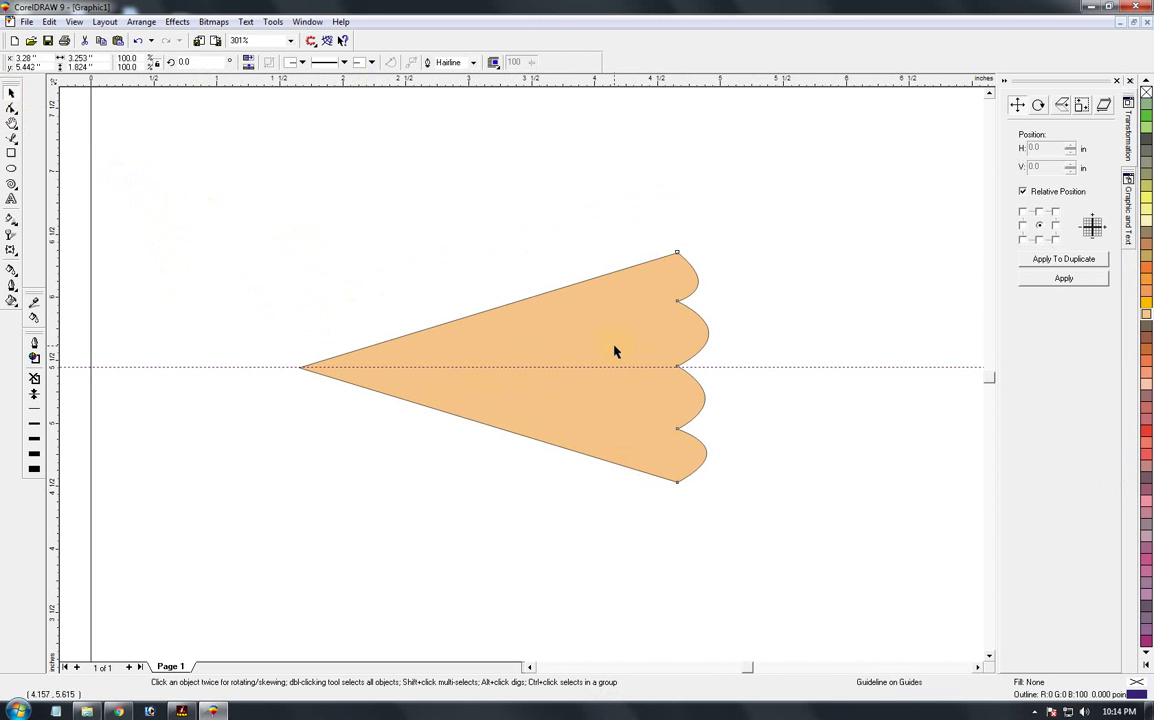
{"action": "left_click_drag", "start_coordinate": [712, 368], "coordinate": [478, 374]}
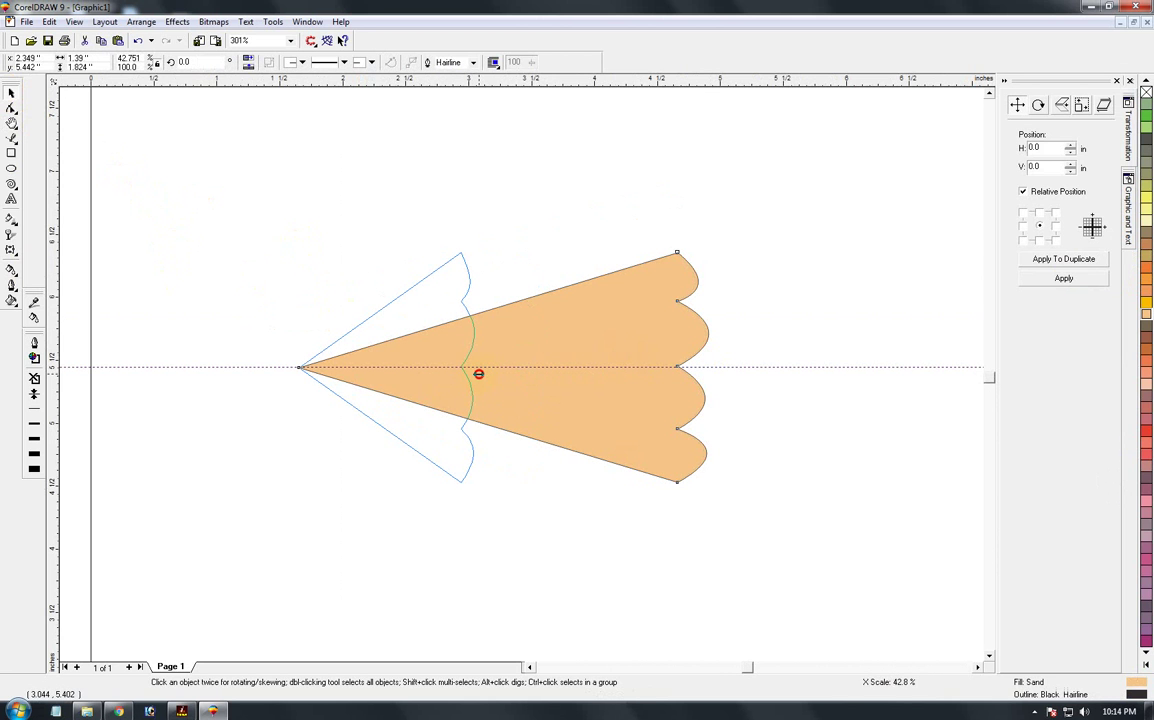
{"action": "left_click_drag", "start_coordinate": [478, 374], "coordinate": [535, 345]}
{"action": "key", "text": "ctrl+z"}
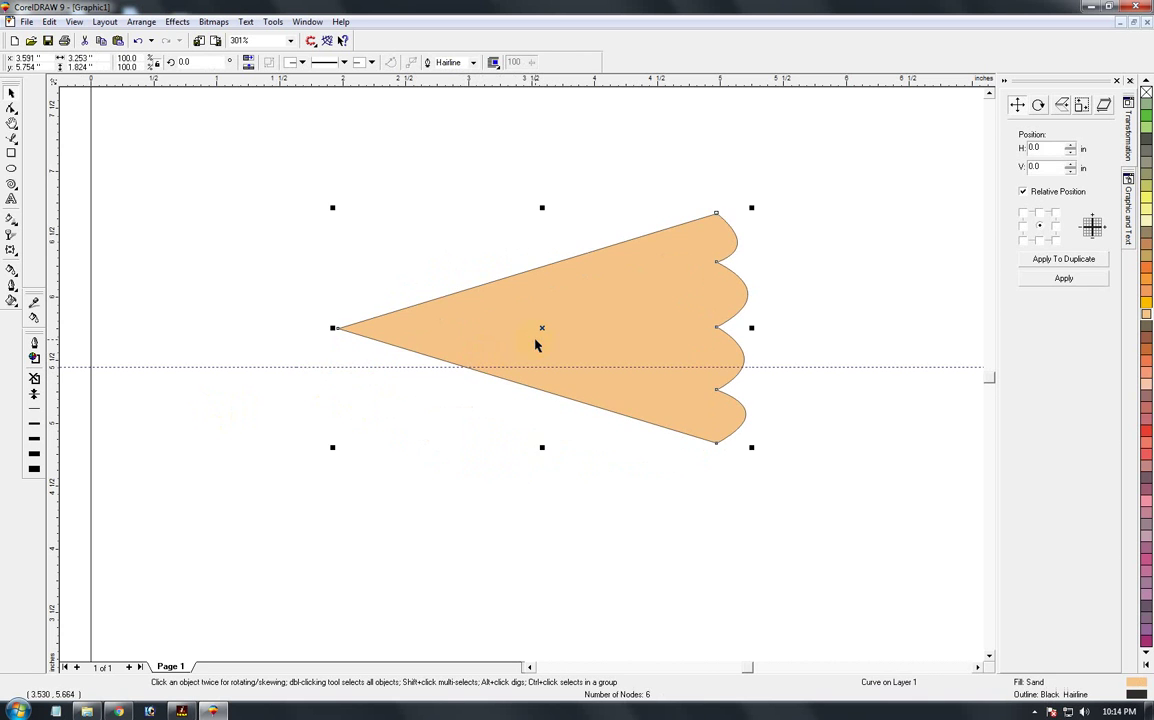
{"action": "key", "text": "ctrl+z"}
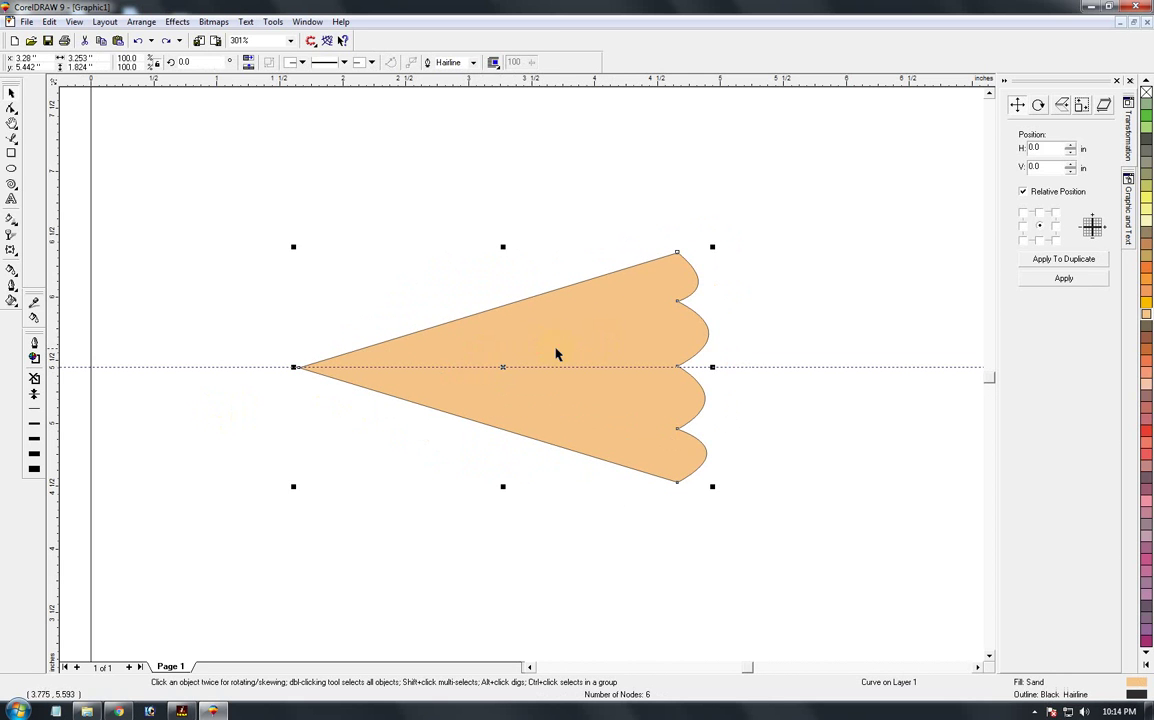
Step: Create a duplicate of the sand shape scaled about its centre to about 0.42 by 0.23 inches and fill it black
{"action": "left_click", "coordinate": [708, 489]}
{"action": "left_click_drag", "start_coordinate": [714, 489], "coordinate": [662, 395]}
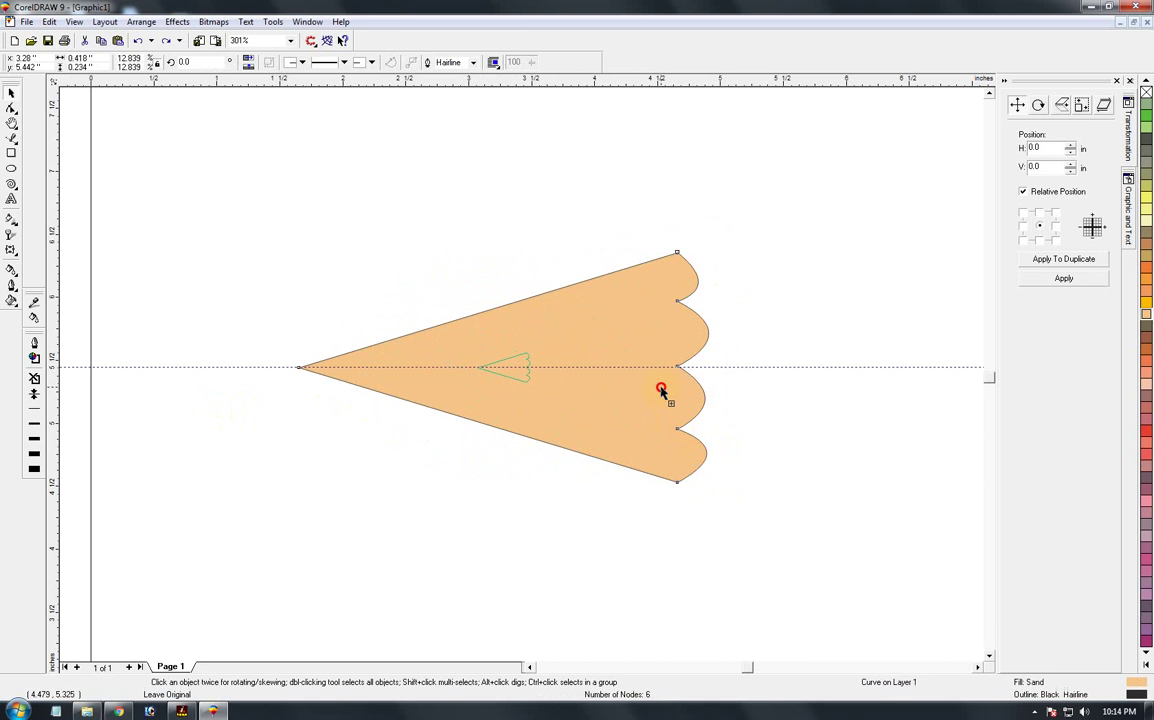
{"action": "left_click_drag", "start_coordinate": [661, 393], "coordinate": [652, 391]}
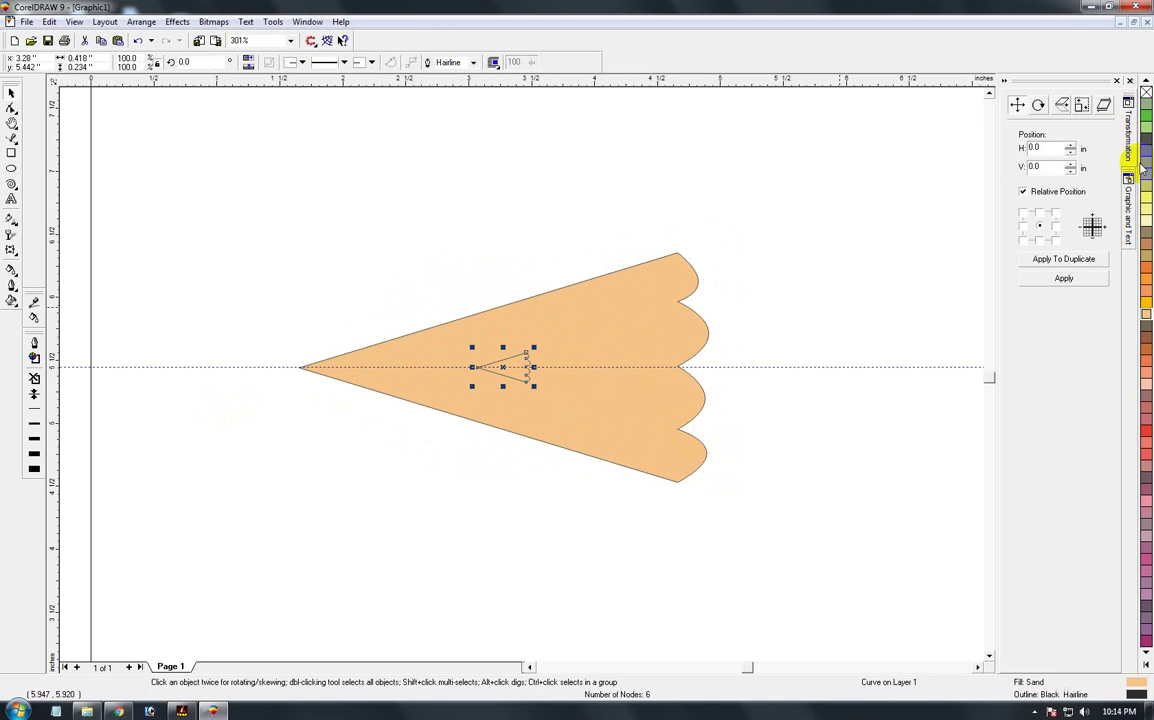
{"action": "left_click", "coordinate": [1147, 665]}
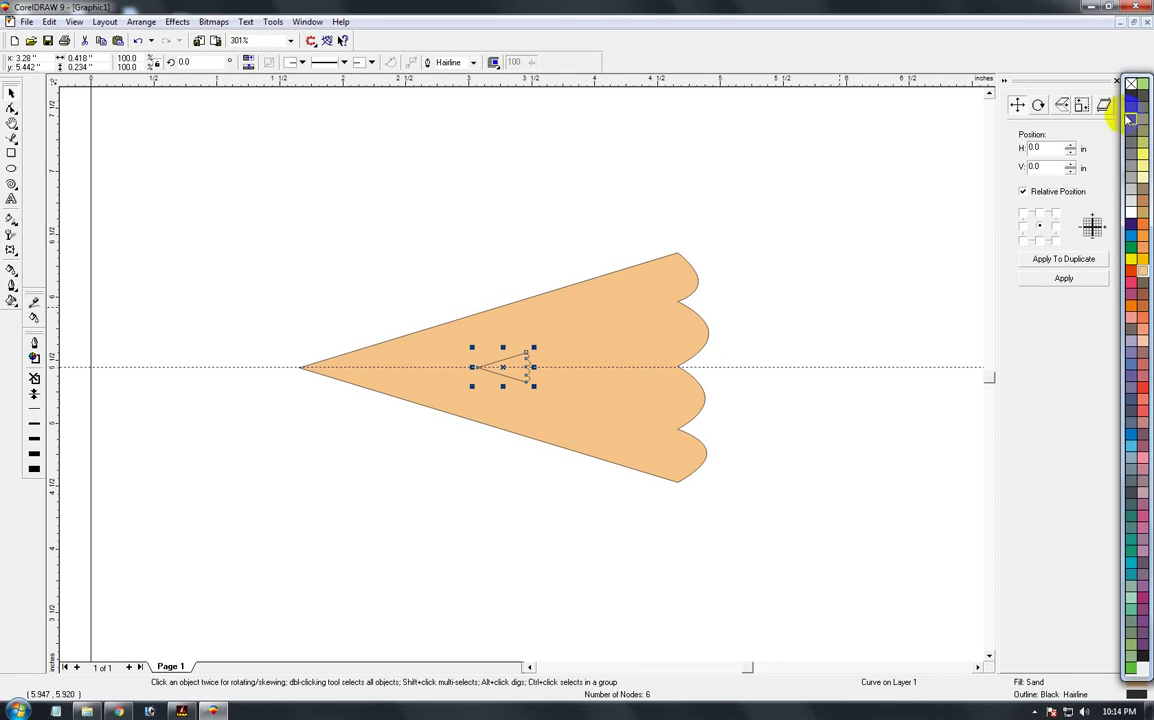
{"action": "left_click", "coordinate": [1132, 97]}
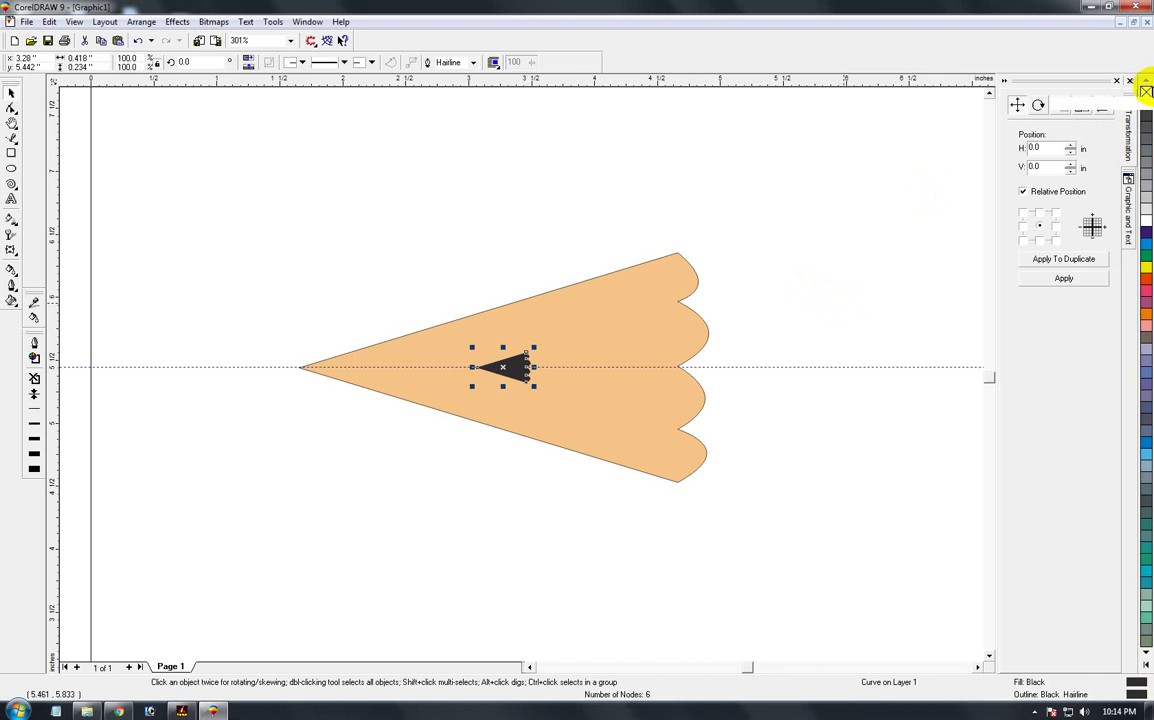
Step: Align the small black shape to the left edge of the sand shape so it forms the pencil's lead tip
{"action": "left_click", "coordinate": [500, 368]}
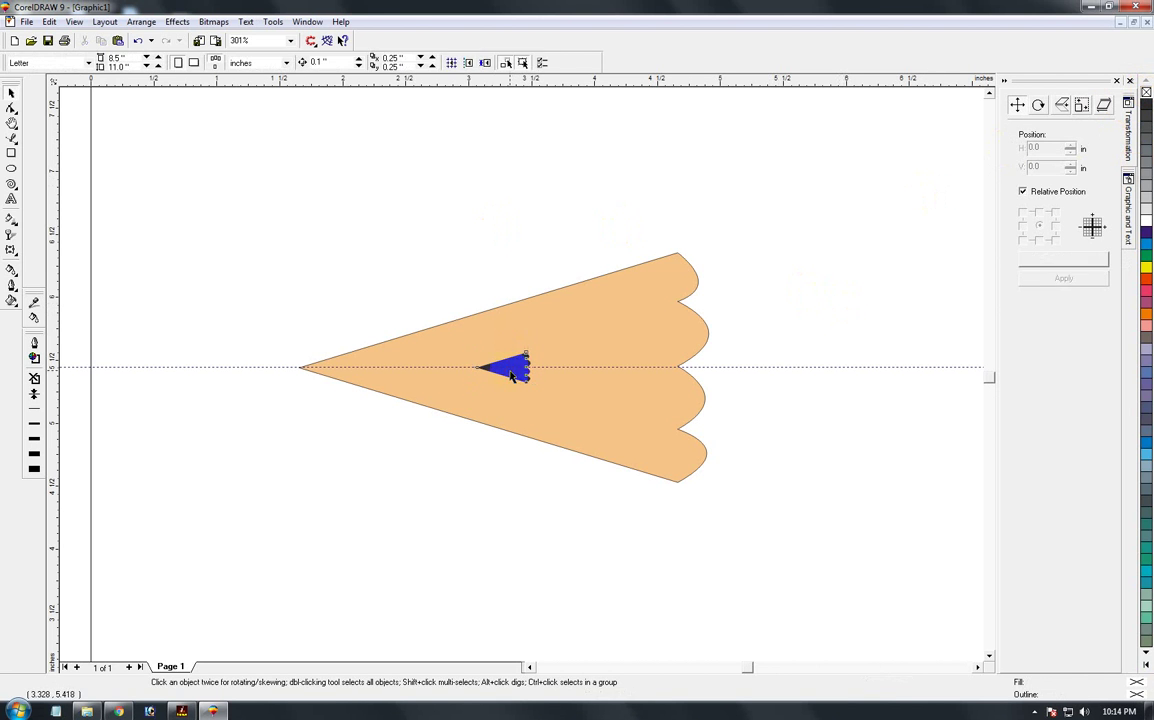
{"action": "left_click", "coordinate": [526, 325], "text": "shift"}
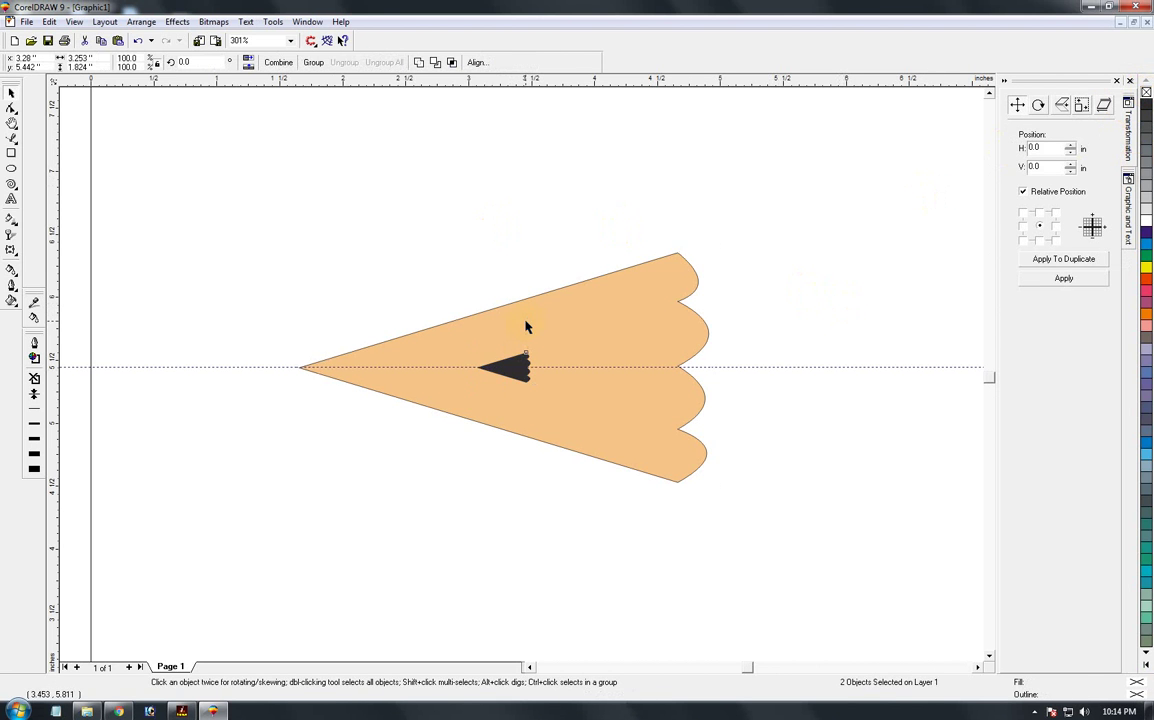
{"action": "key", "text": "l"}
{"action": "left_click", "coordinate": [353, 288]}
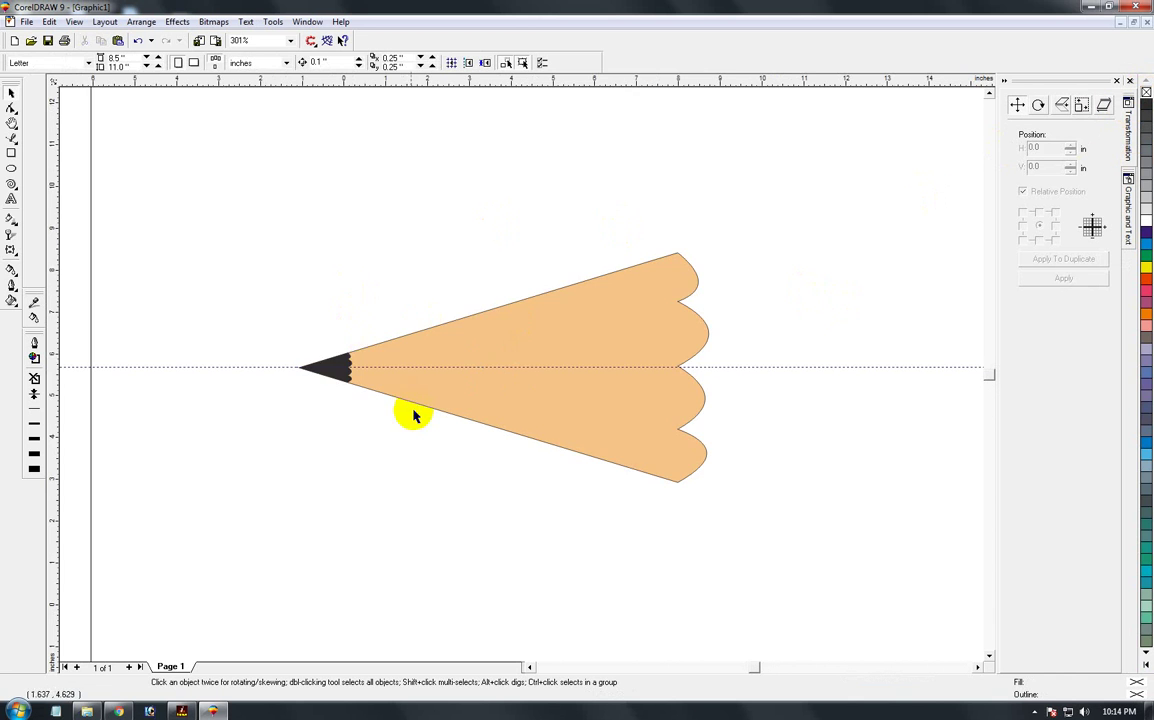
{"action": "key", "text": "shift+F4"}
{"action": "key", "text": "F2"}
{"action": "left_click_drag", "start_coordinate": [366, 327], "coordinate": [590, 447]}
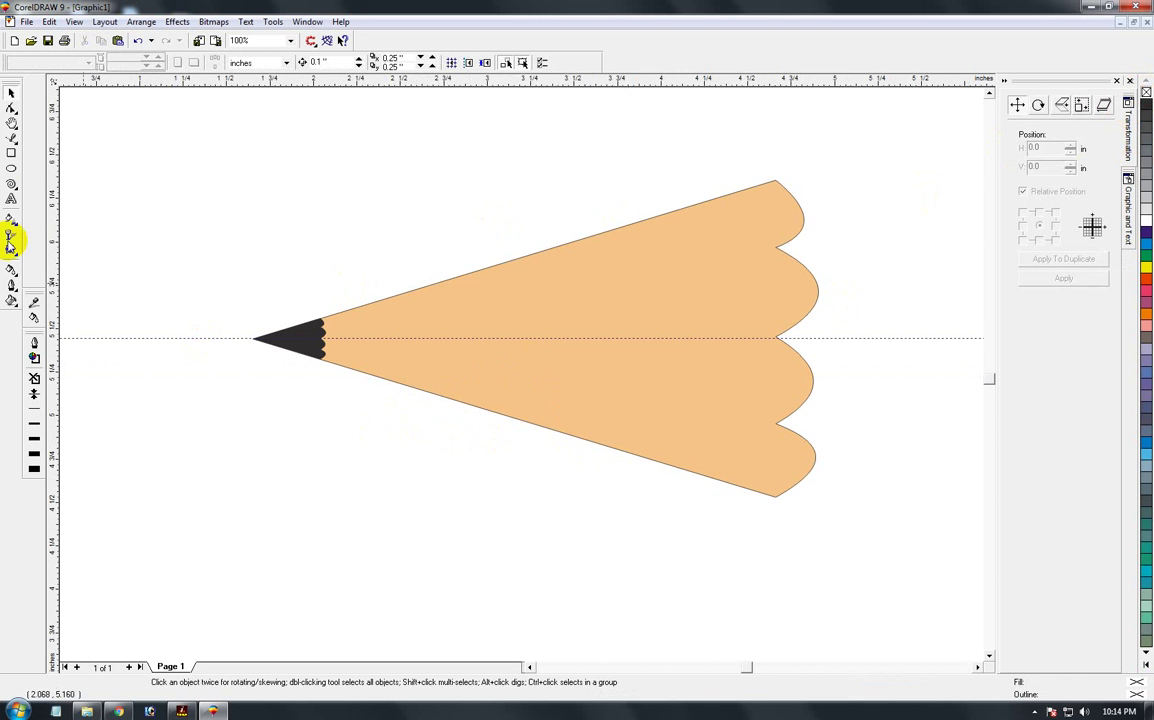
Step: Enlarge the black lead shape and realign it to the horizontal centre line and left point of the sand shape
{"action": "left_click", "coordinate": [11, 92]}
{"action": "left_click", "coordinate": [321, 354]}
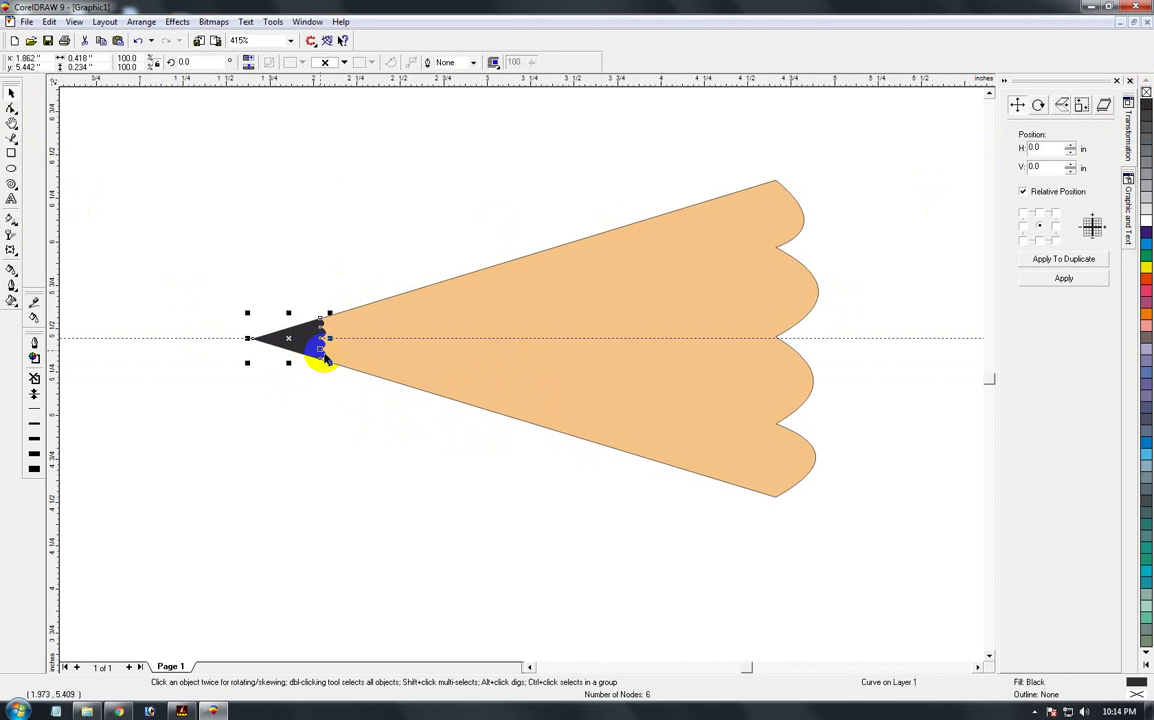
{"action": "left_click_drag", "start_coordinate": [330, 363], "coordinate": [354, 378]}
{"action": "left_click", "coordinate": [448, 368], "text": "shift"}
{"action": "key", "text": "c"}
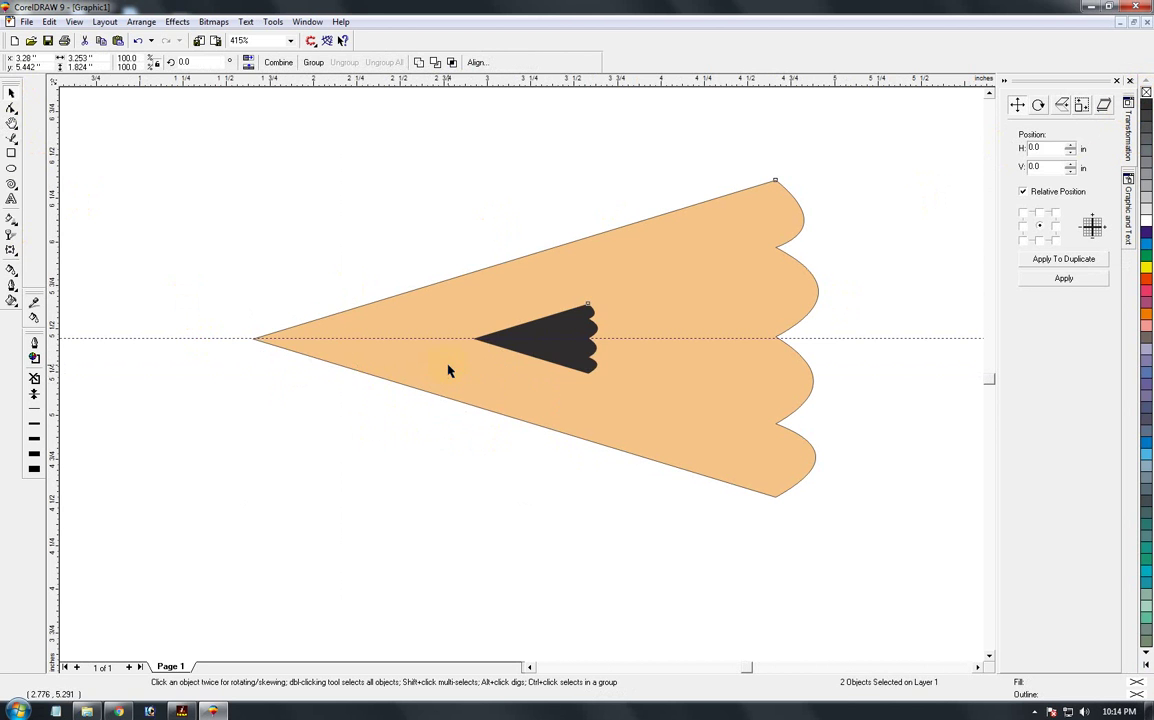
{"action": "key", "text": "l"}
{"action": "left_click", "coordinate": [171, 423]}
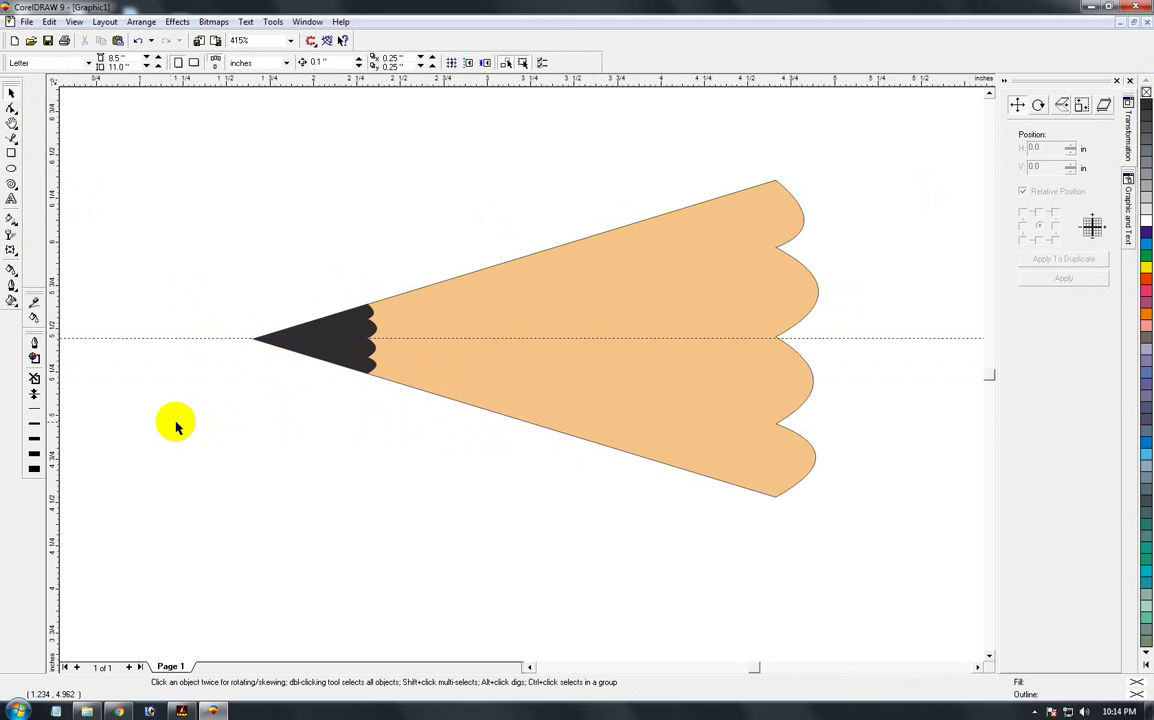
Step: Delete the horizontal guideline running through the pencil tip
{"action": "key", "text": "shift+F4"}
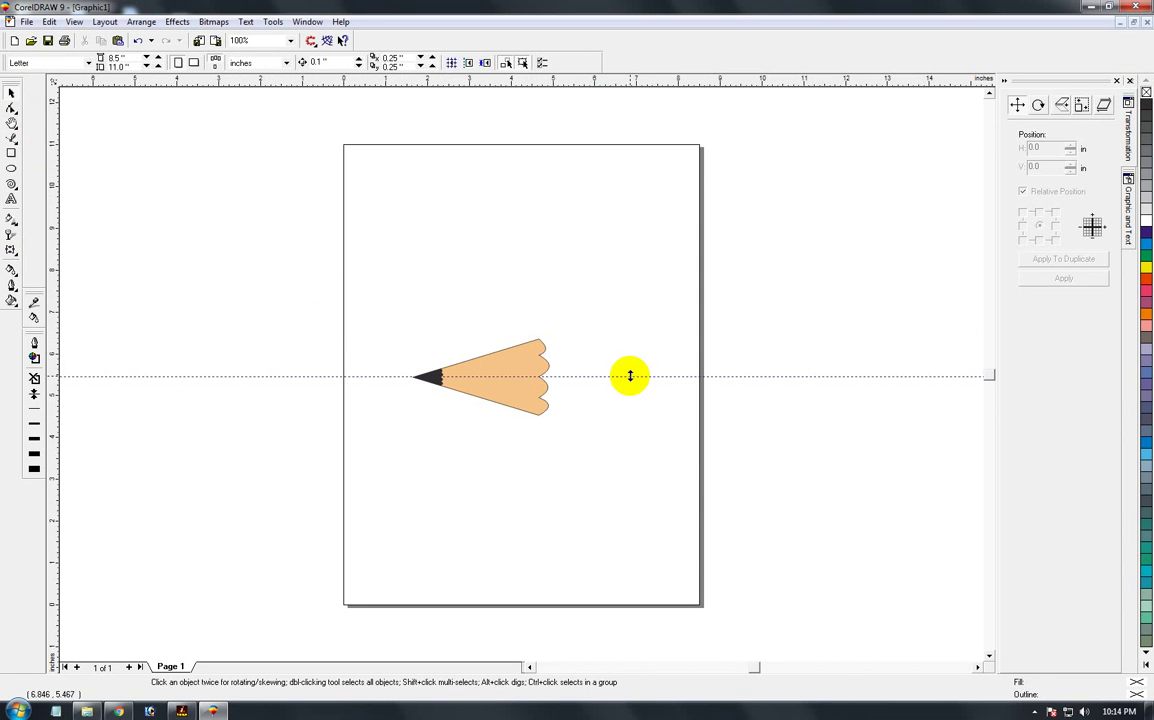
{"action": "left_click", "coordinate": [630, 376]}
{"action": "key", "text": "Delete"}
Step: Draw a rectangle about 5.3 by 0.4 inches extending right from the sand shape's top corner, as tall as the first scallop
{"action": "key", "text": "F3"}
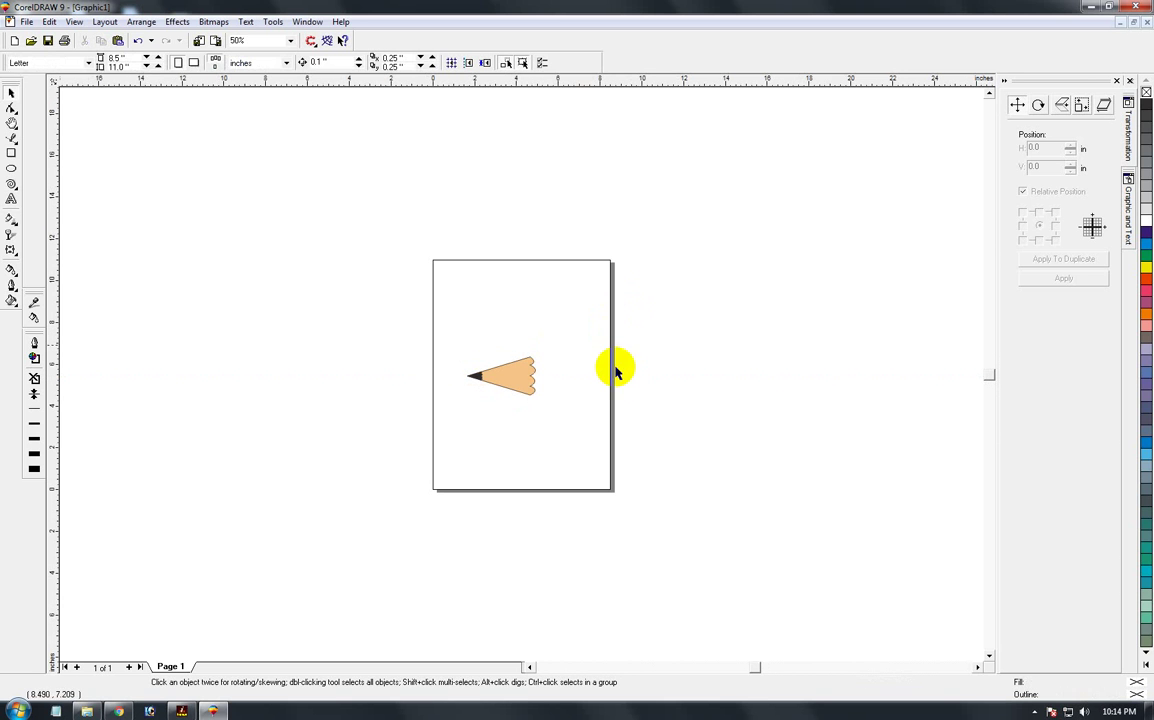
{"action": "key", "text": "F2"}
{"action": "left_click_drag", "start_coordinate": [422, 319], "coordinate": [724, 469]}
{"action": "left_click_drag", "start_coordinate": [570, 359], "coordinate": [794, 472]}
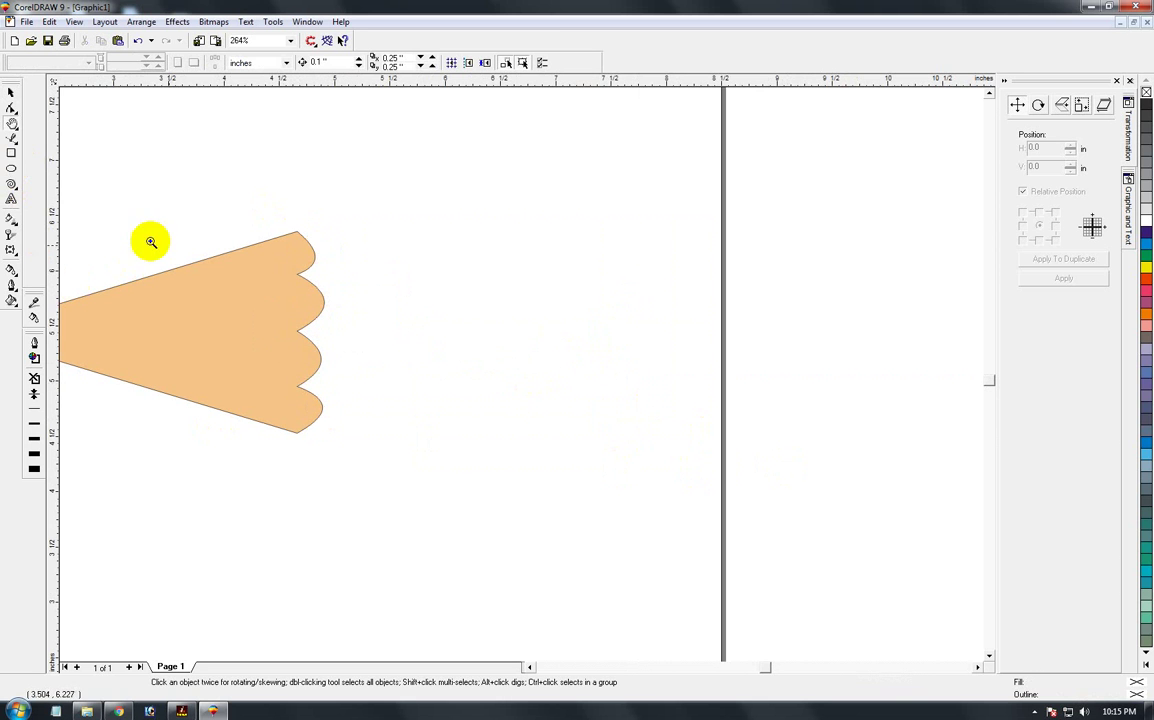
{"action": "left_click", "coordinate": [12, 154]}
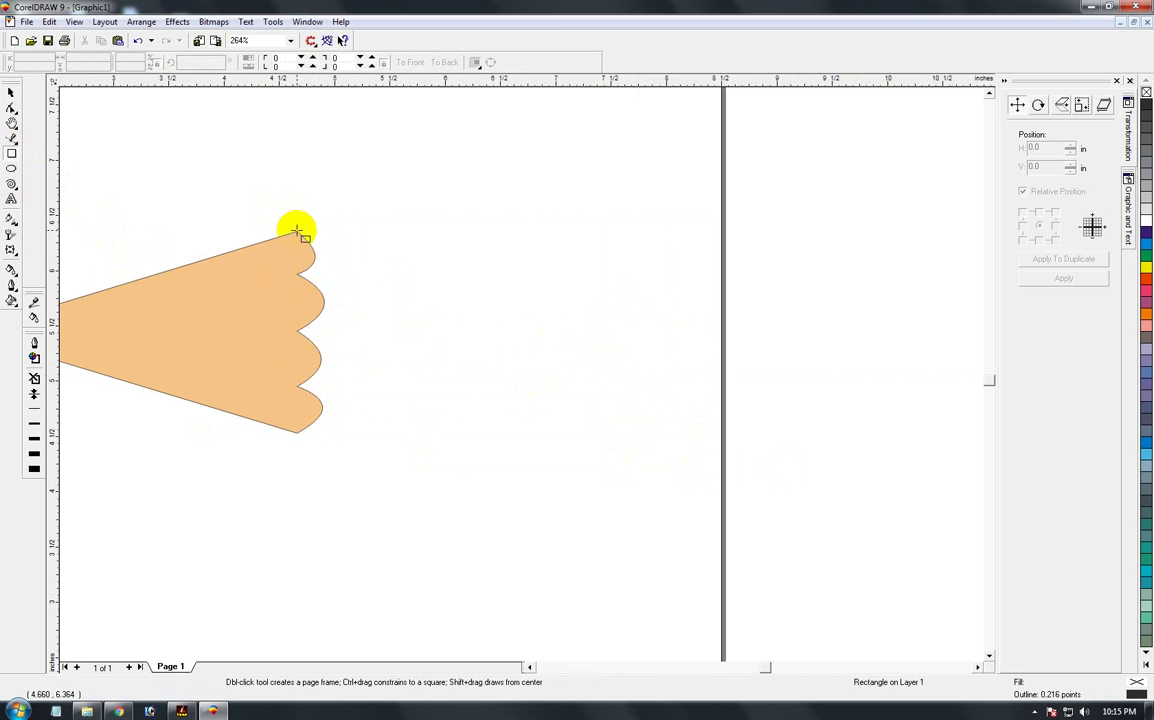
{"action": "mouse_move", "coordinate": [297, 232]}
{"action": "left_mouse_down"}
{"action": "mouse_move", "coordinate": [401, 283]}
{"action": "mouse_move", "coordinate": [533, 252]}
{"action": "mouse_move", "coordinate": [794, 255]}
{"action": "mouse_move", "coordinate": [837, 276]}
{"action": "mouse_move", "coordinate": [884, 275]}
{"action": "left_mouse_up"}
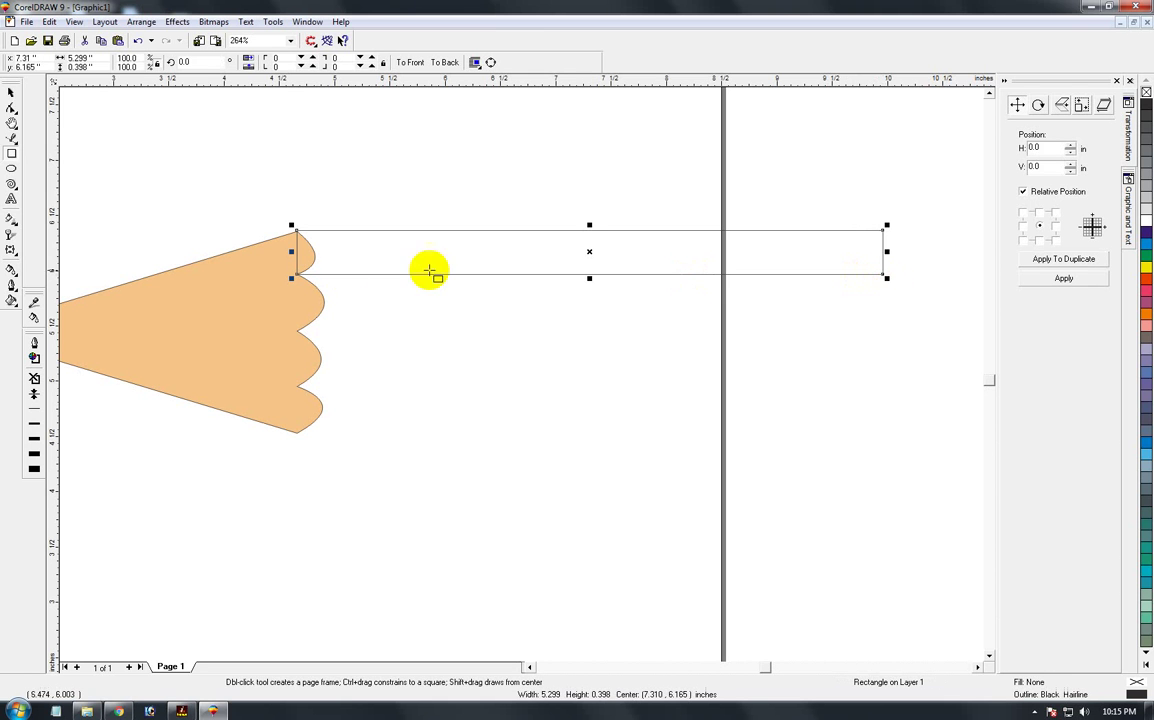
Step: Align the top edge of the rectangle with the top of the sand shape
{"action": "left_click", "coordinate": [13, 94]}
{"action": "left_click_drag", "start_coordinate": [590, 251], "coordinate": [594, 322]}
{"action": "key", "text": "Delete"}
{"action": "left_click", "coordinate": [595, 272]}
{"action": "left_click", "coordinate": [253, 289], "text": "shift"}
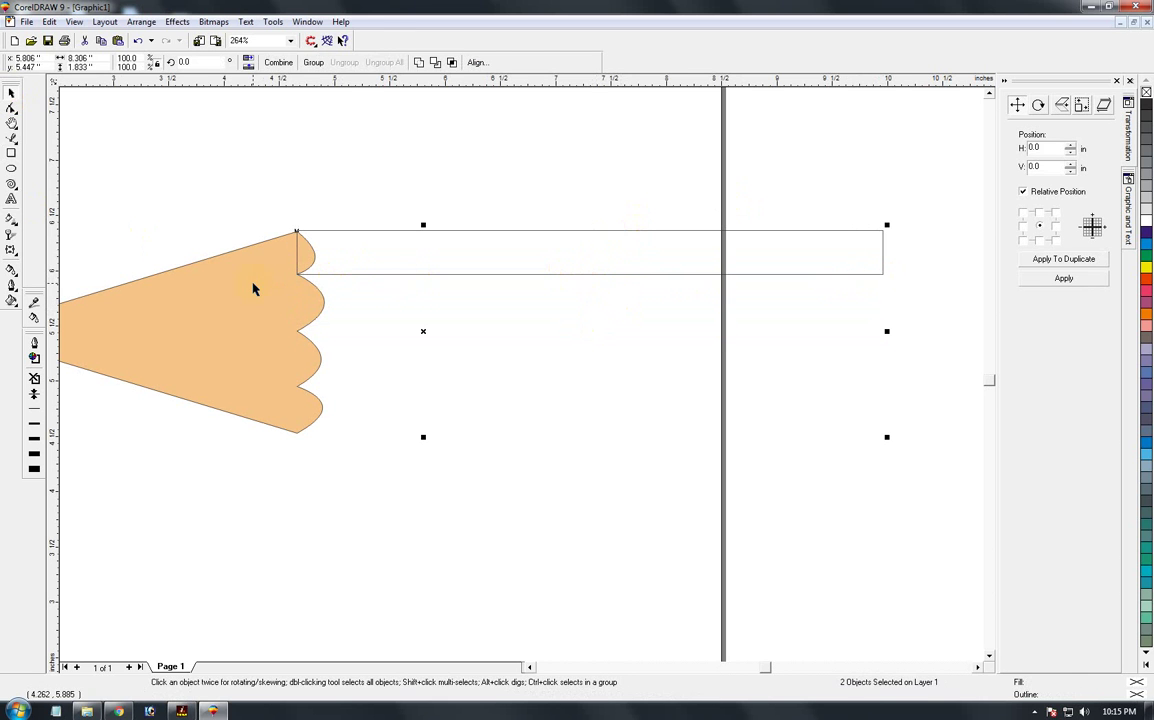
Step: Duplicate the rectangle directly below itself and stretch the copy to about 0.51 inches high to match the second scallop
{"action": "left_click", "coordinate": [410, 260]}
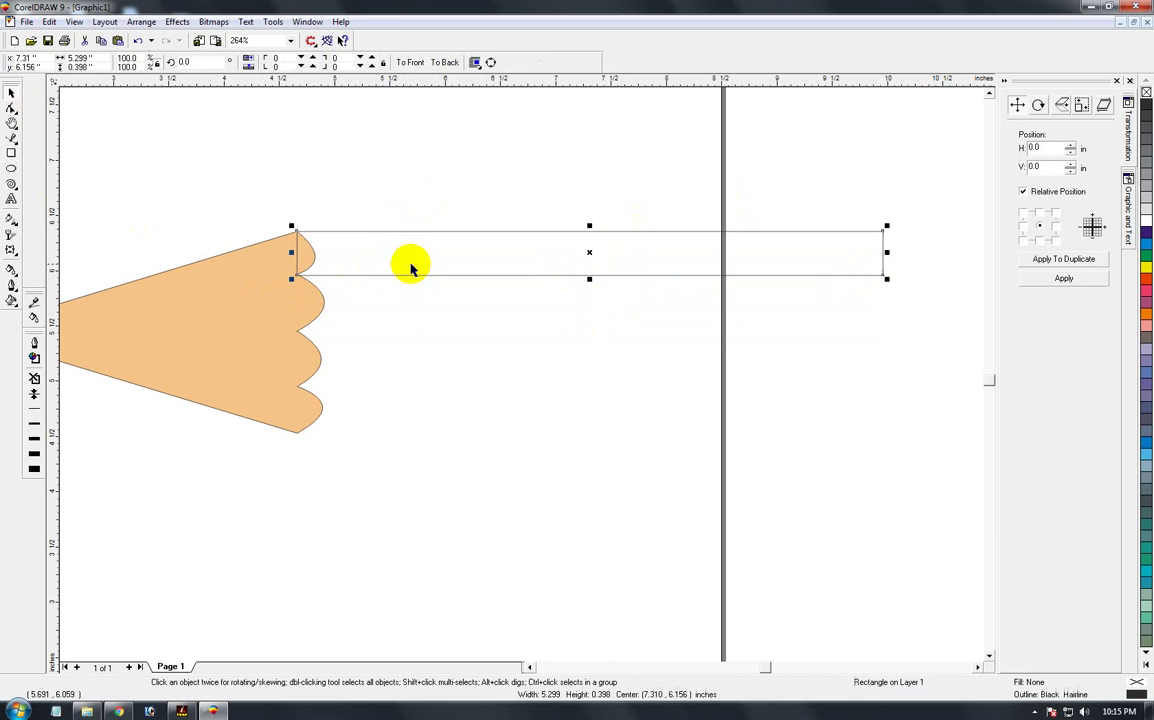
{"action": "left_click", "coordinate": [1039, 242]}
{"action": "left_click", "coordinate": [1063, 259]}
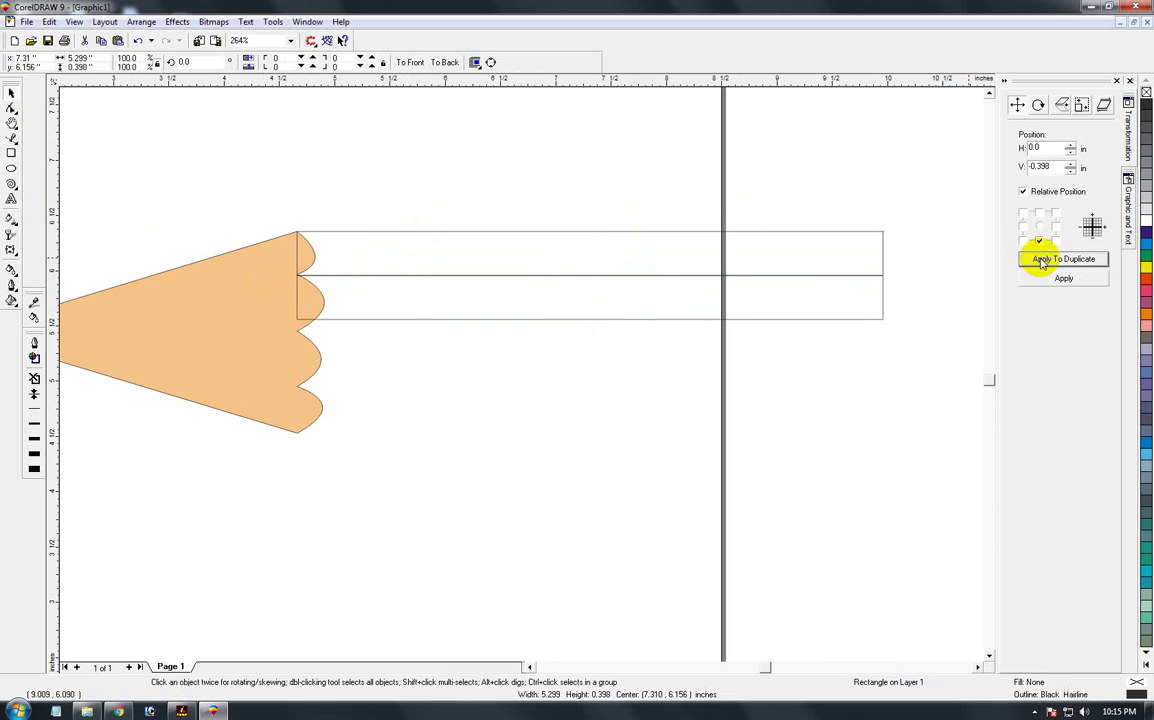
{"action": "left_click_drag", "start_coordinate": [589, 323], "coordinate": [589, 336]}
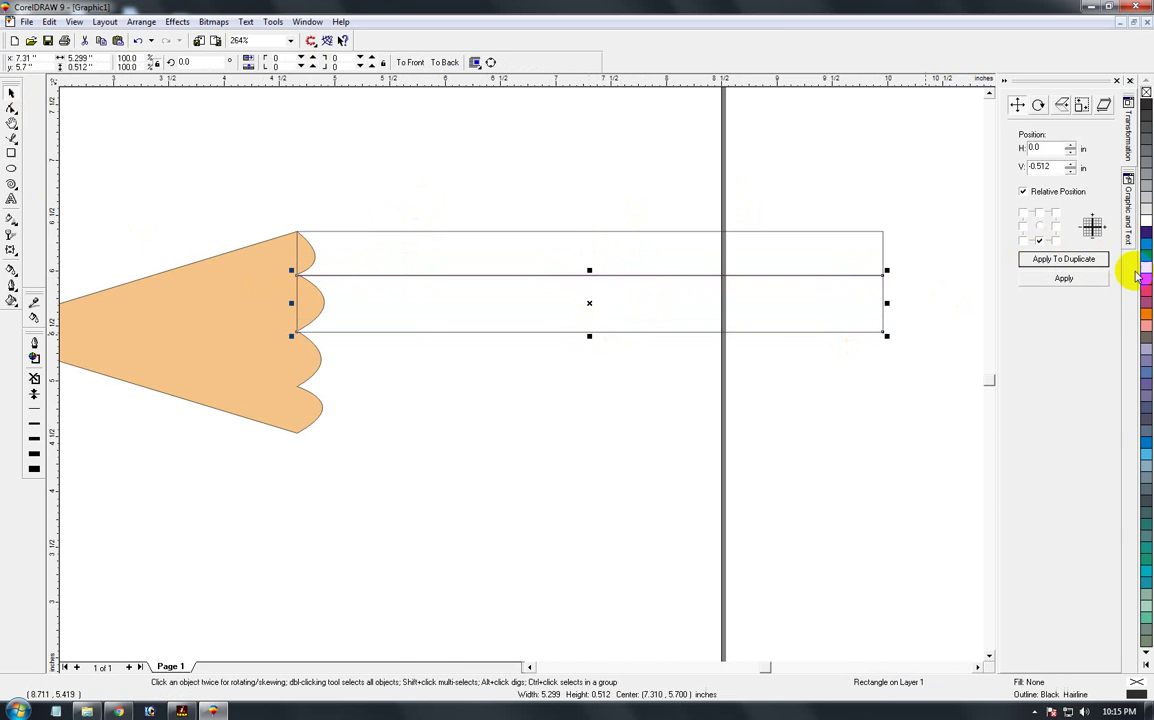
Step: Stack two more duplicates below for the remaining scallops, shortening the last to about 0.4 inches to end at the sand shape's lower corner
{"action": "left_click", "coordinate": [1041, 262]}
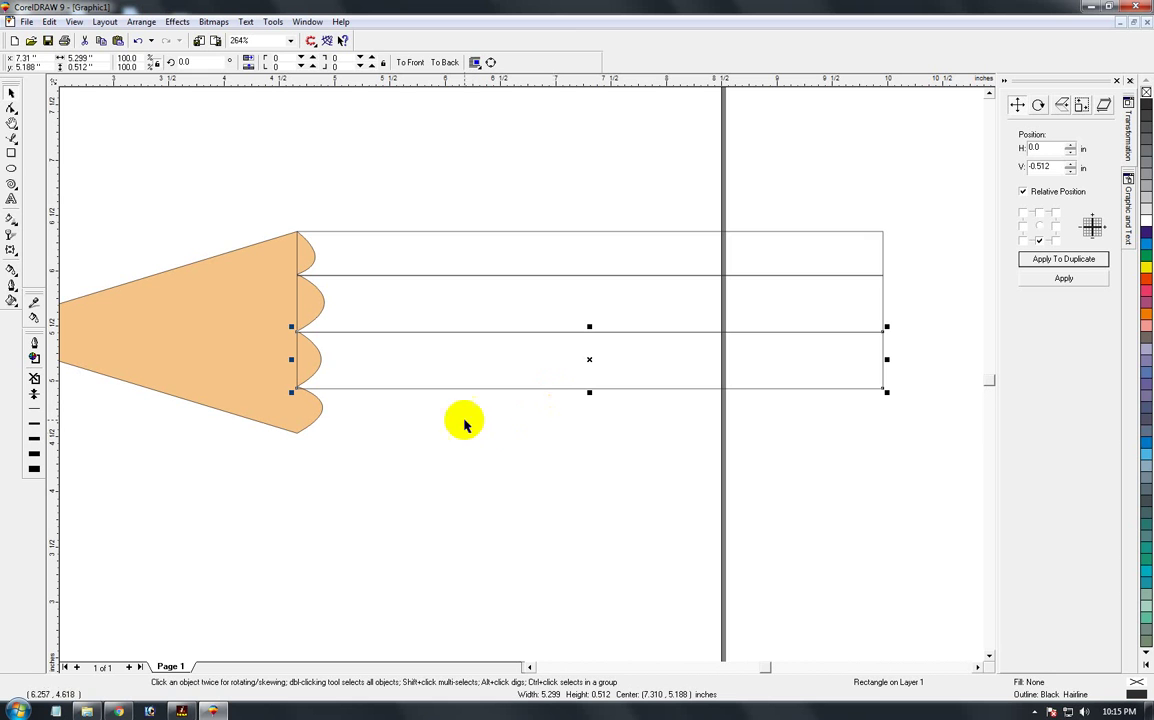
{"action": "left_click", "coordinate": [1046, 262]}
{"action": "left_click_drag", "start_coordinate": [588, 451], "coordinate": [590, 433]}
{"action": "left_click", "coordinate": [538, 440]}
{"action": "left_click", "coordinate": [566, 441]}
{"action": "left_click_drag", "start_coordinate": [593, 437], "coordinate": [592, 436]}
{"action": "left_click", "coordinate": [463, 489]}
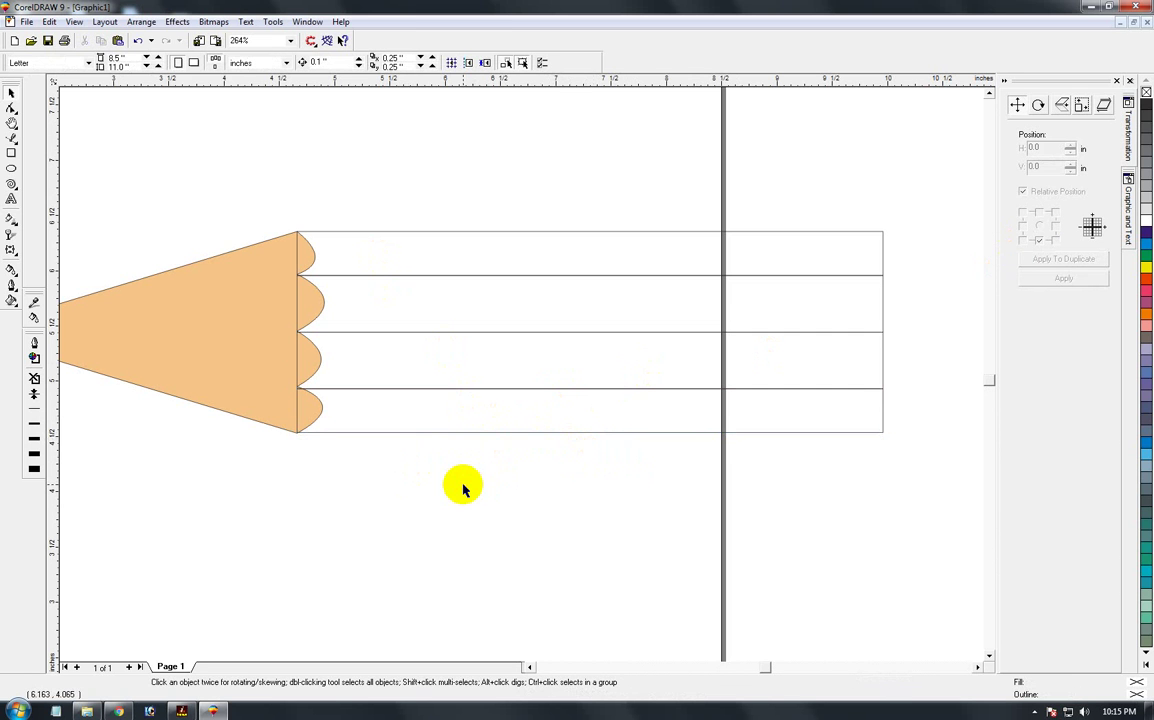
Step: Fill the top body rectangle with the Orange colour
{"action": "key", "text": "F3"}
{"action": "key", "text": "F2"}
{"action": "mouse_move", "coordinate": [451, 310]}
{"action": "left_mouse_down"}
{"action": "mouse_move", "coordinate": [370, 272]}
{"action": "mouse_move", "coordinate": [438, 306]}
{"action": "left_mouse_up"}
{"action": "key", "text": "F3"}
{"action": "key", "text": "F3"}
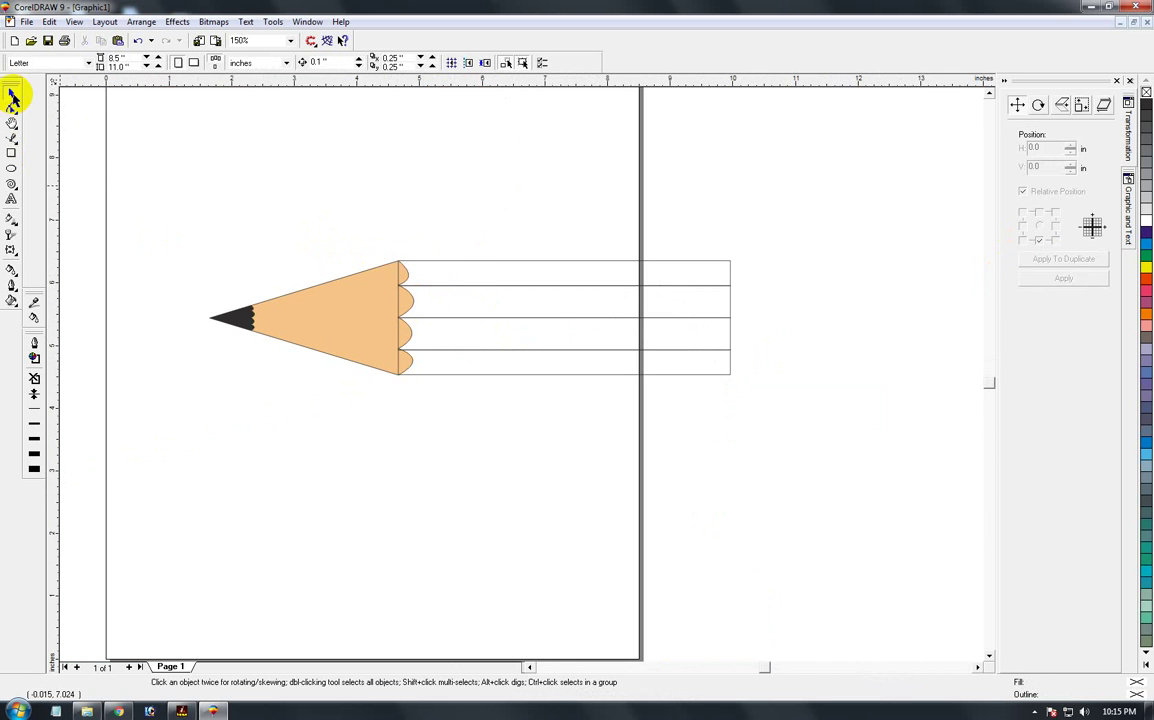
{"action": "left_click", "coordinate": [455, 289]}
{"action": "left_click", "coordinate": [466, 241]}
{"action": "left_click", "coordinate": [467, 271]}
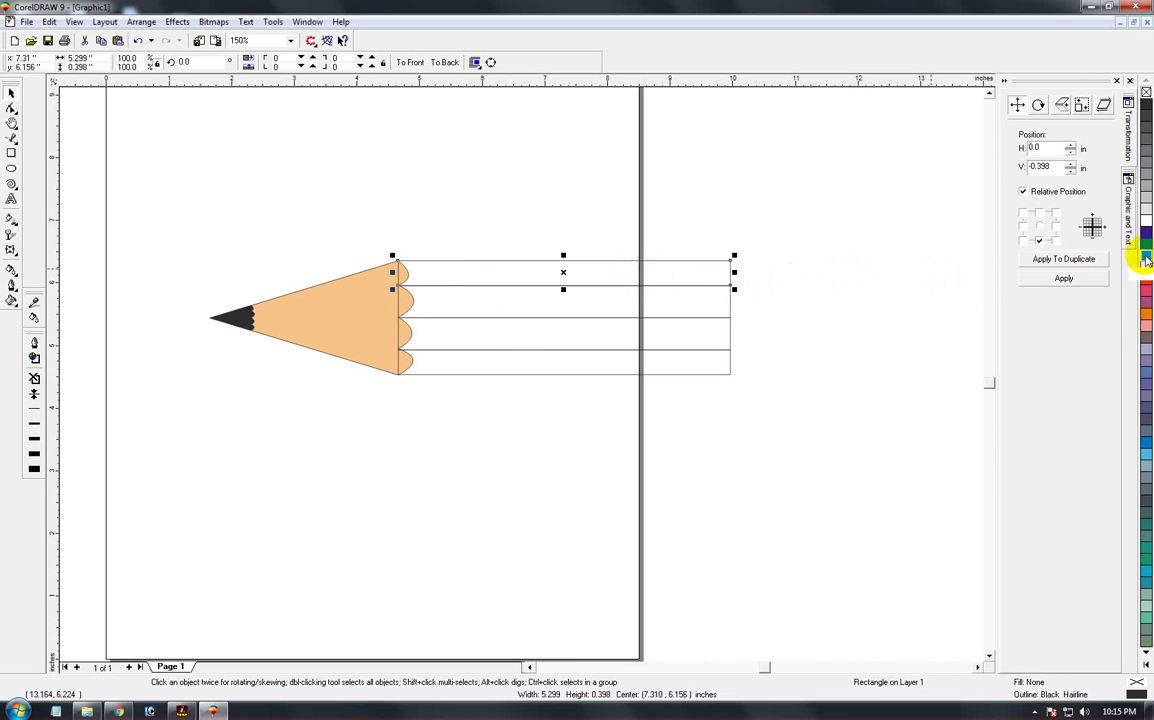
{"action": "left_click", "coordinate": [1145, 318]}
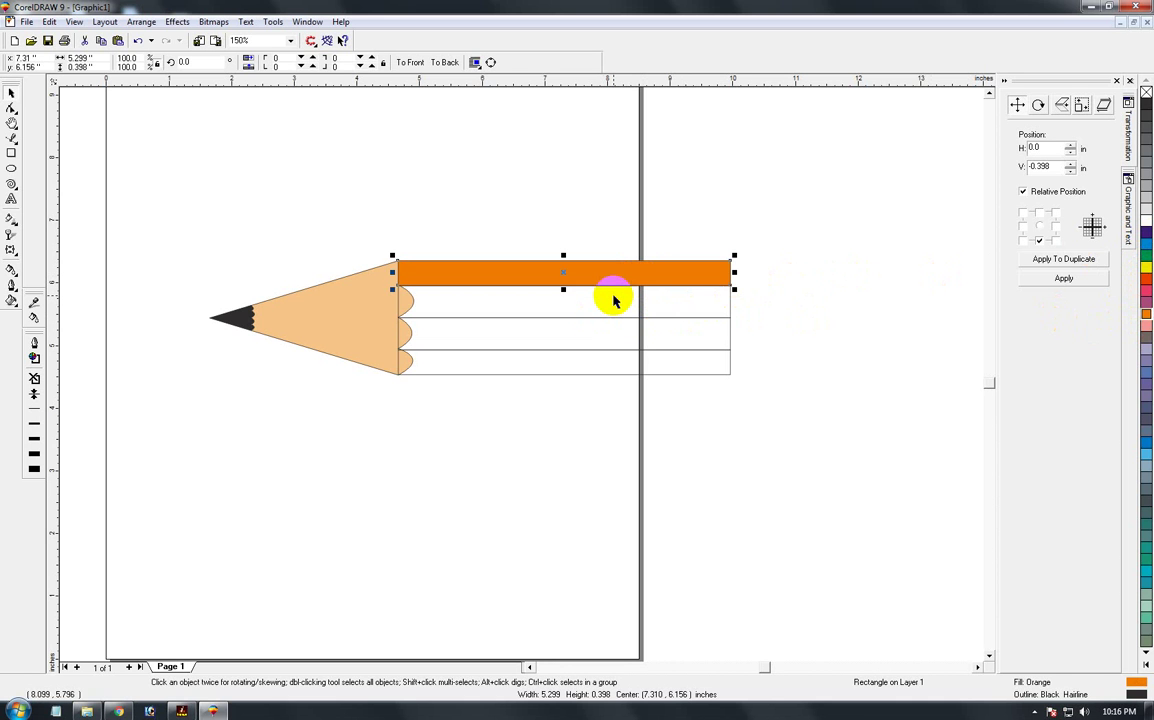
Step: Fill the second body rectangle with orange at C 0, M 60, Y 90, K 0
{"action": "left_click_drag", "start_coordinate": [614, 300], "coordinate": [614, 300]}
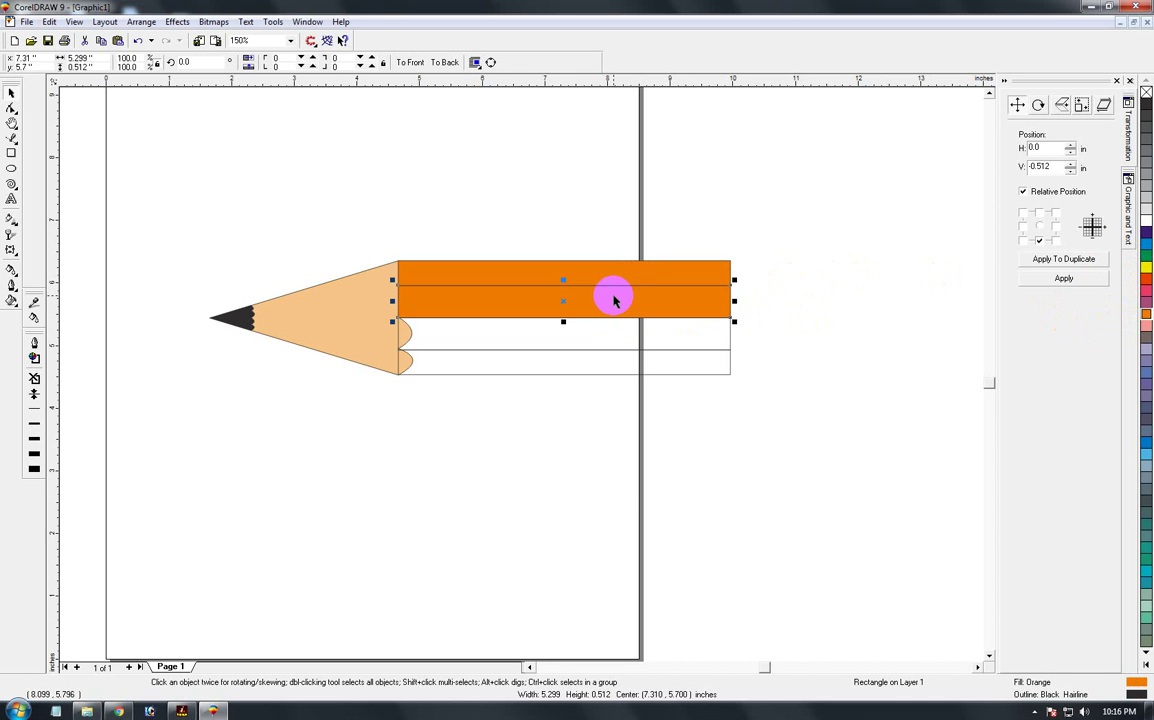
{"action": "key", "text": "shift+F11"}
{"action": "left_click", "coordinate": [637, 360]}
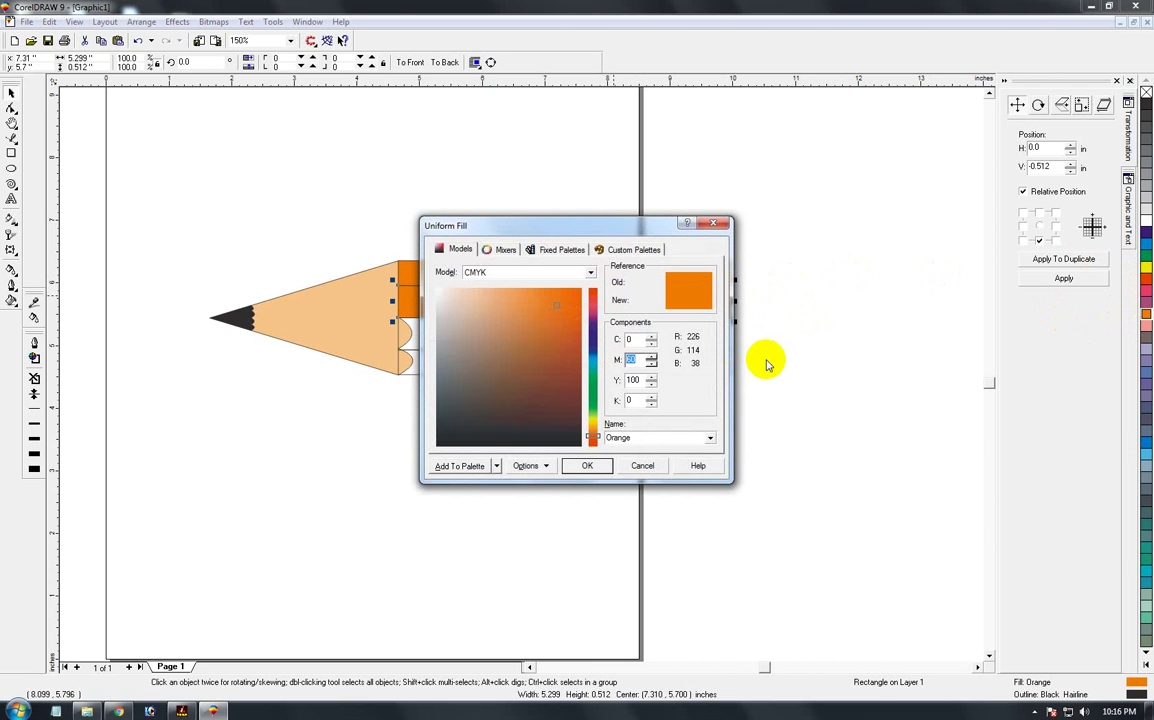
{"action": "left_click", "coordinate": [637, 380]}
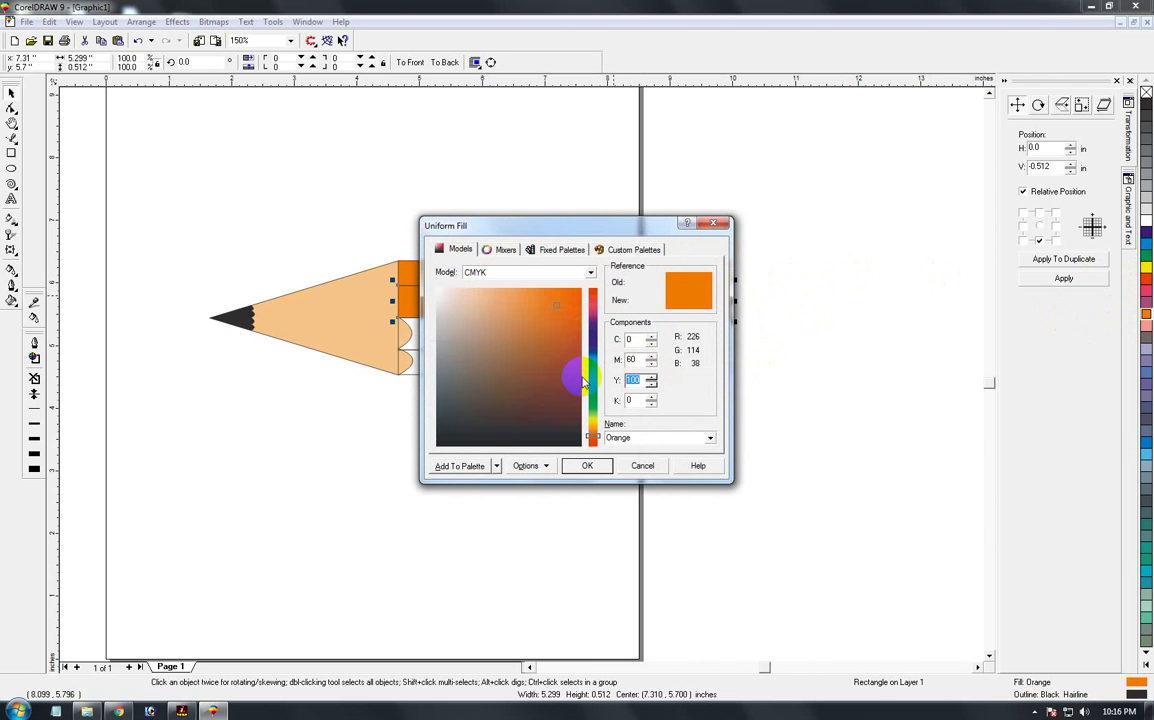
{"action": "type", "text": "90"}
{"action": "key", "text": "Return"}
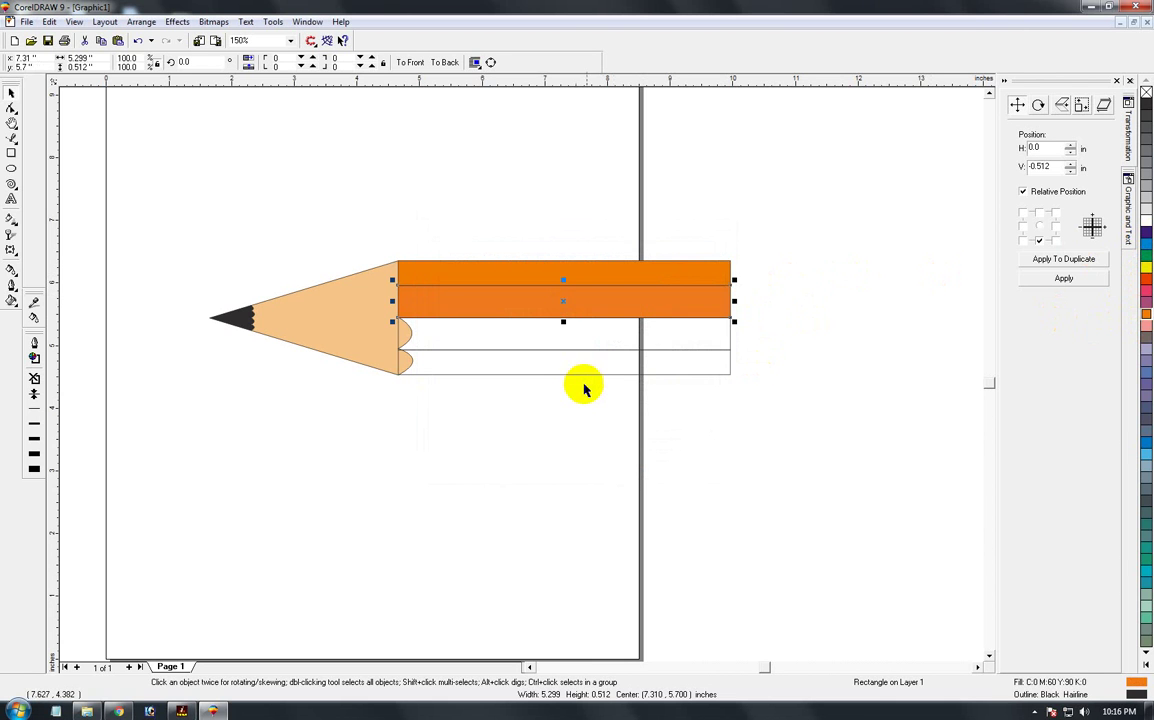
Step: Repeat the orange fill on the third body rectangle and set its yellow component to 70
{"action": "left_click", "coordinate": [579, 323]}
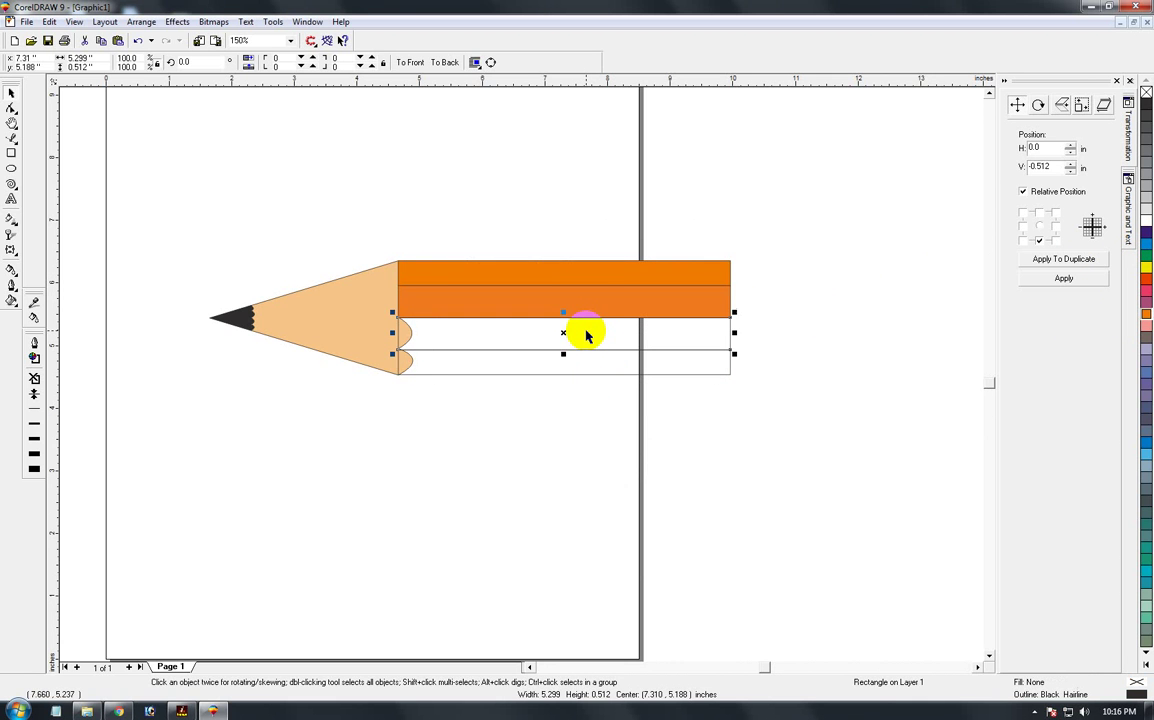
{"action": "left_click", "coordinate": [600, 305]}
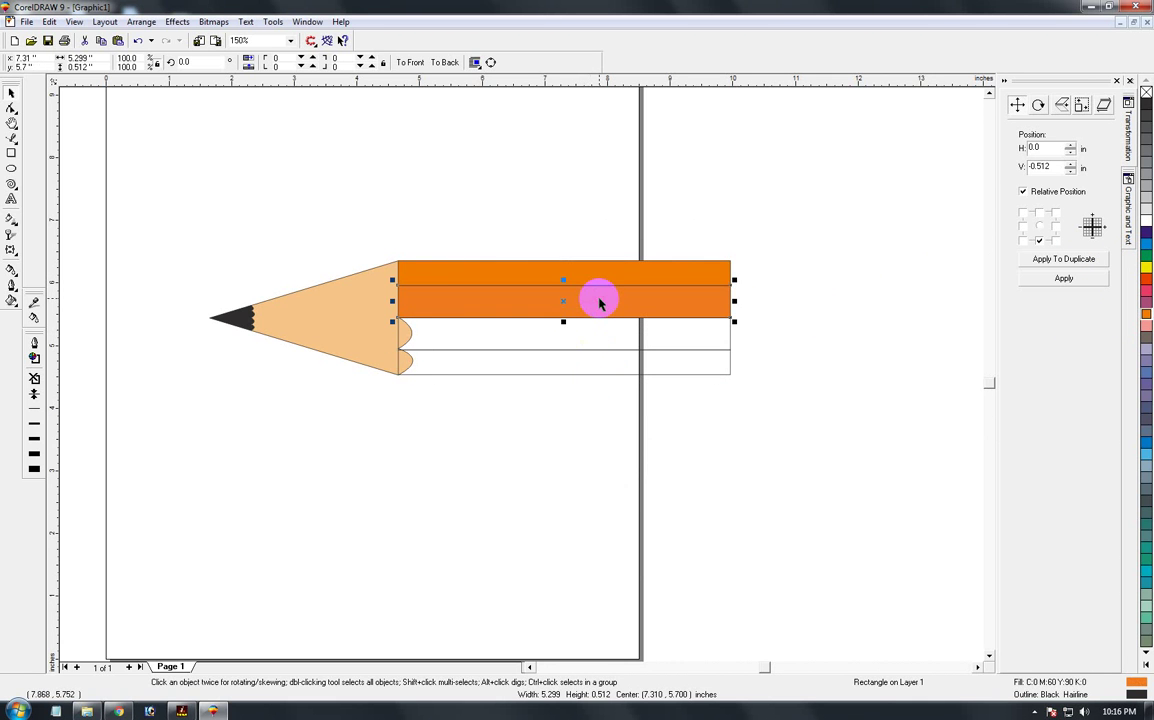
{"action": "key", "text": "shift+F11"}
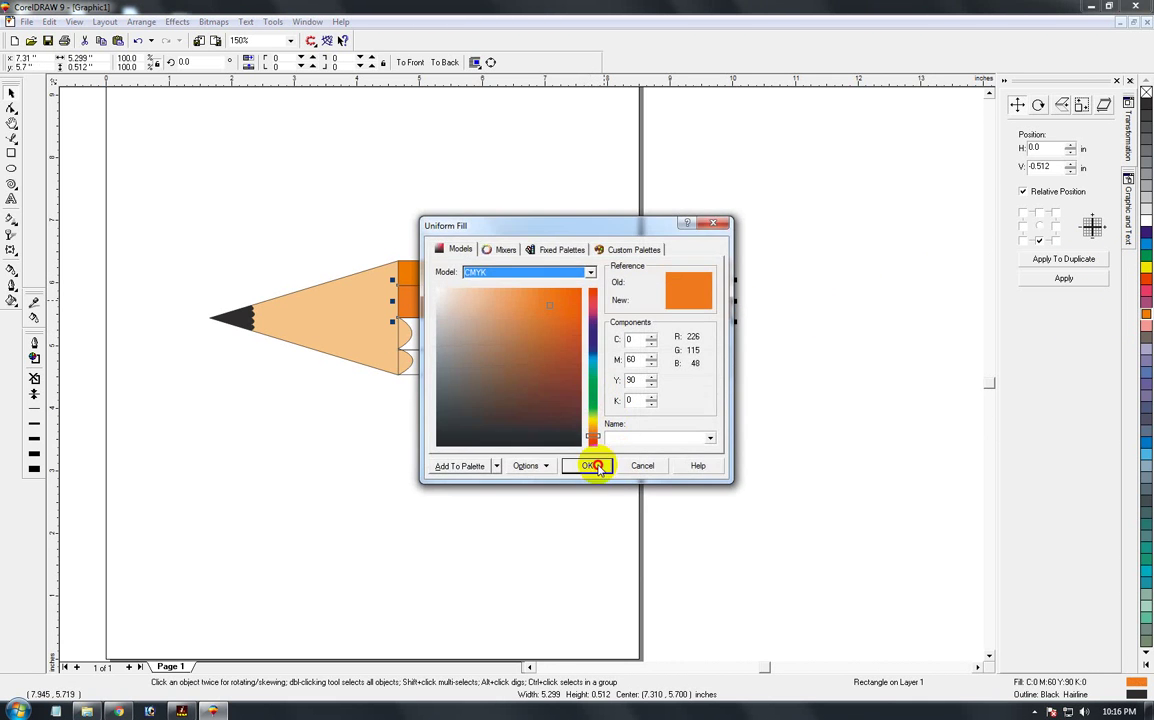
{"action": "left_click", "coordinate": [597, 466]}
{"action": "left_click", "coordinate": [590, 316]}
{"action": "key", "text": "ctrl+r"}
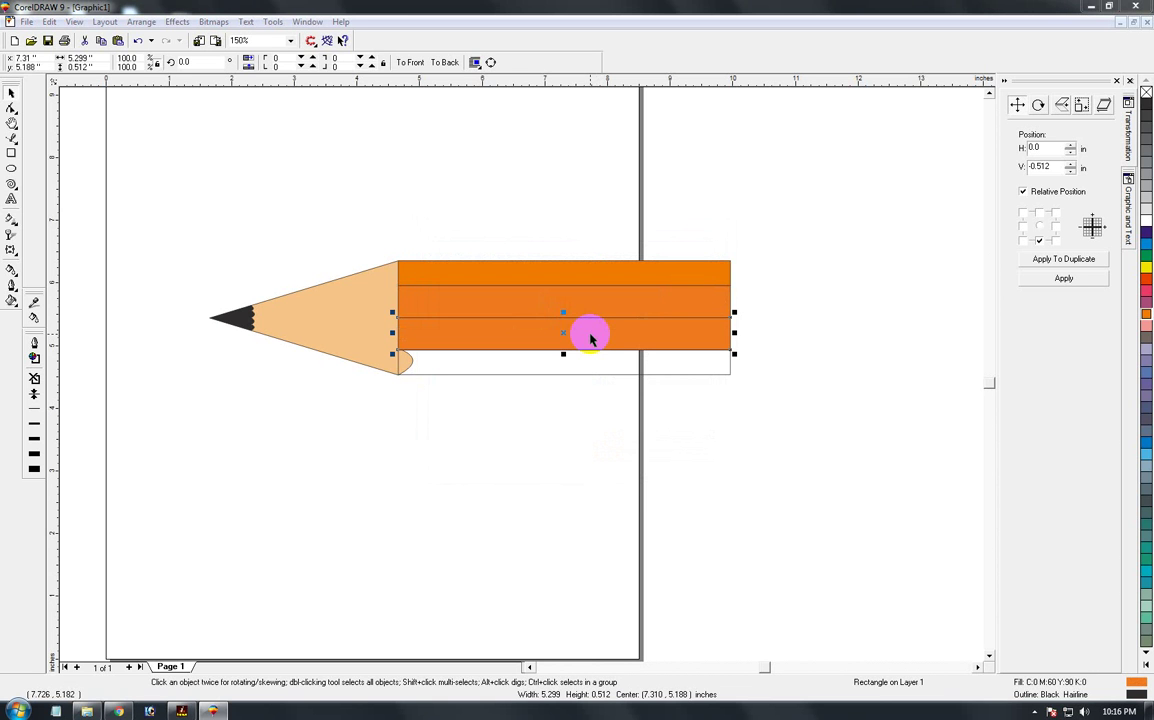
{"action": "key", "text": "shift+F11"}
{"action": "type", "text": "70"}
{"action": "key", "text": "Return"}
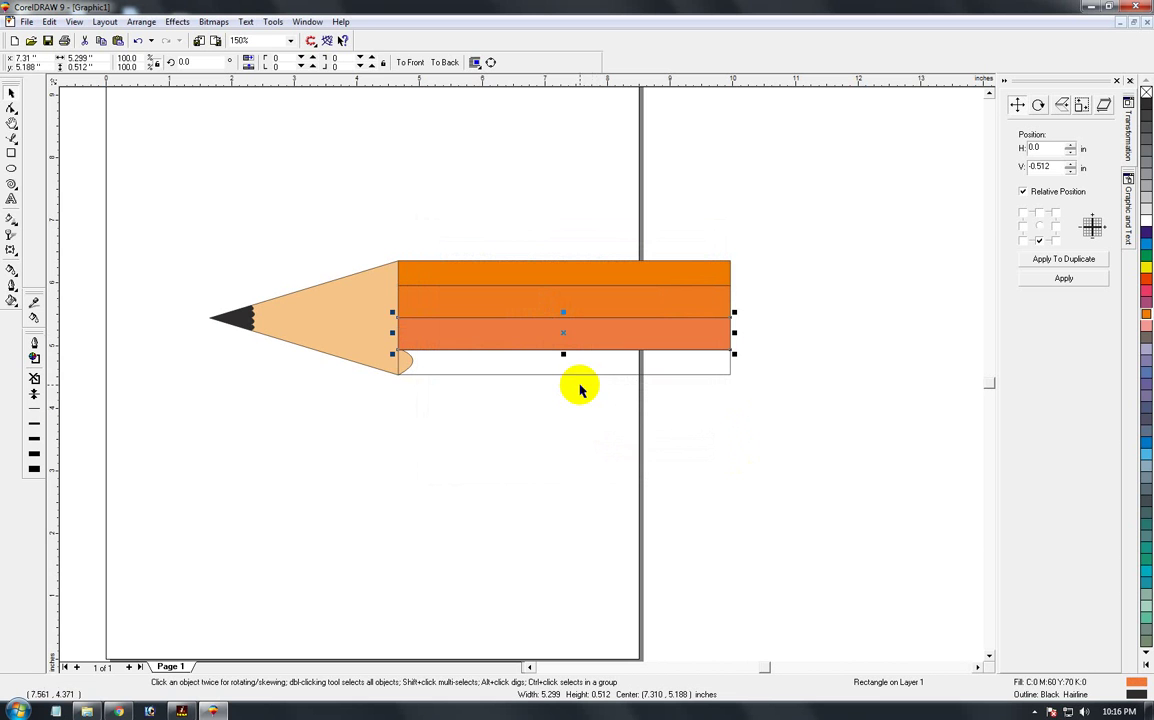
Step: Repeat the last fill on the bottom body rectangle and set its yellow component to 40
{"action": "left_click", "coordinate": [619, 360]}
{"action": "left_click", "coordinate": [627, 337]}
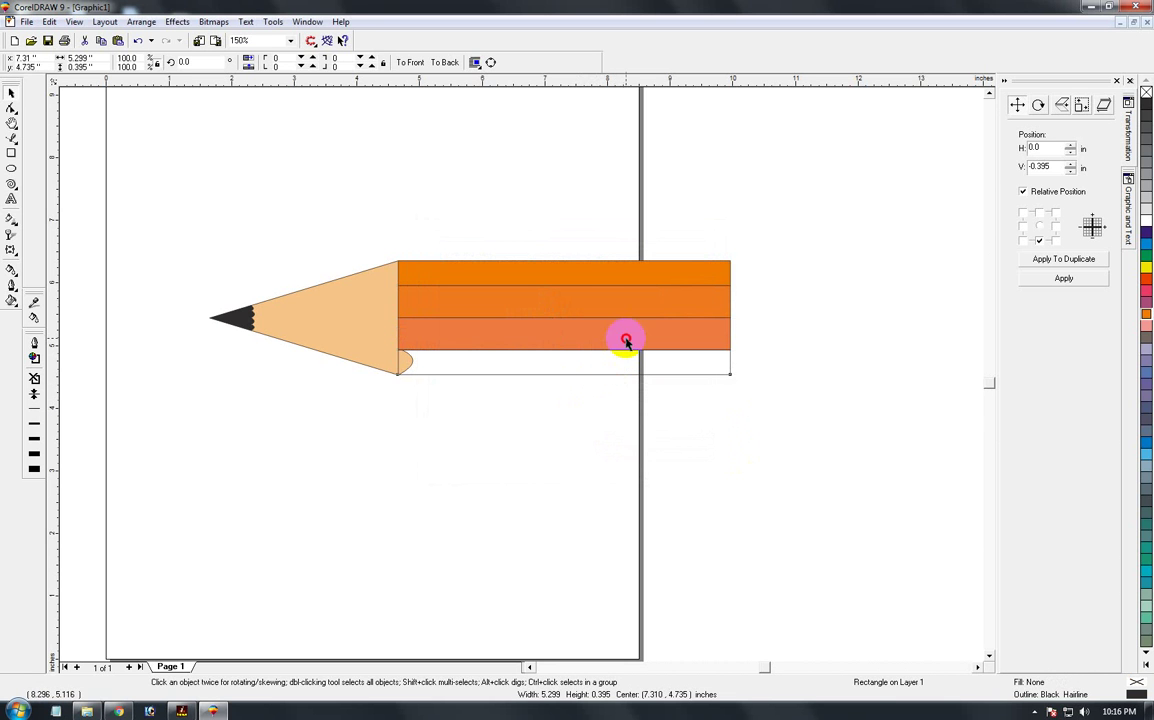
{"action": "key", "text": "shift+F11"}
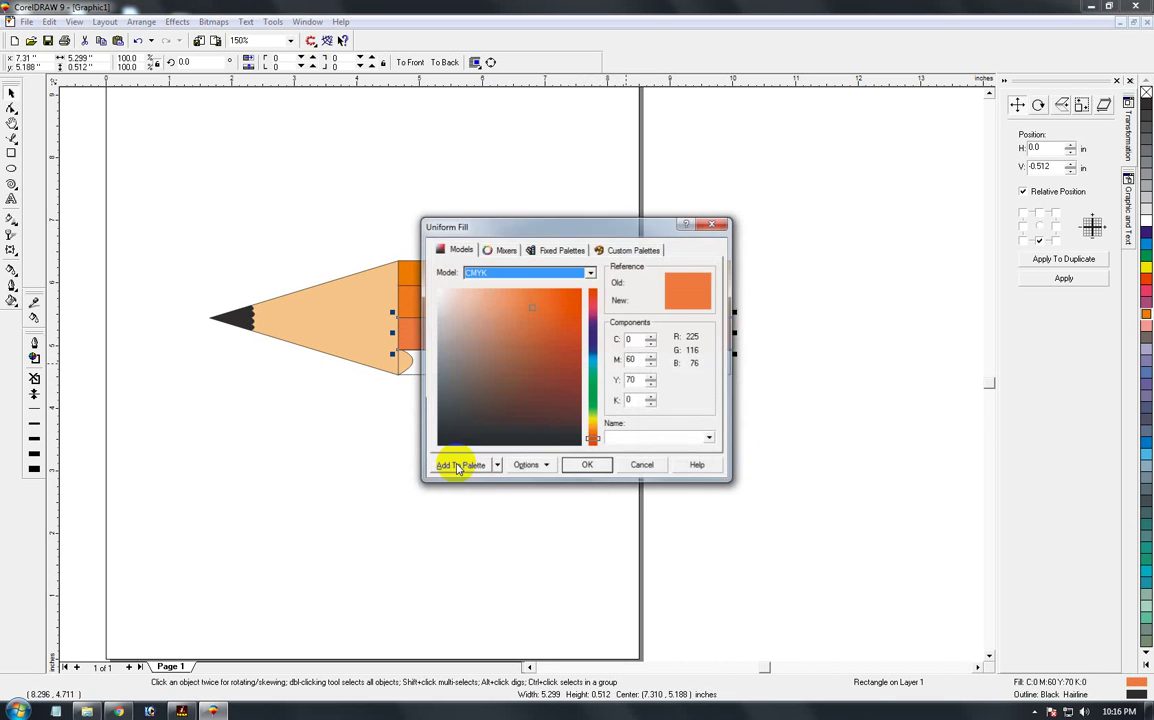
{"action": "key", "text": "Escape"}
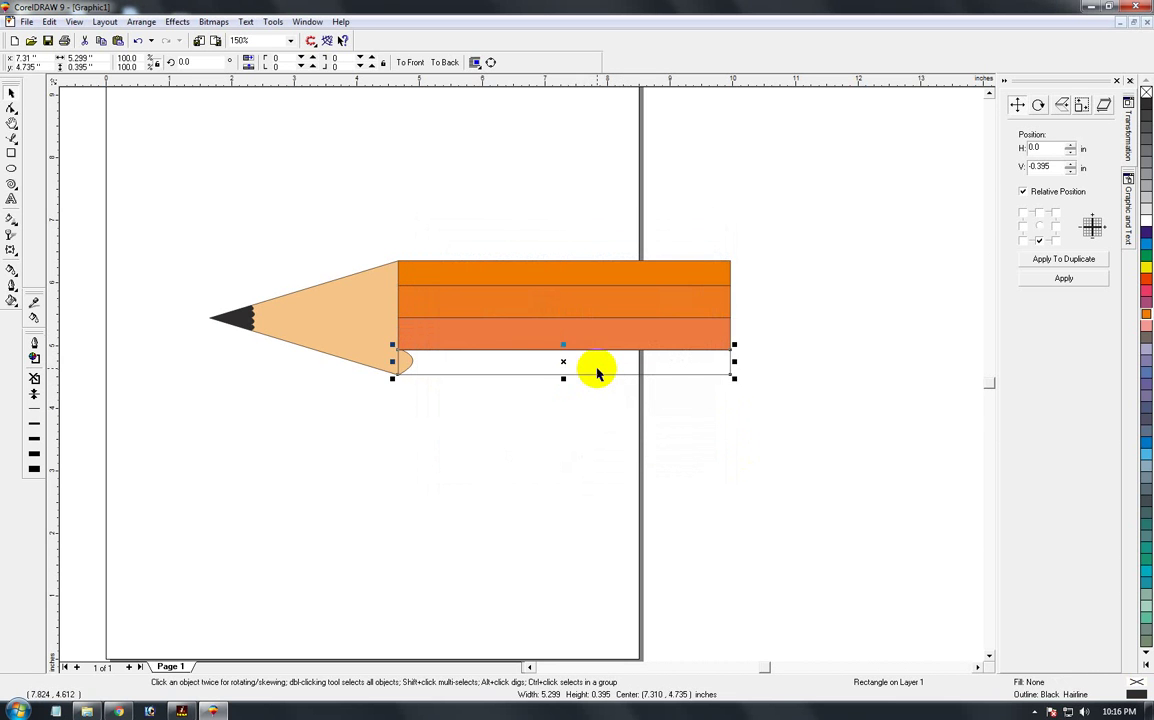
{"action": "key", "text": "ctrl+r"}
{"action": "key", "text": "shift+F11"}
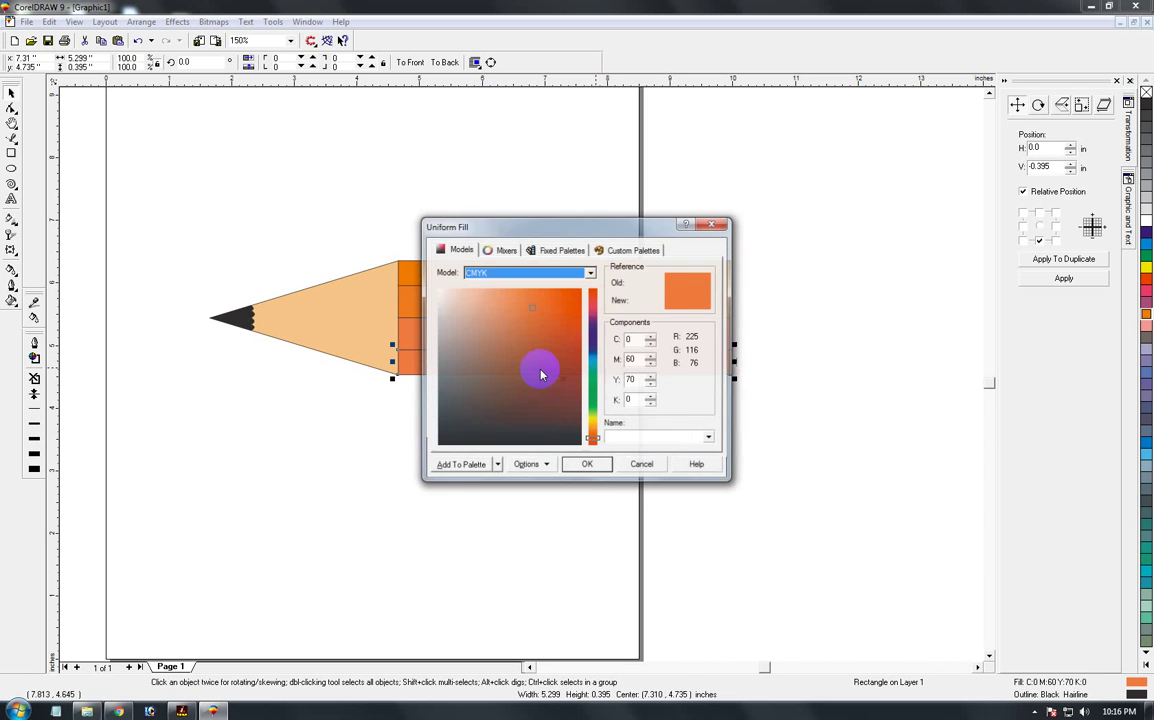
{"action": "double_click", "coordinate": [634, 380]}
{"action": "type", "text": "4"}
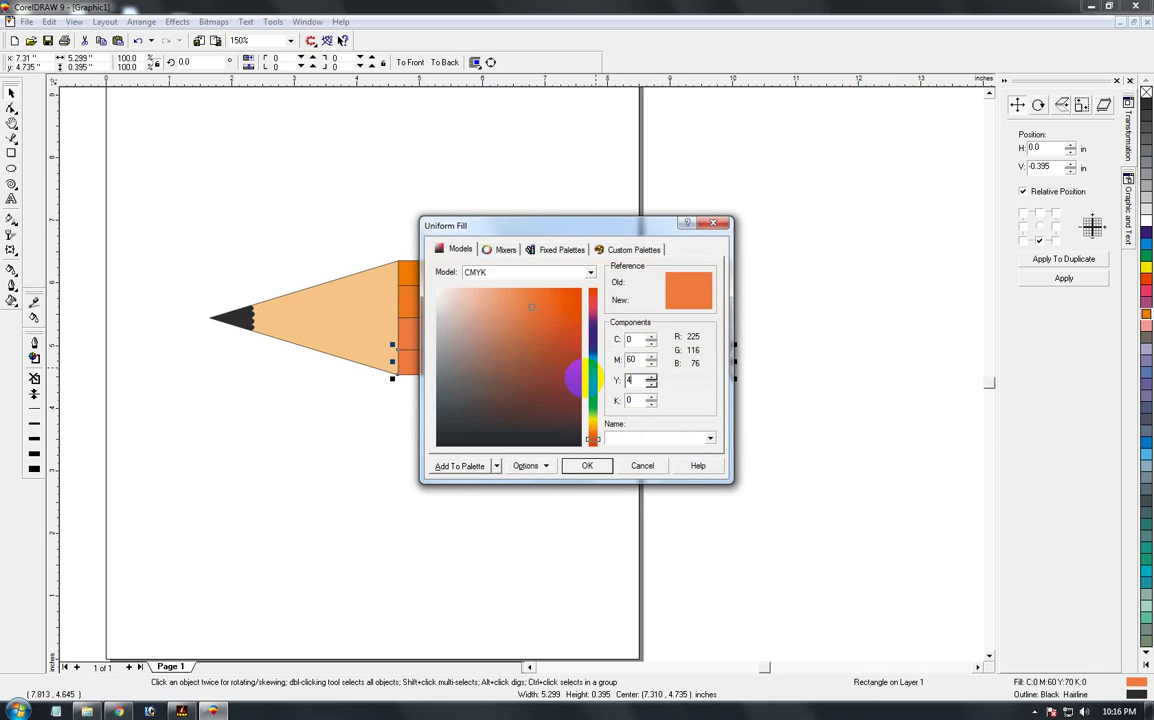
{"action": "type", "text": "0"}
{"action": "key", "text": "Return"}
Step: Change the fill of the top body rectangle to Yellow
{"action": "key", "text": "F3"}
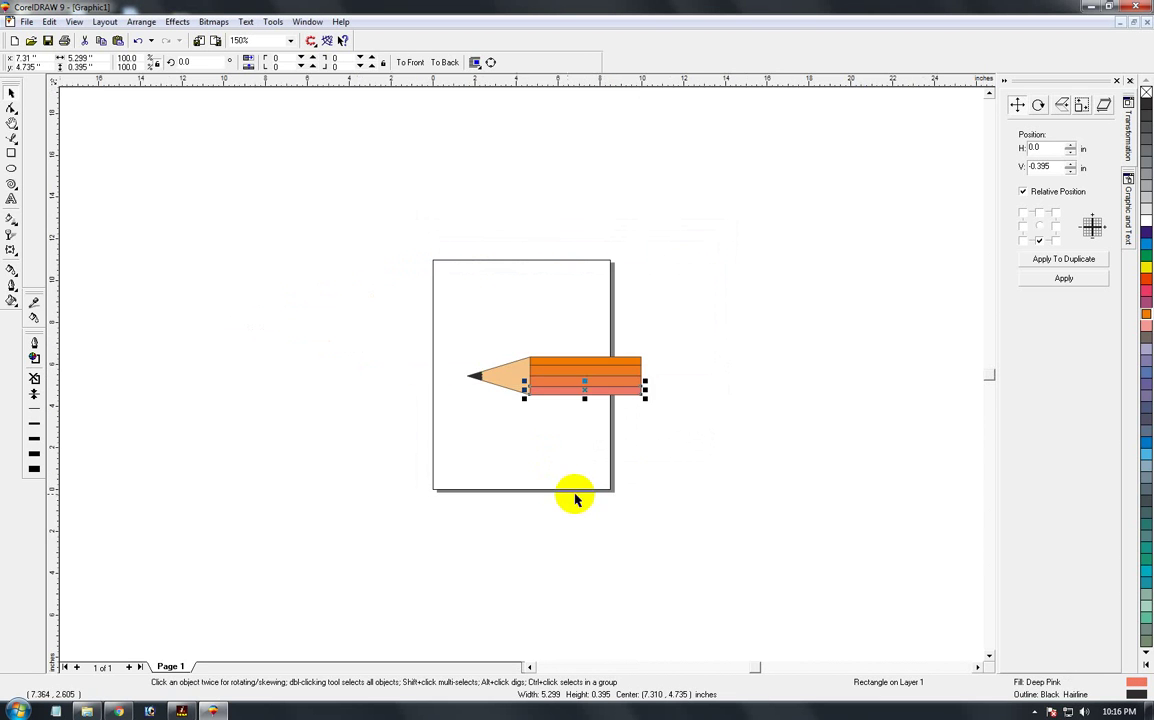
{"action": "left_click", "coordinate": [675, 487]}
{"action": "key", "text": "F2"}
{"action": "left_click_drag", "start_coordinate": [437, 342], "coordinate": [703, 428]}
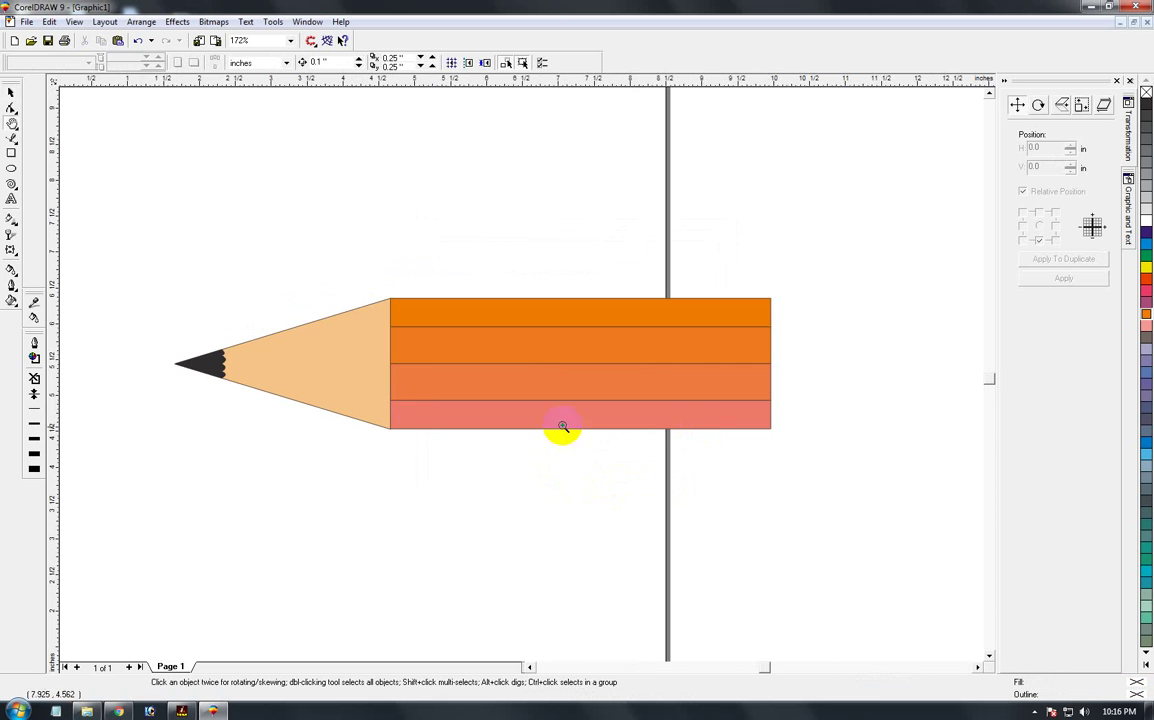
{"action": "left_click", "coordinate": [11, 92]}
{"action": "left_click", "coordinate": [466, 312]}
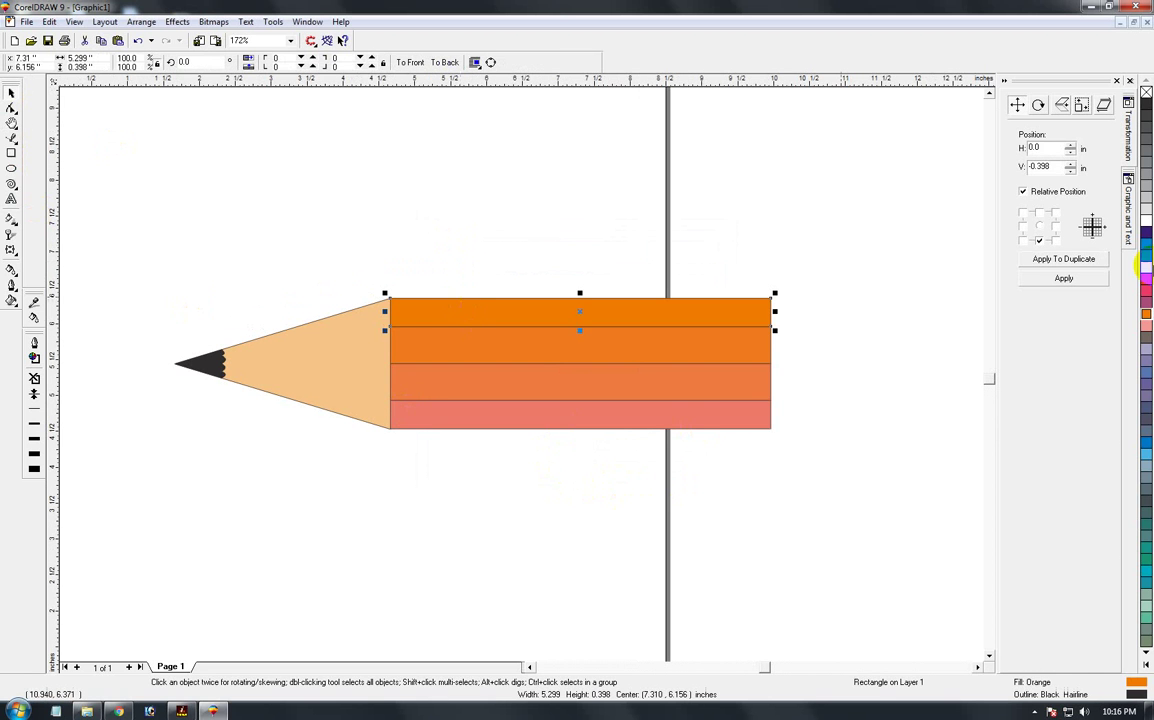
{"action": "left_click", "coordinate": [1144, 276]}
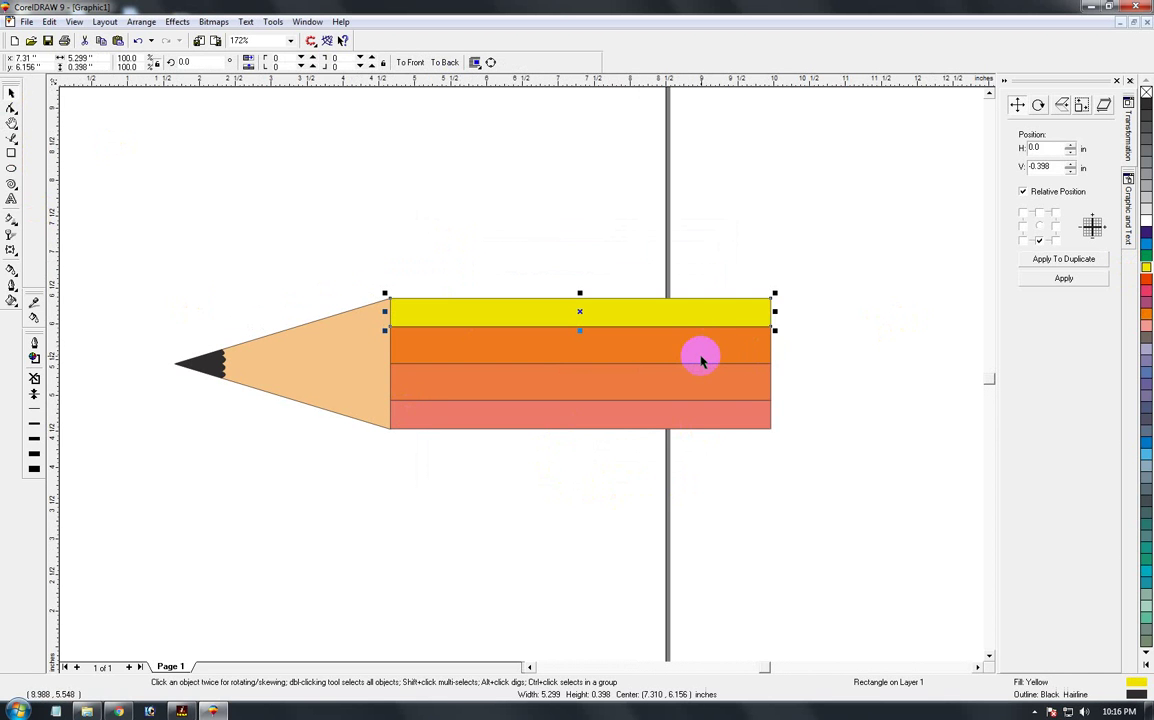
Step: Undo the yellow fill on the top body rectangle and set its orange fill's magenta component to 50
{"action": "key", "text": "ctrl+z"}
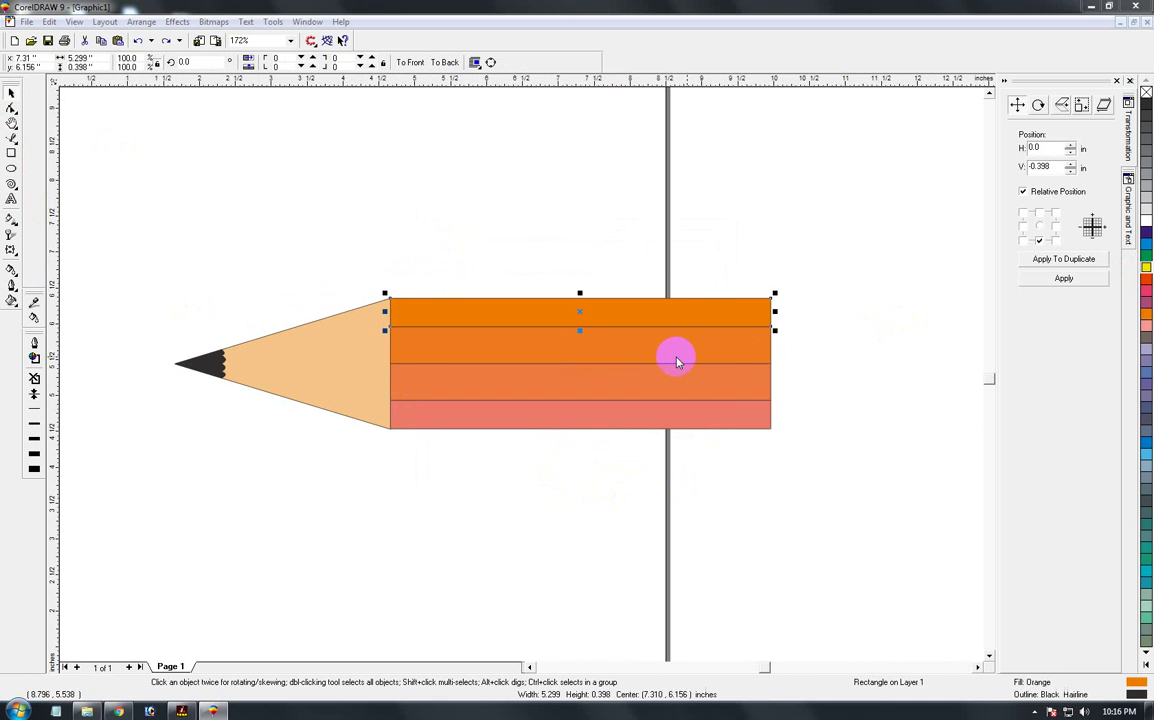
{"action": "key", "text": "shift+F11"}
{"action": "double_click", "coordinate": [635, 362]}
{"action": "type", "text": "50"}
{"action": "key", "text": "Return"}
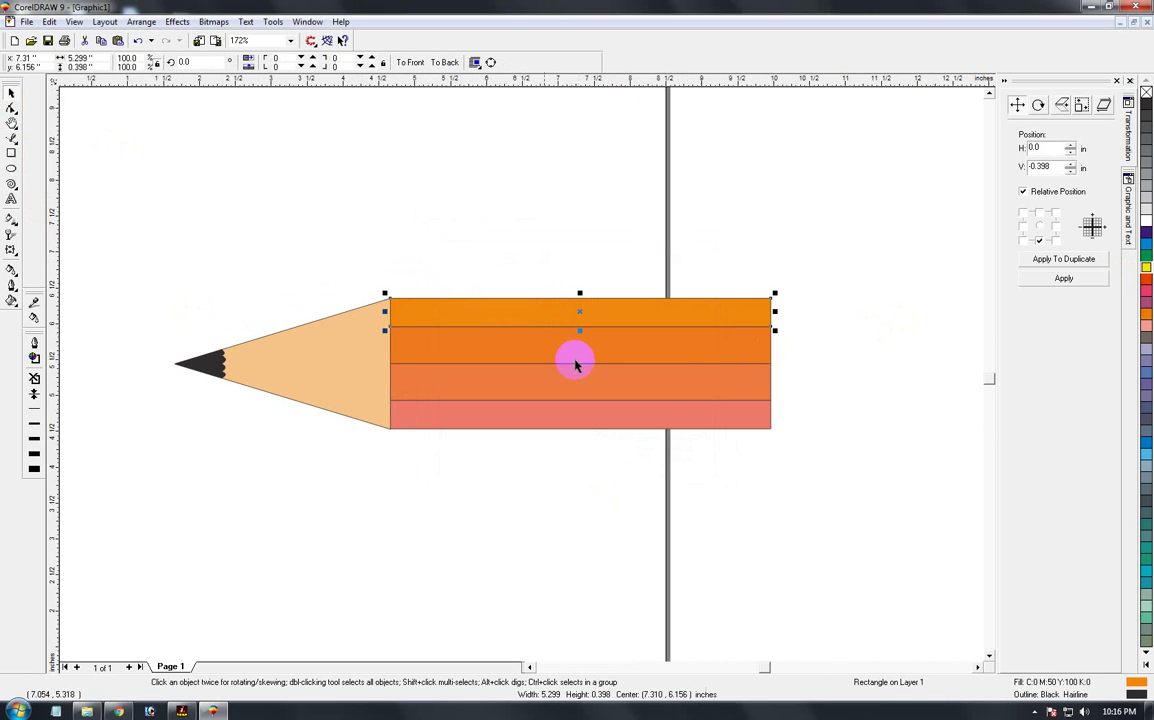
{"action": "left_click", "coordinate": [425, 484]}
Step: Group the wooden tip with the black lead and bring the group in front of the body rectangles
{"action": "left_click", "coordinate": [363, 398]}
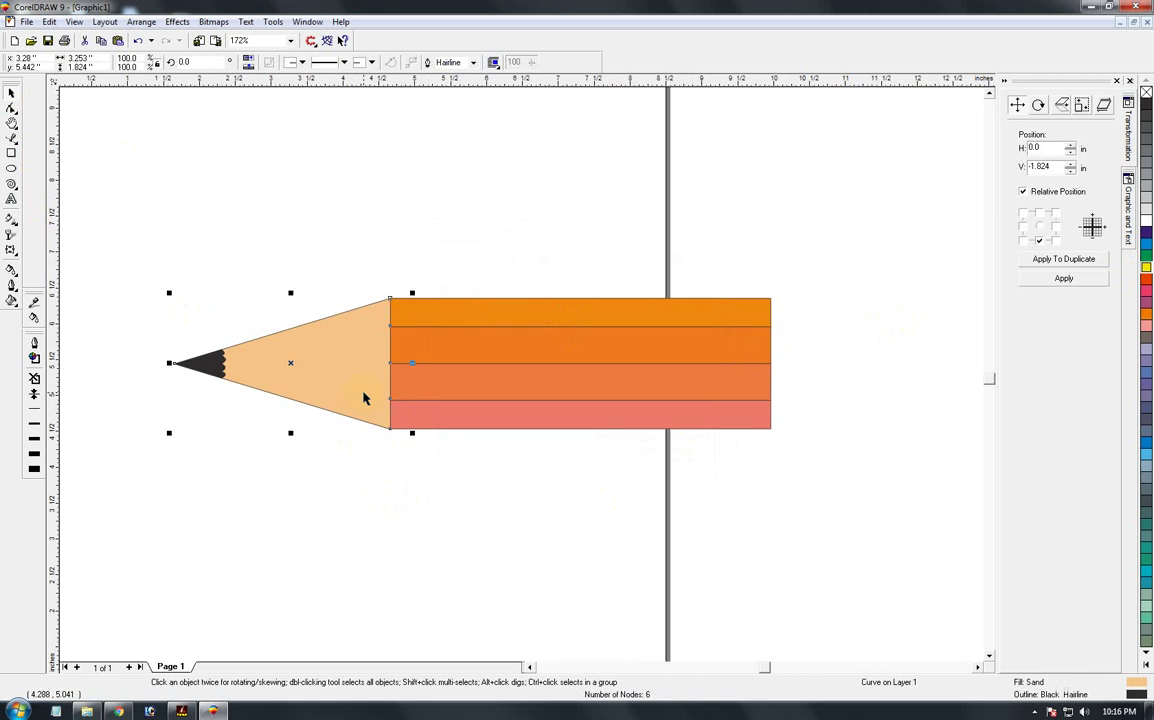
{"action": "key", "text": "shift+F9"}
{"action": "mouse_move", "coordinate": [163, 279]}
{"action": "left_mouse_down"}
{"action": "mouse_move", "coordinate": [327, 437]}
{"action": "mouse_move", "coordinate": [451, 496]}
{"action": "left_mouse_up"}
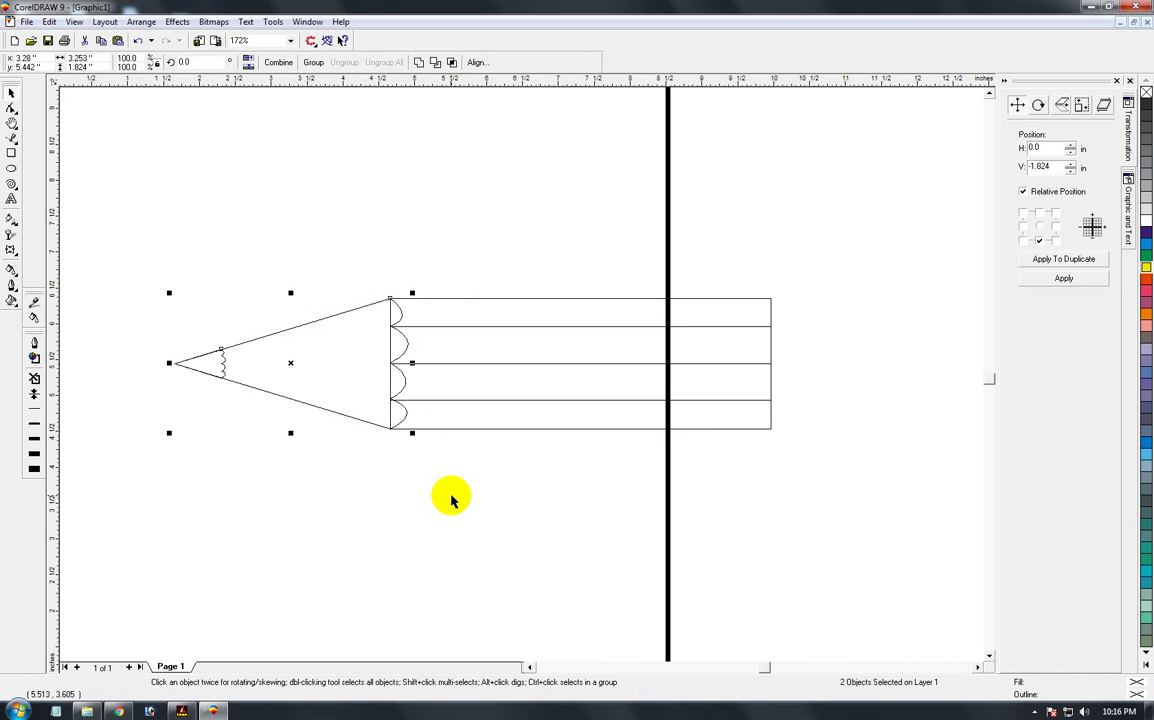
{"action": "key", "text": "ctrl+g"}
{"action": "key", "text": "Delete"}
{"action": "key", "text": "ctrl+z"}
{"action": "key", "text": "shift+F9"}
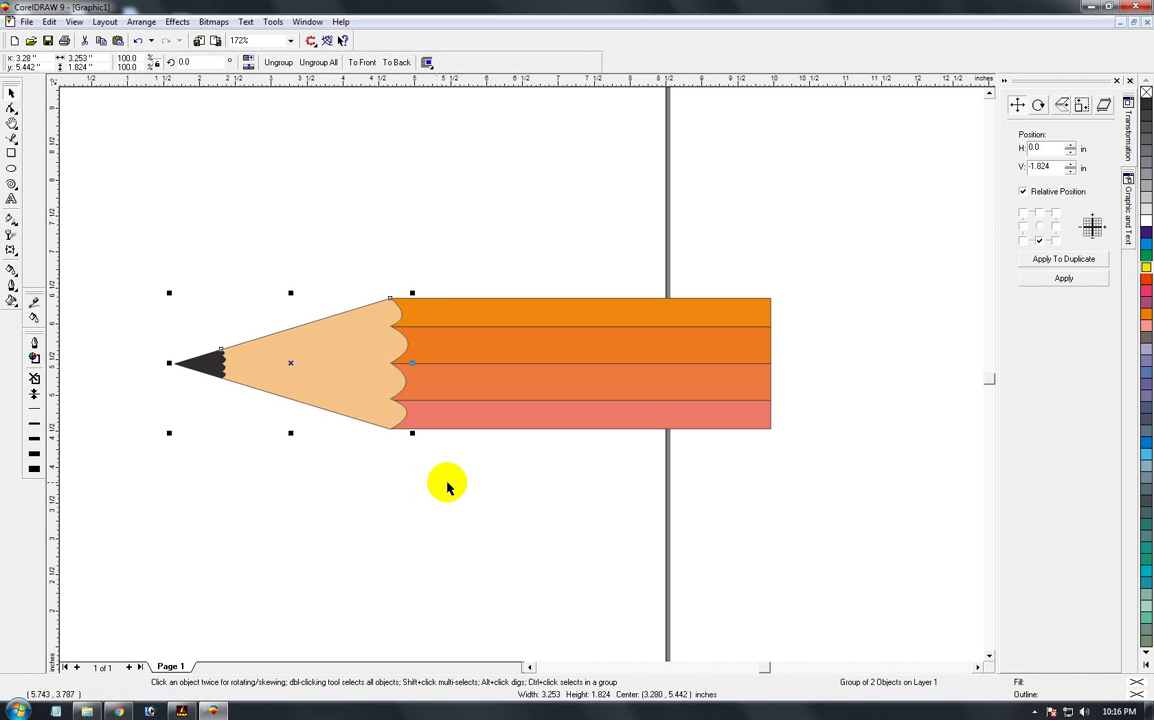
Step: Remove the outlines from the four body rectangles, the wooden tip and the lead
{"action": "left_click", "coordinate": [567, 335]}
{"action": "left_click", "coordinate": [587, 314]}
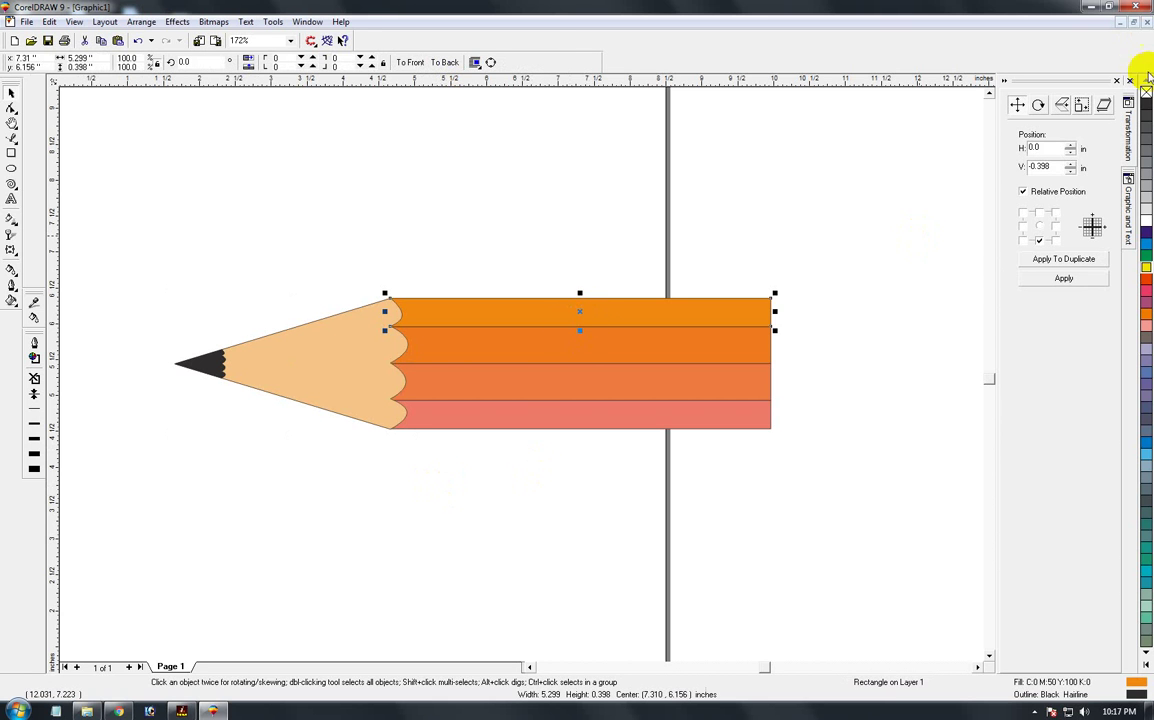
{"action": "left_click", "coordinate": [587, 342]}
{"action": "left_click", "coordinate": [567, 376]}
{"action": "left_click", "coordinate": [555, 423]}
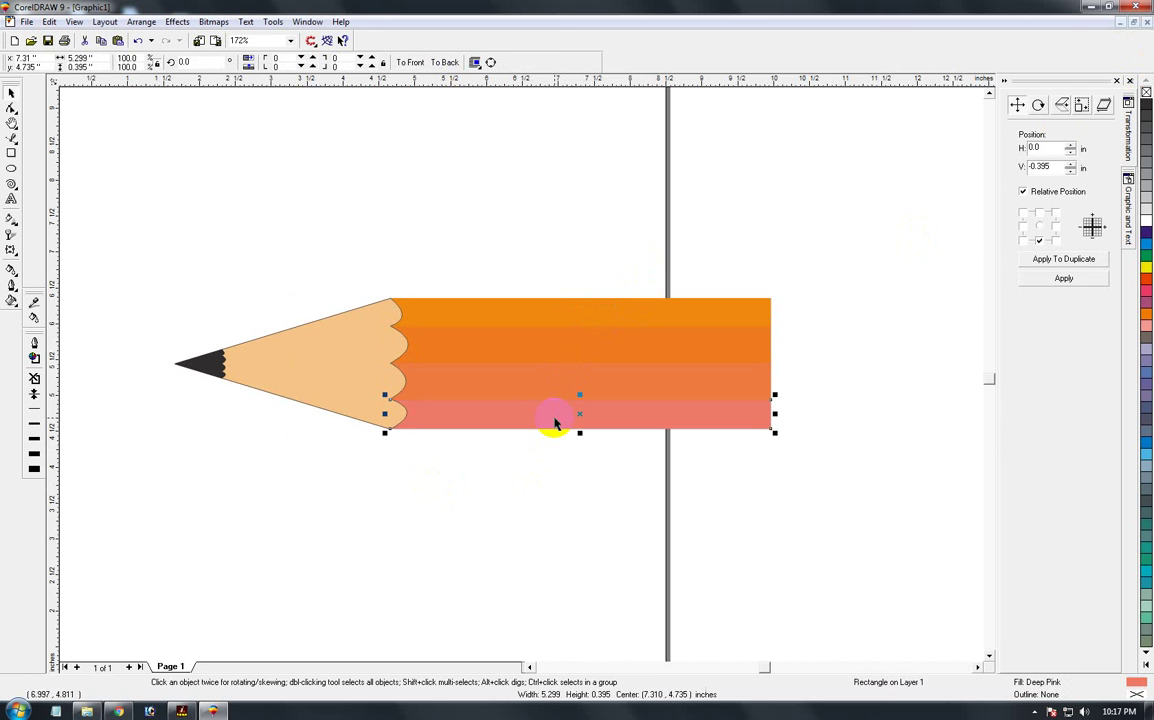
{"action": "left_click", "coordinate": [310, 393]}
{"action": "left_click", "coordinate": [219, 378], "text": "ctrl"}
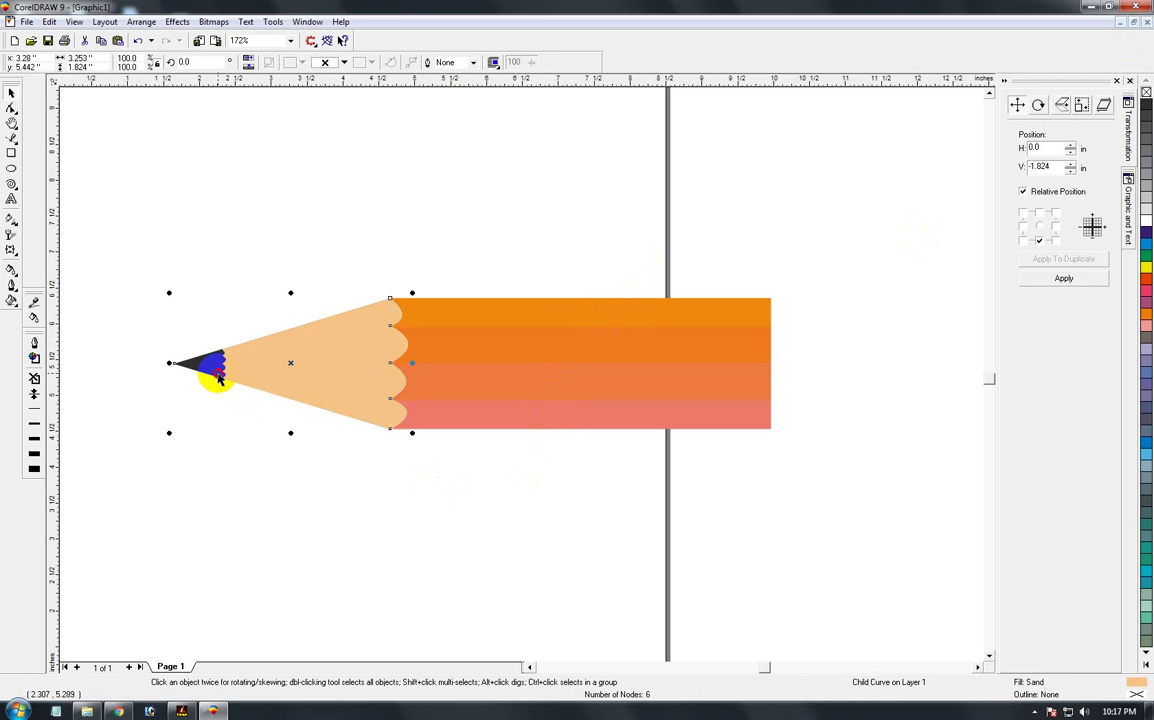
{"action": "left_click", "coordinate": [219, 420]}
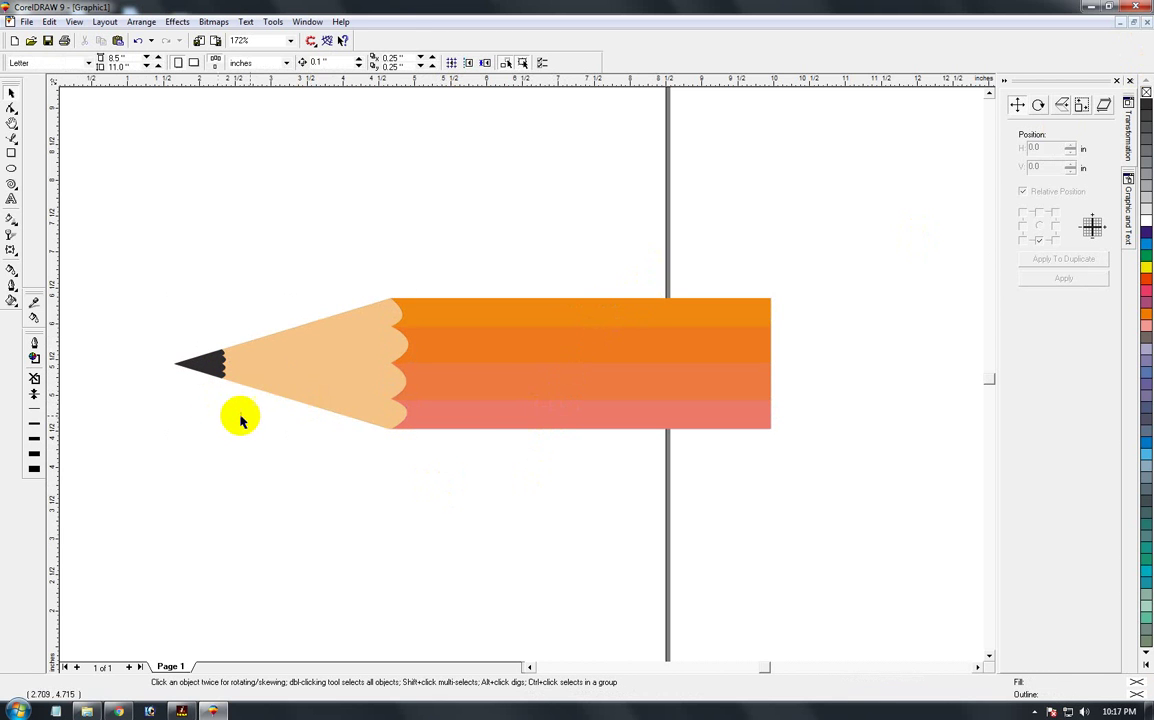
Step: Set the magenta component of the third body rectangle's fill to 80
{"action": "key", "text": "F3"}
{"action": "key", "text": "F2"}
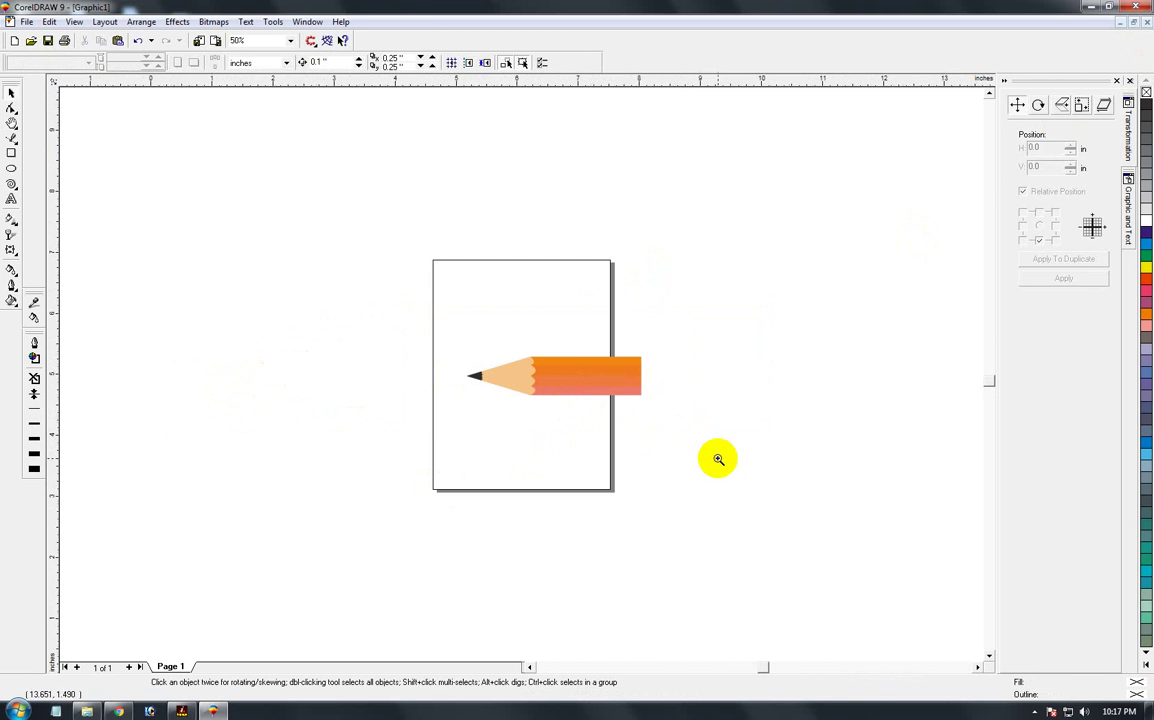
{"action": "left_click_drag", "start_coordinate": [402, 312], "coordinate": [718, 458]}
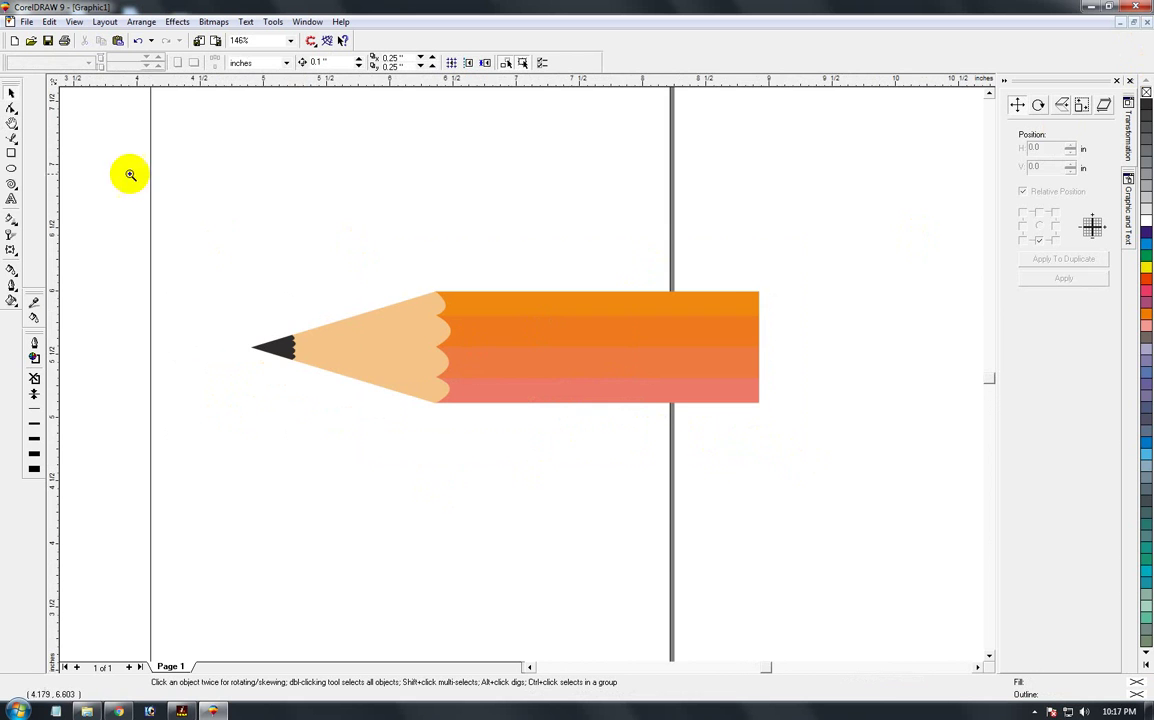
{"action": "left_click", "coordinate": [336, 400]}
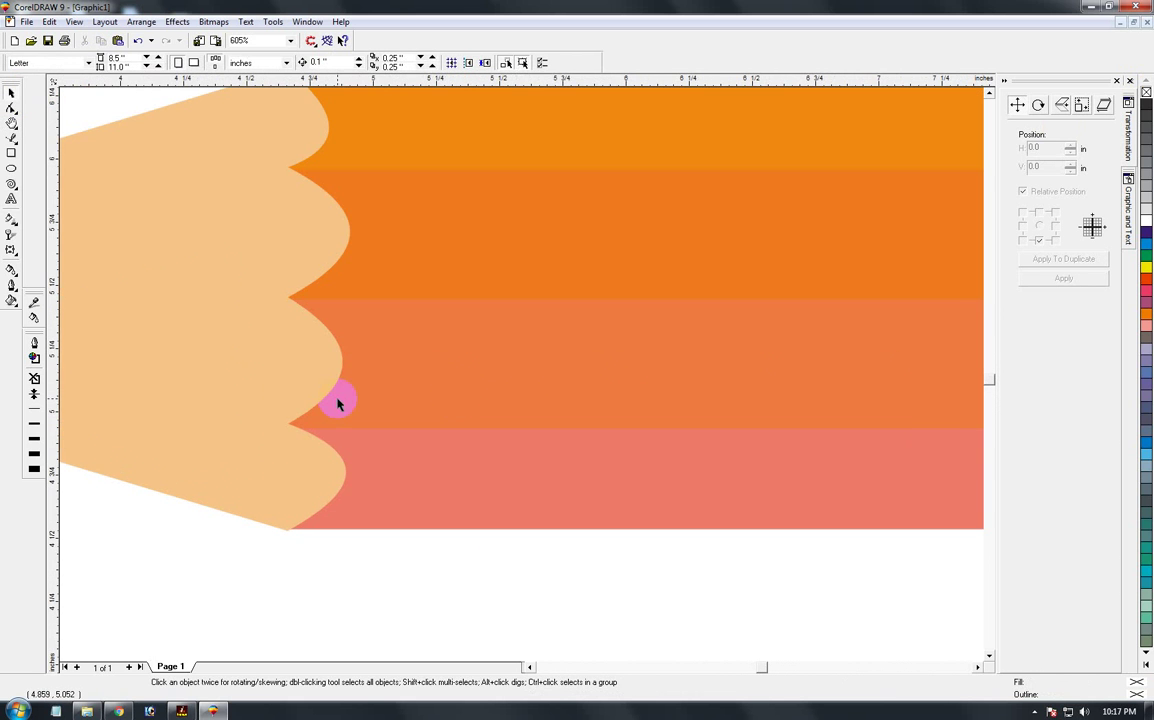
{"action": "left_click", "coordinate": [516, 388]}
{"action": "key", "text": "F3"}
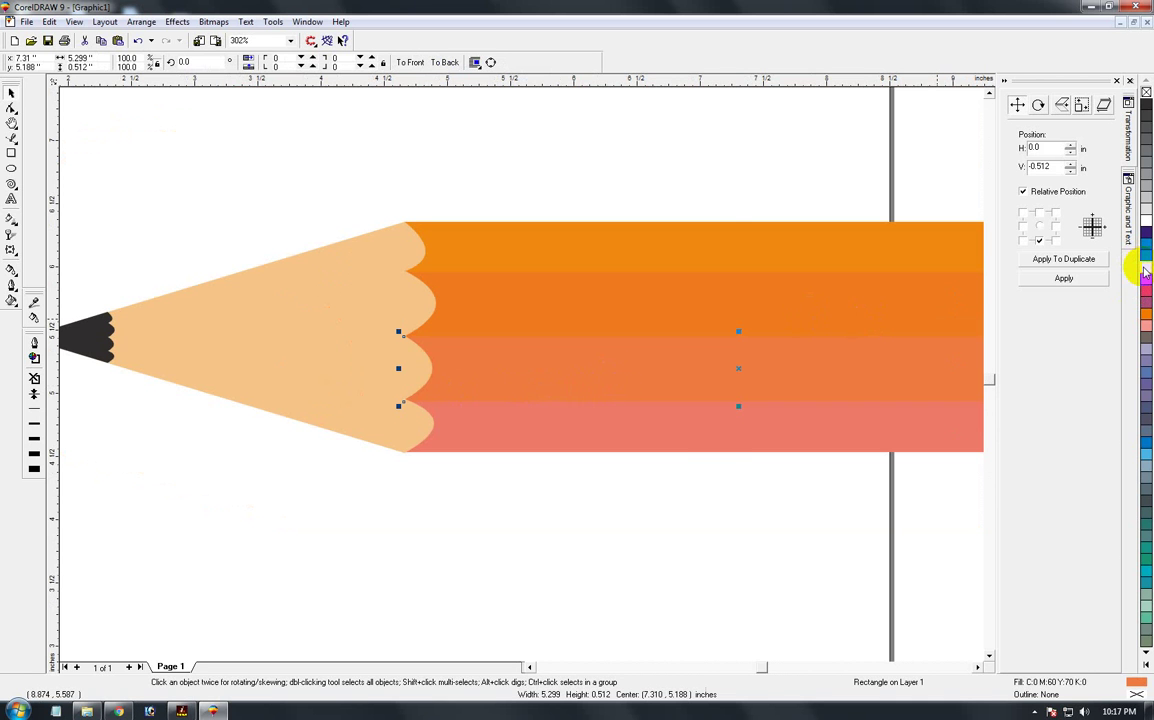
{"action": "key", "text": "shift+F11"}
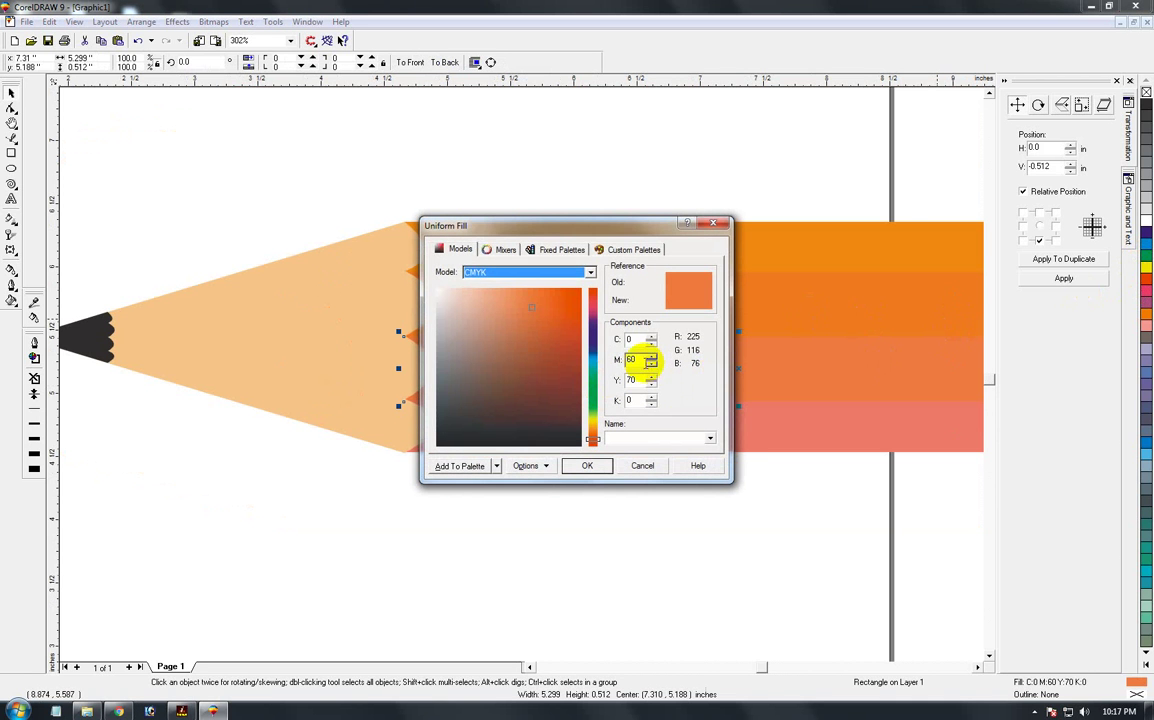
{"action": "left_click_drag", "start_coordinate": [639, 359], "coordinate": [589, 362]}
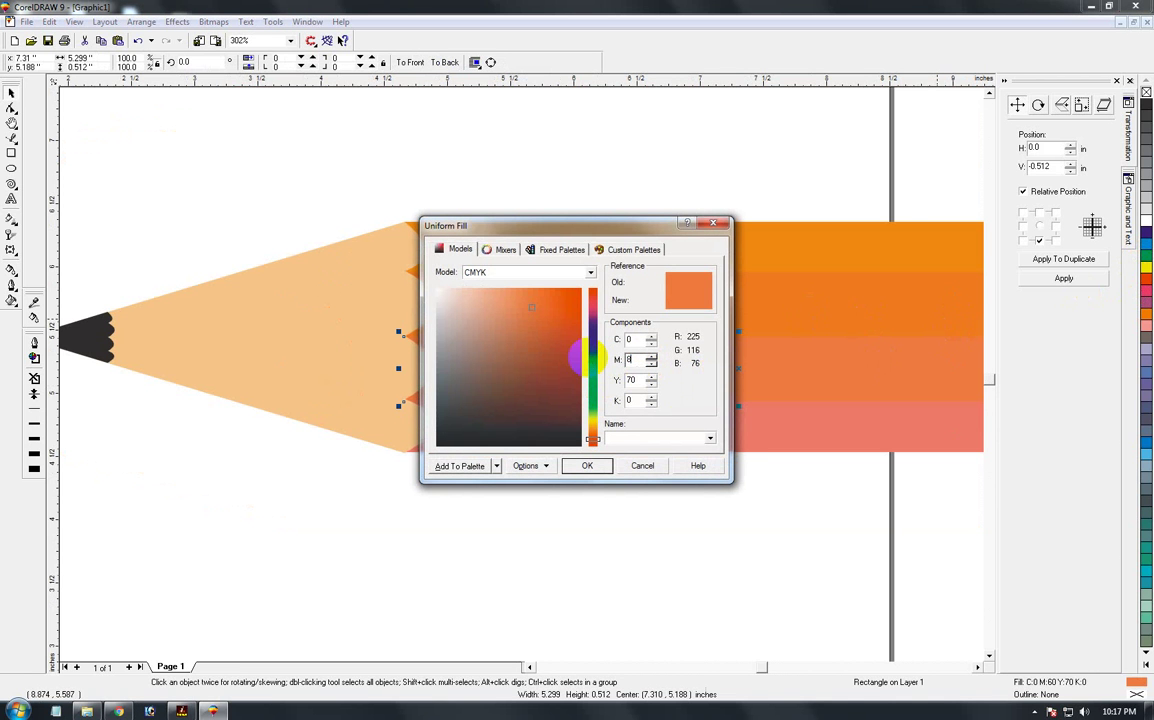
{"action": "key", "text": "Return"}
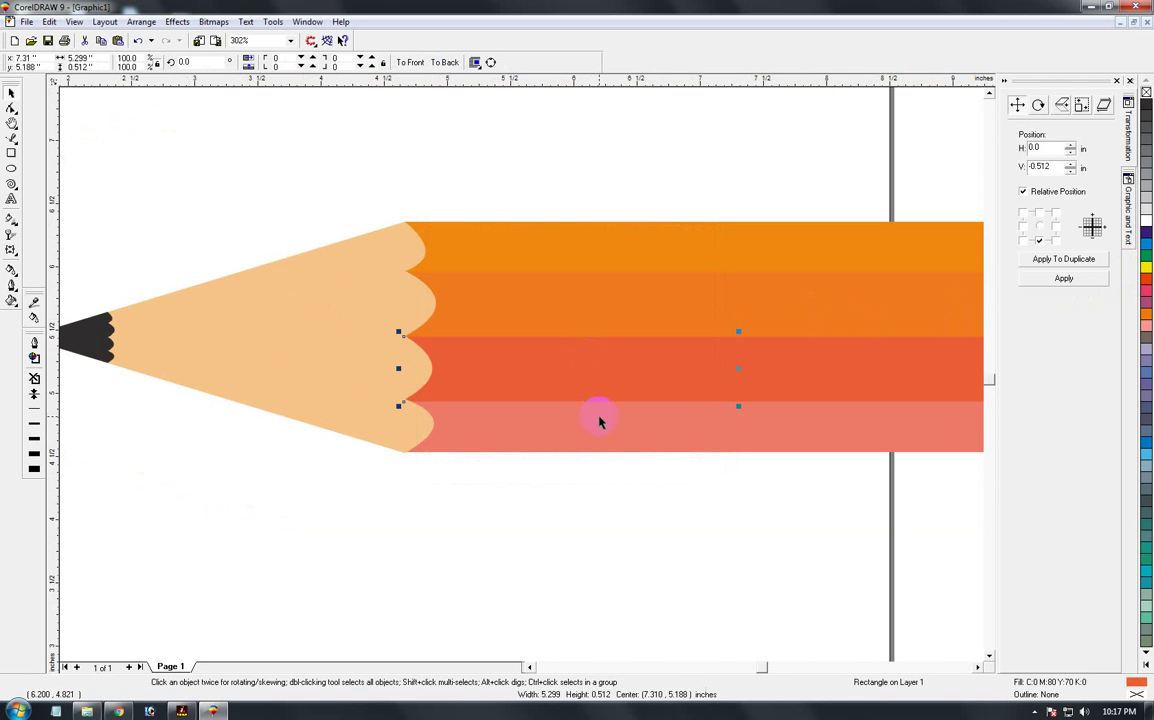
Step: Select all the parts of the pencil and group them into one object
{"action": "key", "text": "F3"}
{"action": "key", "text": "F3"}
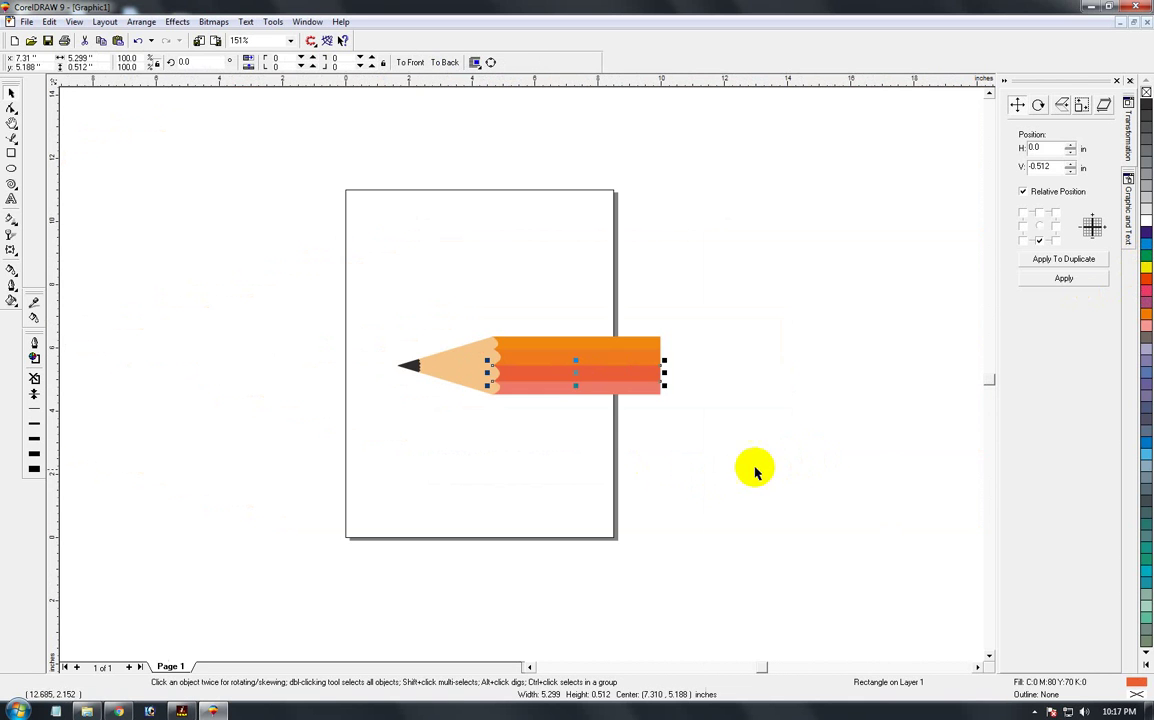
{"action": "left_click", "coordinate": [750, 475]}
{"action": "key", "text": "F2"}
{"action": "left_click_drag", "start_coordinate": [420, 281], "coordinate": [767, 442]}
{"action": "key", "text": "space"}
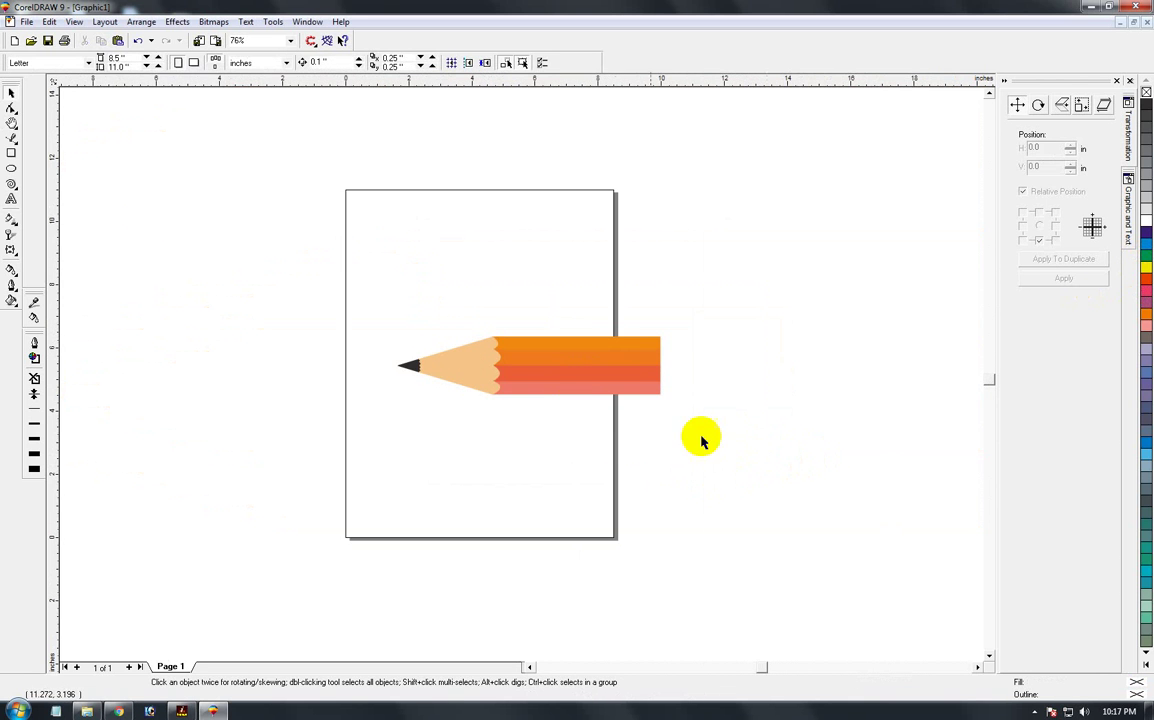
{"action": "key", "text": "ctrl+a"}
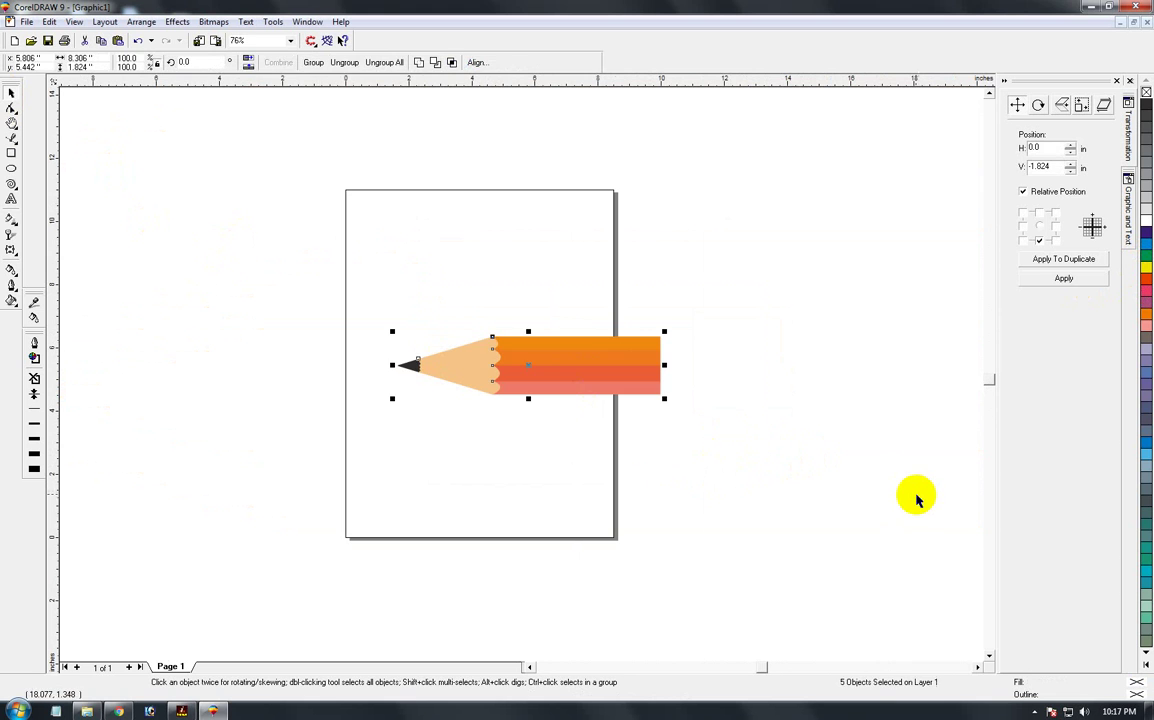
{"action": "key", "text": "Delete"}
{"action": "key", "text": "ctrl+z"}
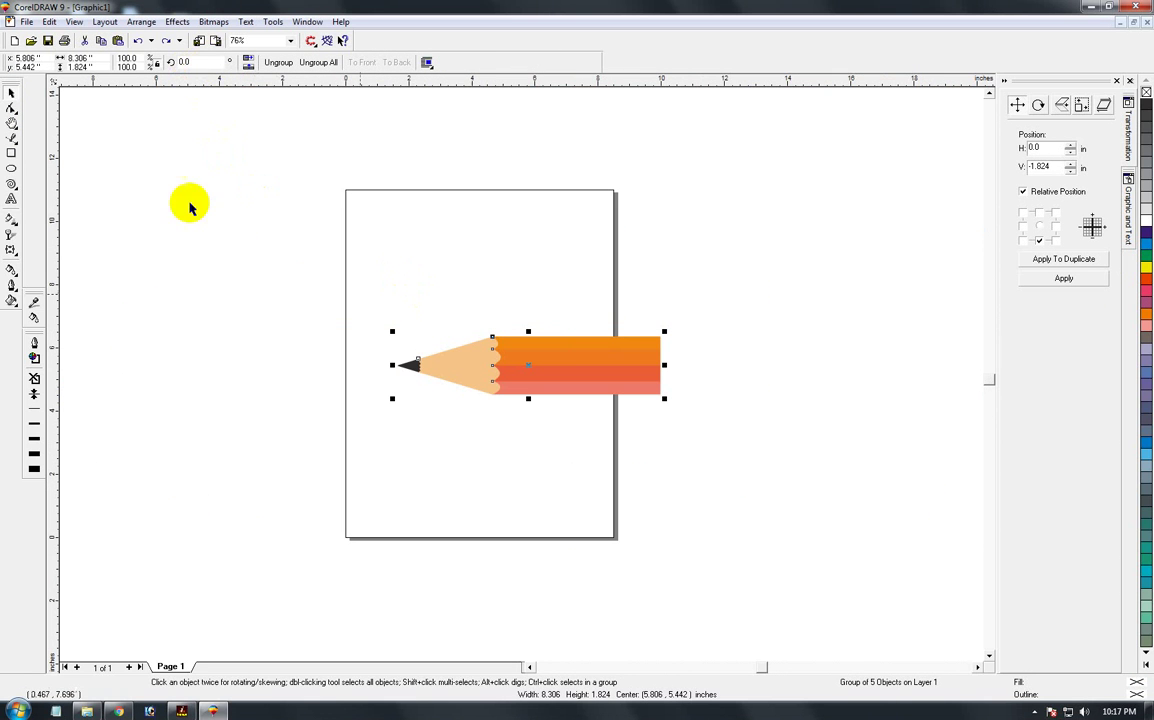
Step: Rotate the pencil group 90 degrees and centre it on the page
{"action": "left_click_drag", "start_coordinate": [200, 62], "coordinate": [156, 62]}
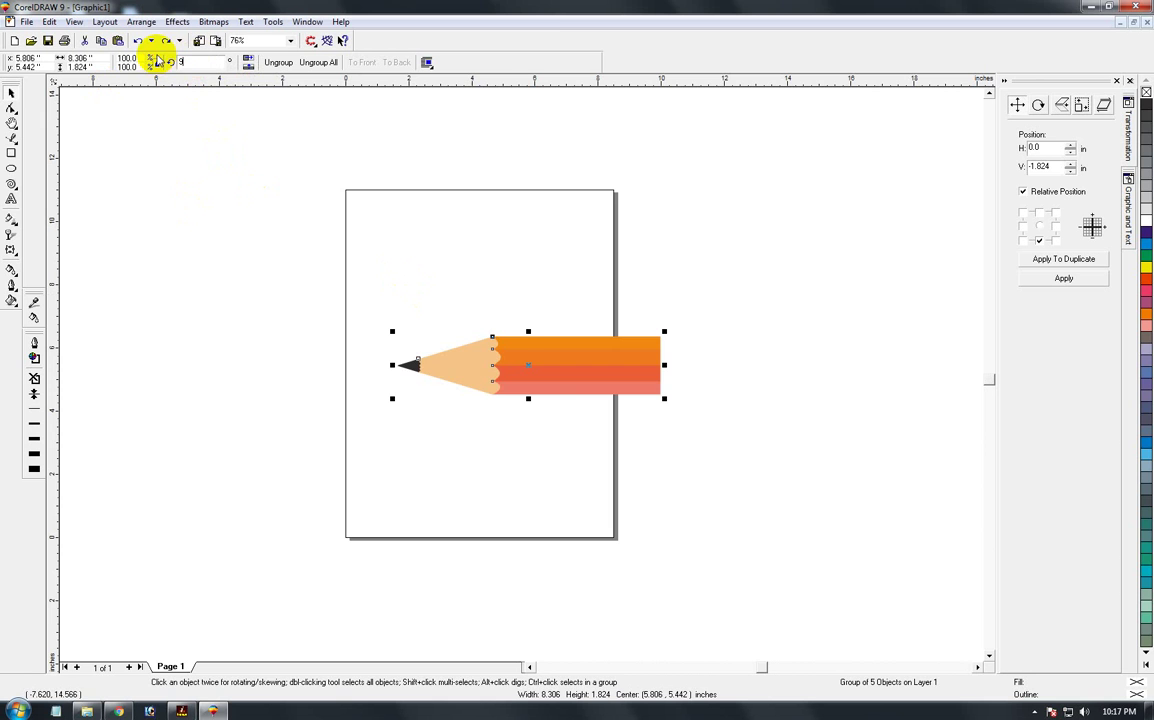
{"action": "type", "text": "90"}
{"action": "key", "text": "Return"}
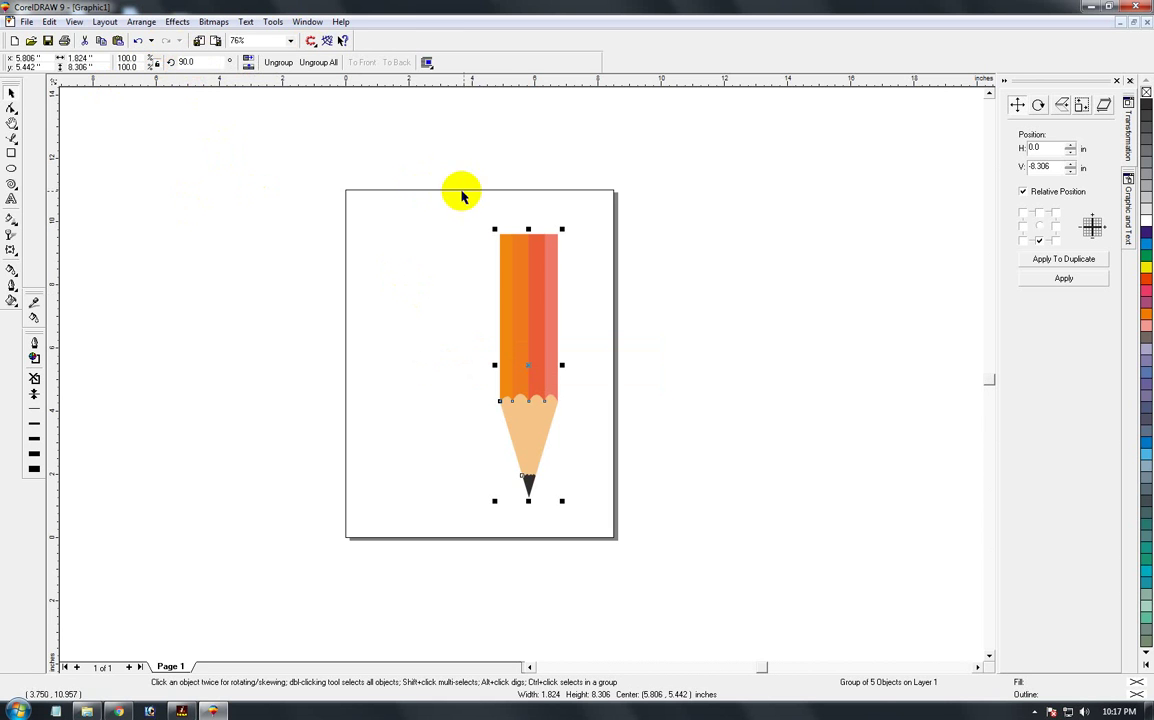
{"action": "key", "text": "p"}
{"action": "left_click", "coordinate": [677, 316]}
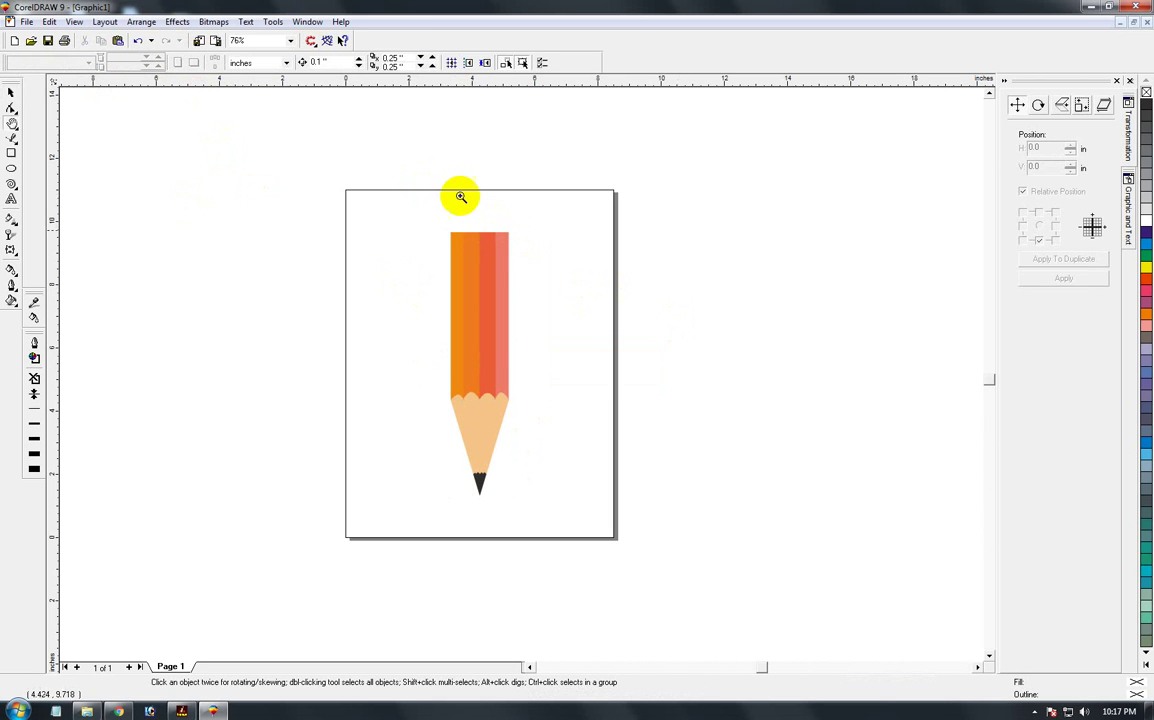
Step: Draw a rectangle about 1.82 by 0.33 inches across the blunt upper end of the pencil body
{"action": "left_click", "coordinate": [502, 227]}
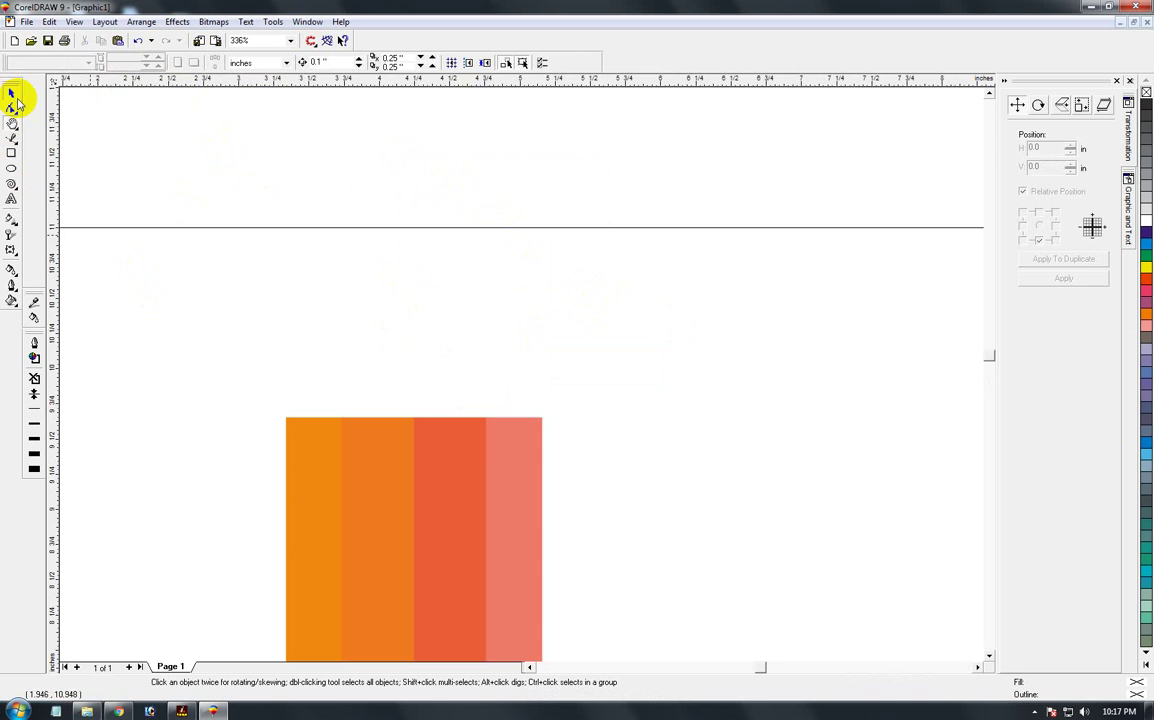
{"action": "left_click", "coordinate": [11, 153]}
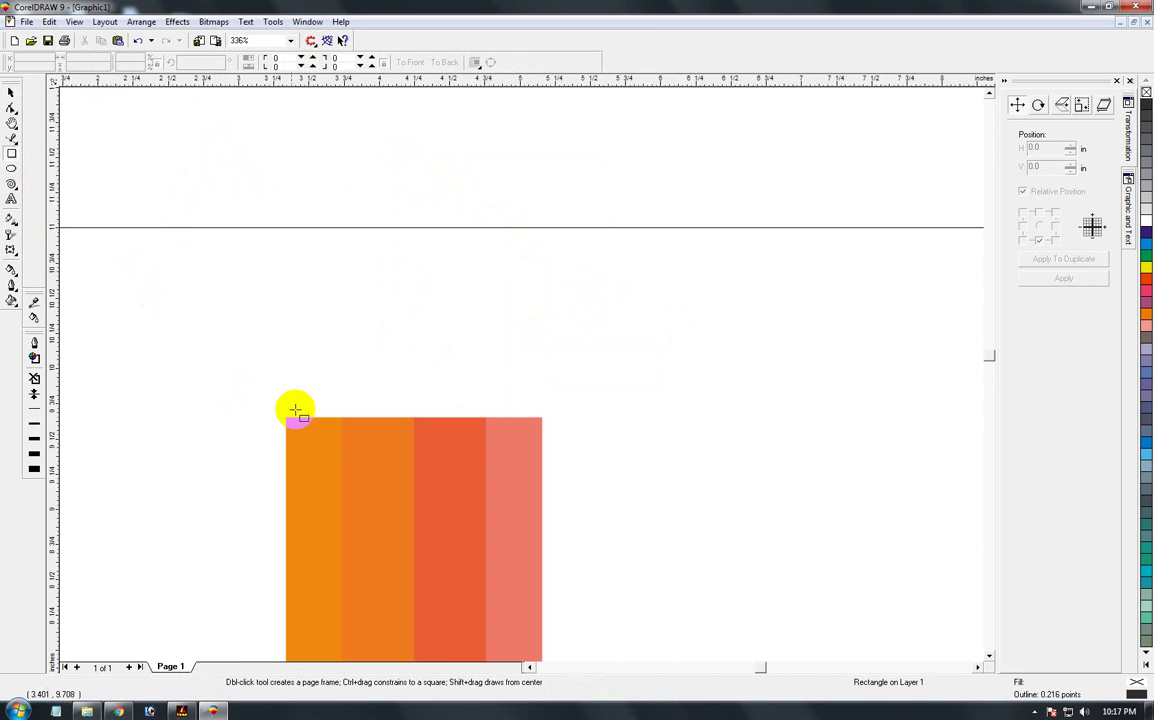
{"action": "mouse_move", "coordinate": [287, 392]}
{"action": "left_mouse_down"}
{"action": "mouse_move", "coordinate": [391, 438]}
{"action": "mouse_move", "coordinate": [546, 438]}
{"action": "left_mouse_up"}
{"action": "left_click", "coordinate": [11, 92]}
{"action": "left_click", "coordinate": [343, 449]}
{"action": "left_click_drag", "start_coordinate": [343, 489], "coordinate": [368, 458]}
{"action": "key", "text": "ctrl+z"}
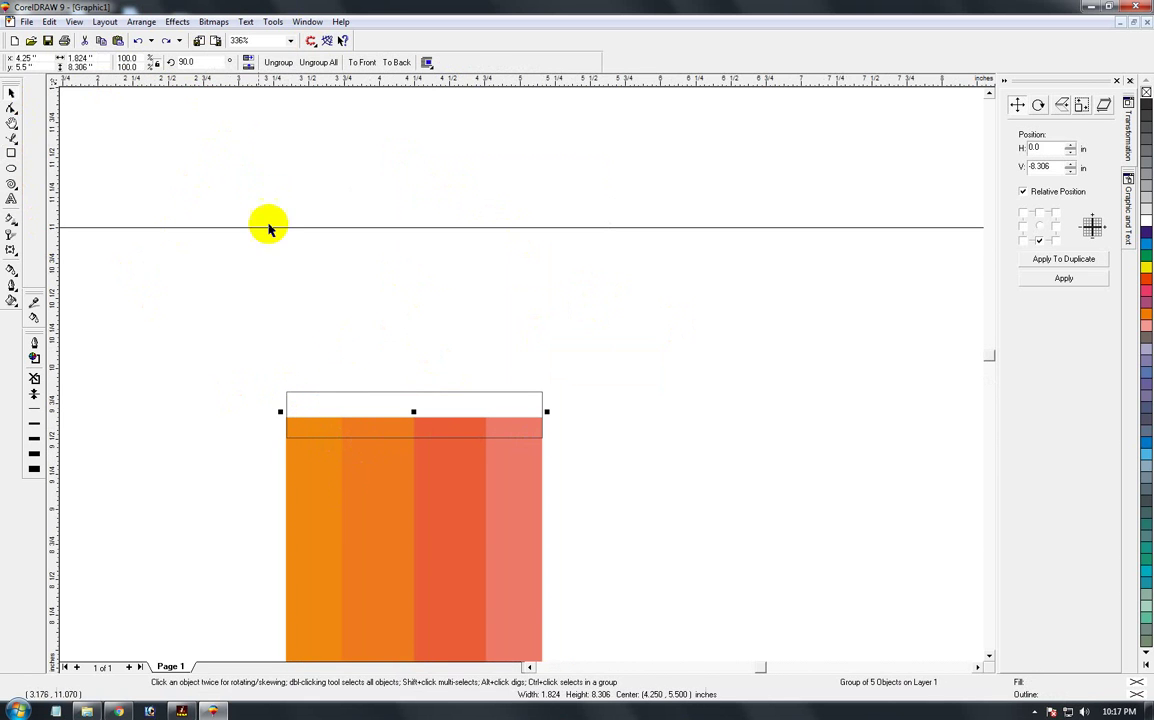
Step: Set the new rectangle's width to 1.824 inches to match the pencil body
{"action": "left_click", "coordinate": [407, 416]}
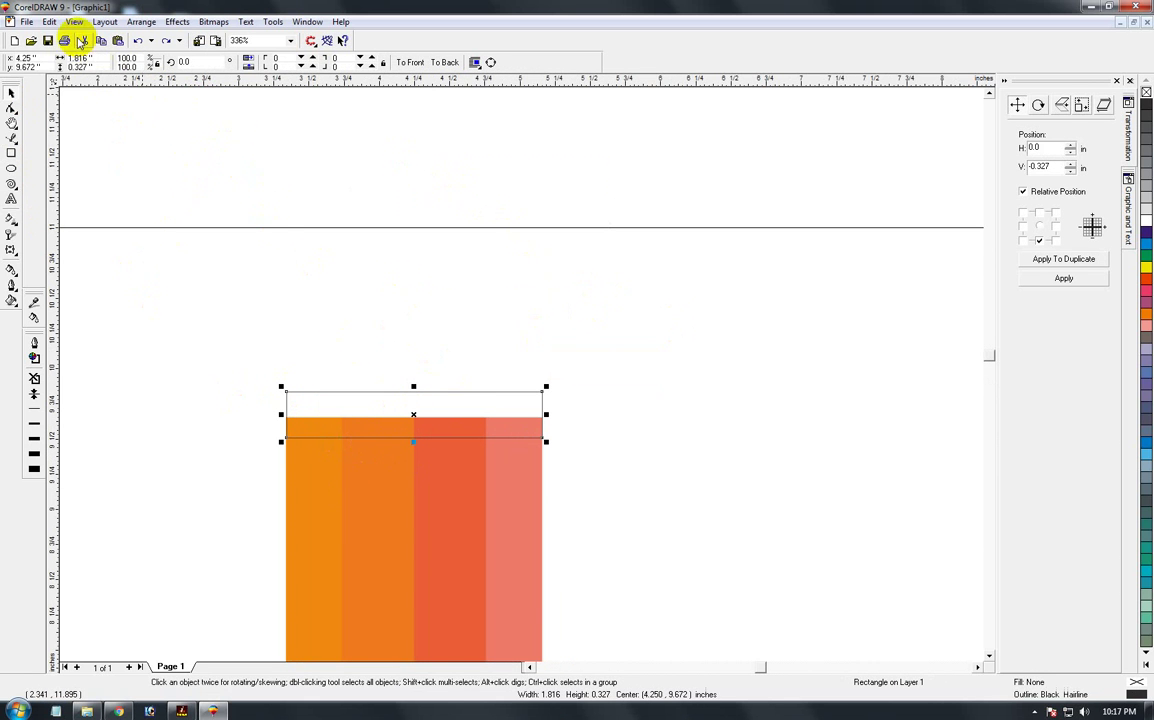
{"action": "left_click", "coordinate": [97, 57]}
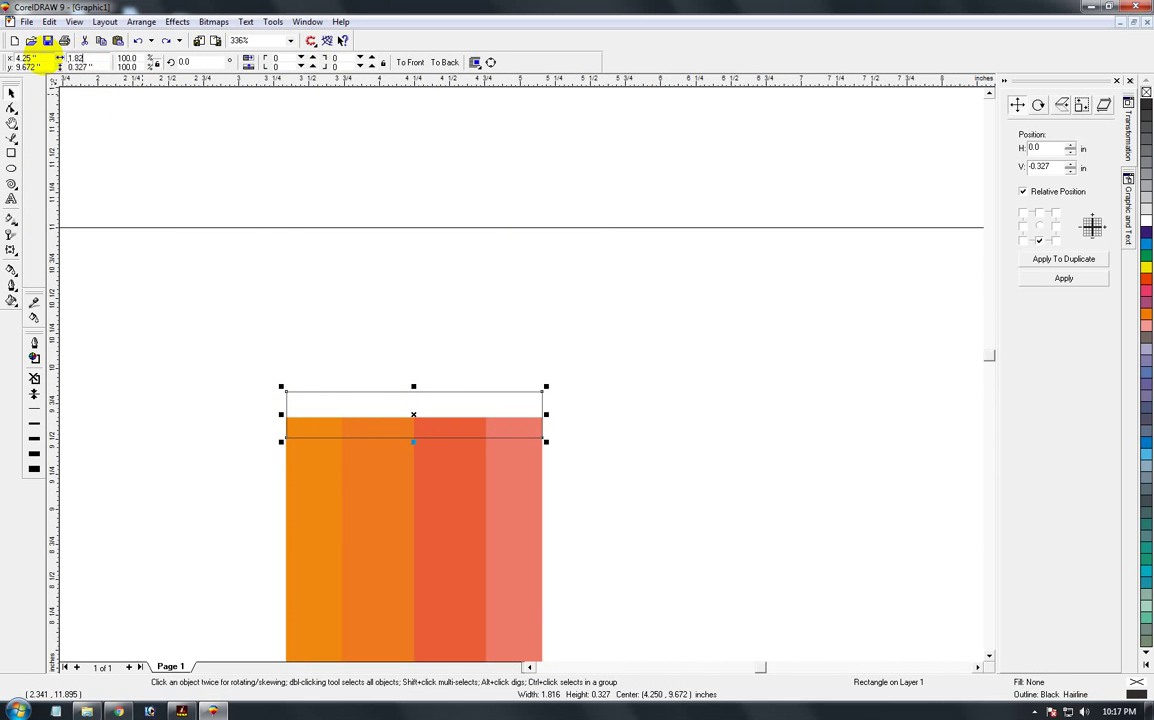
{"action": "left_click", "coordinate": [395, 470]}
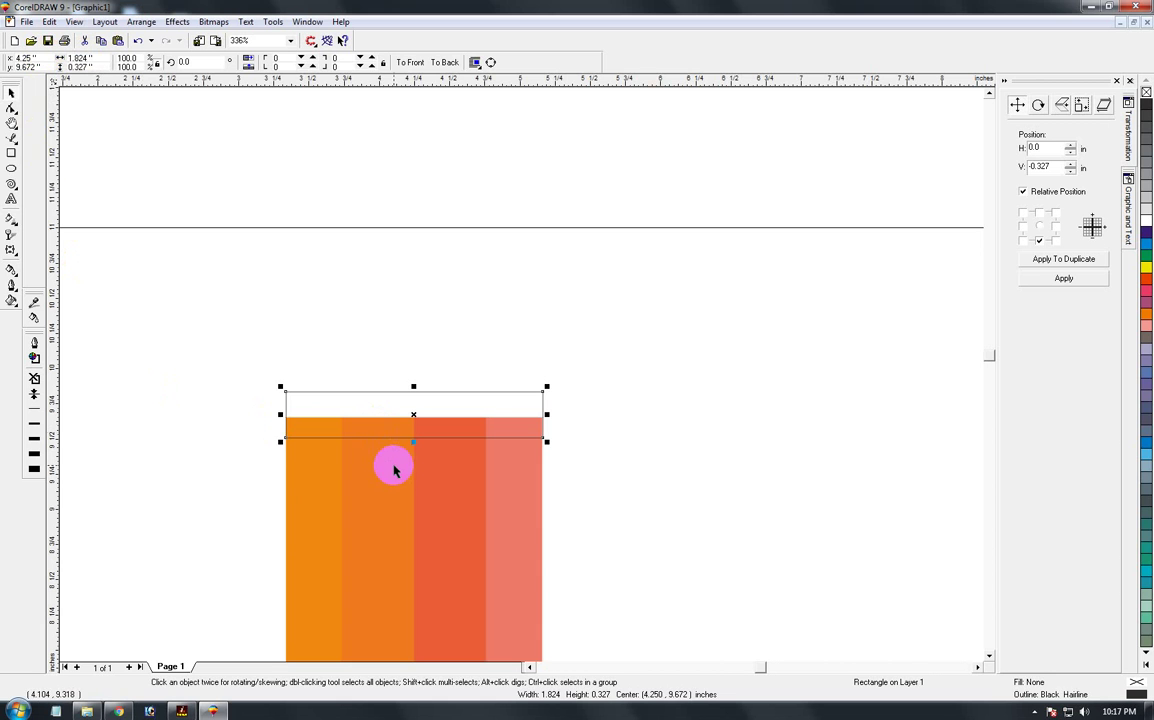
{"action": "left_click", "coordinate": [372, 402]}
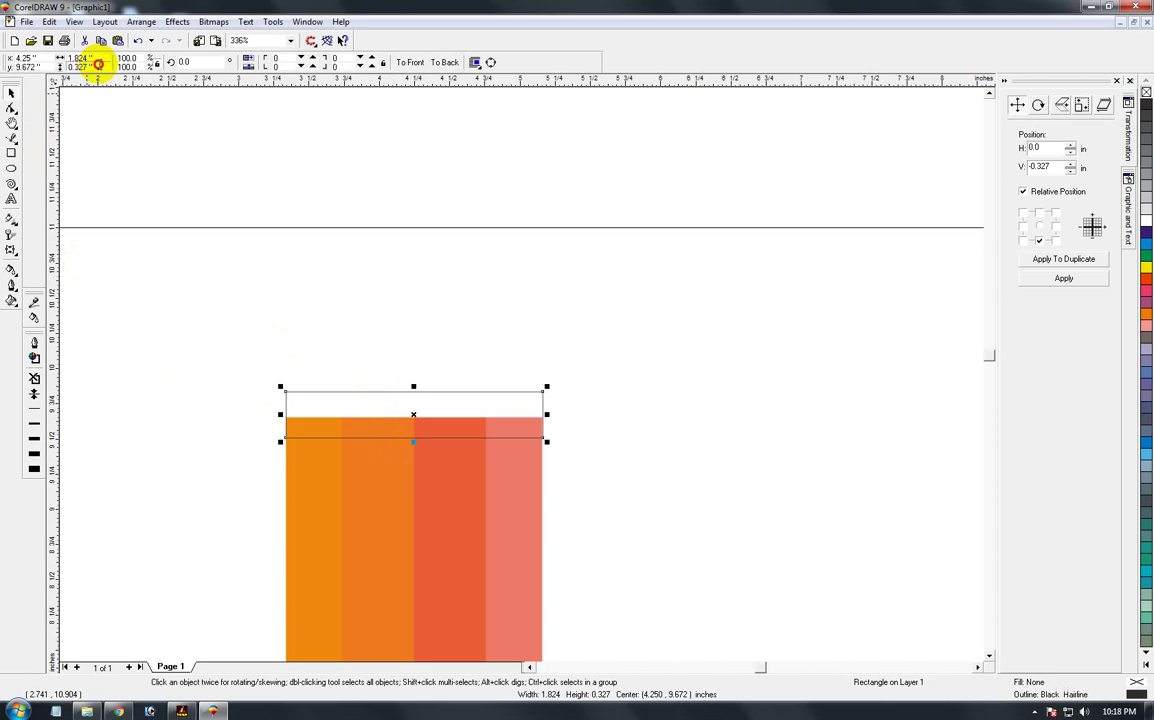
{"action": "left_click_drag", "start_coordinate": [100, 65], "coordinate": [47, 65]}
{"action": "key", "text": "Return"}
{"action": "key", "text": "ctrl+z"}
{"action": "left_click", "coordinate": [427, 484], "text": "shift"}
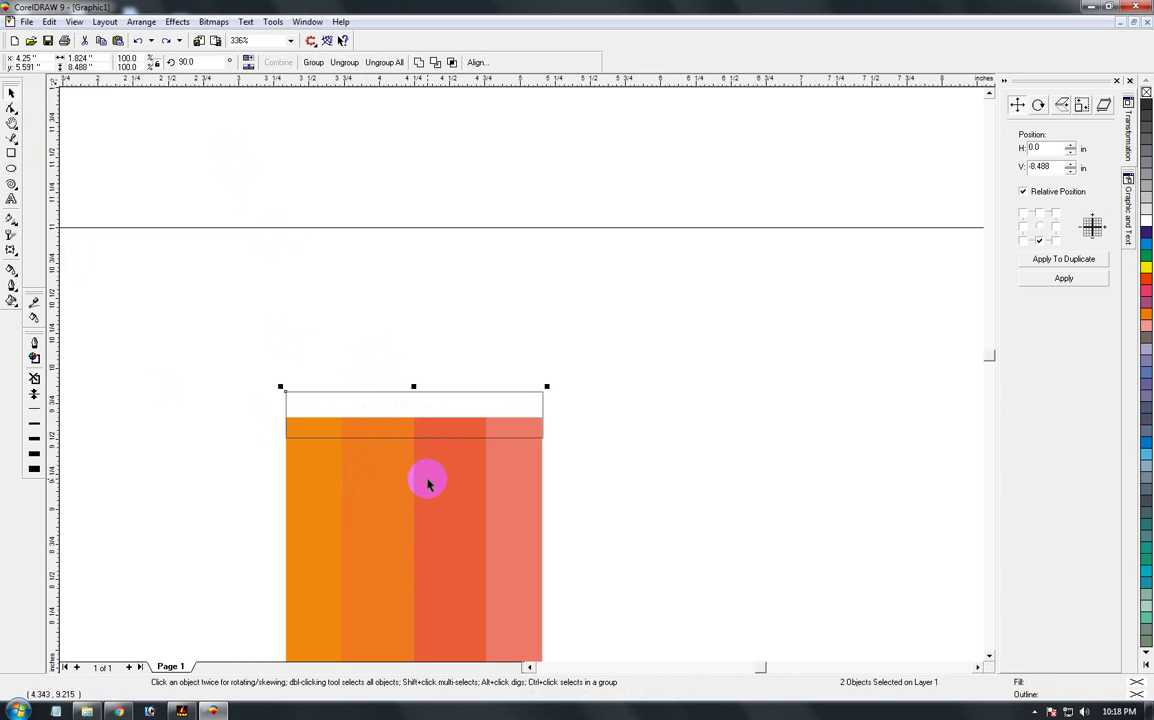
{"action": "left_click", "coordinate": [700, 352]}
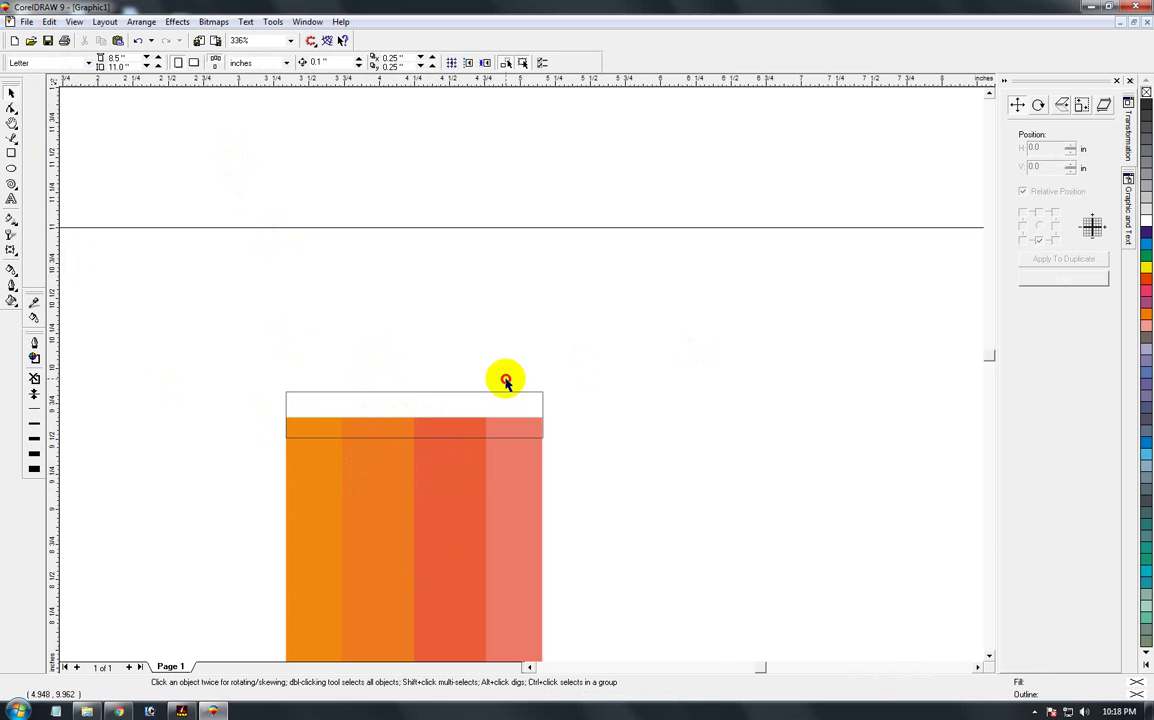
Step: Align the new rectangle with the pencil's top edge and move it up 0.327 inches so it sits directly on the body's end
{"action": "left_click", "coordinate": [500, 405]}
{"action": "left_click", "coordinate": [451, 500], "text": "shift"}
{"action": "key", "text": "t"}
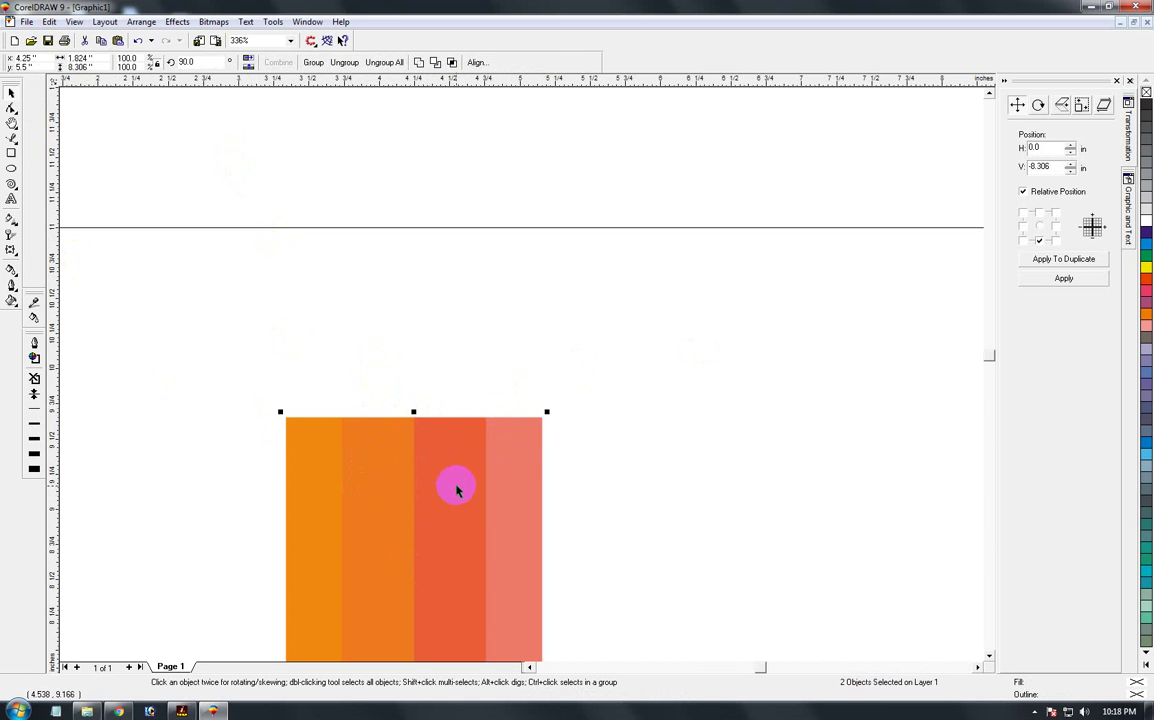
{"action": "left_click_drag", "start_coordinate": [243, 391], "coordinate": [675, 528]}
{"action": "left_click", "coordinate": [1039, 212]}
{"action": "left_click", "coordinate": [1063, 278]}
{"action": "left_click", "coordinate": [609, 392]}
{"action": "left_click", "coordinate": [501, 412]}
{"action": "left_click", "coordinate": [505, 455]}
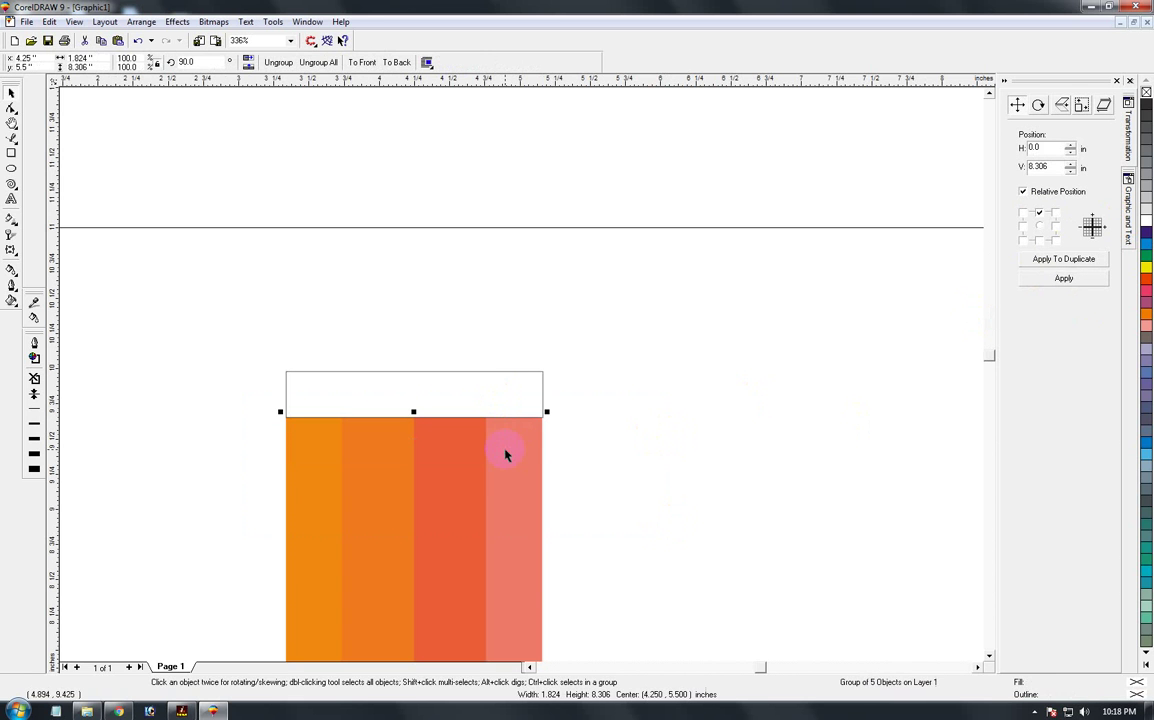
{"action": "left_click", "coordinate": [484, 397]}
{"action": "left_click", "coordinate": [443, 496]}
{"action": "left_click", "coordinate": [482, 383]}
{"action": "left_click", "coordinate": [651, 389]}
{"action": "left_click", "coordinate": [492, 392]}
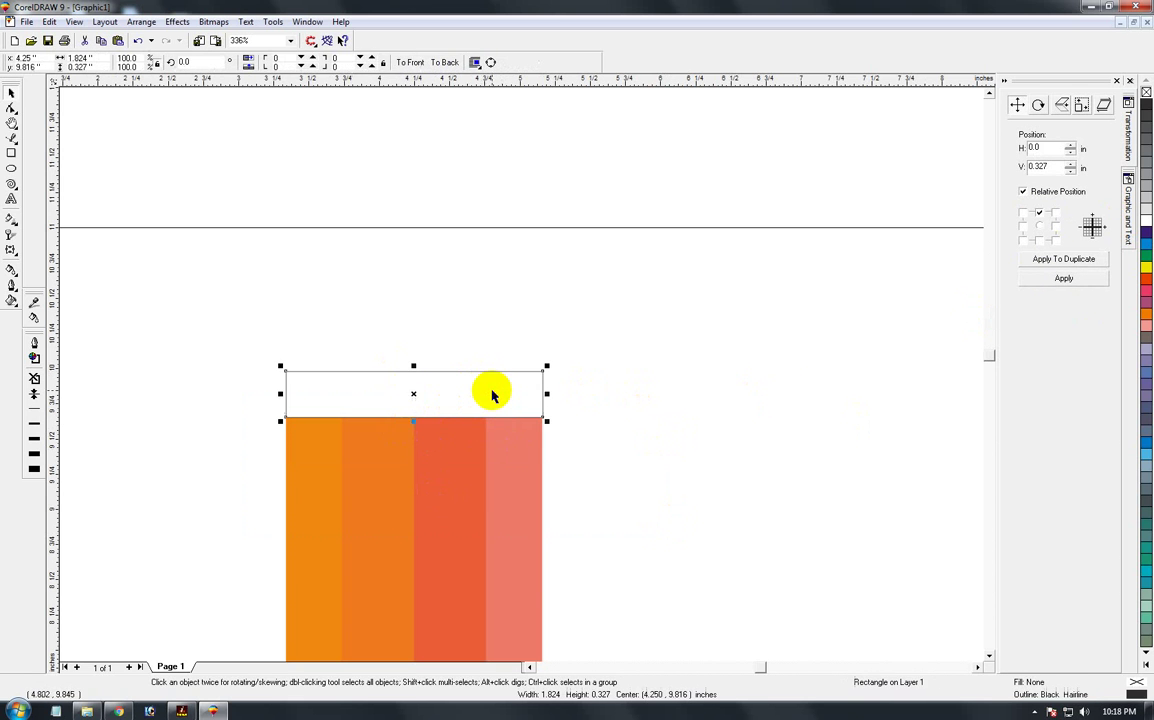
Step: Fill the rectangle at the pencil's blunt end with black
{"action": "left_click", "coordinate": [1146, 108]}
{"action": "left_click", "coordinate": [624, 503]}
{"action": "key", "text": "F3"}
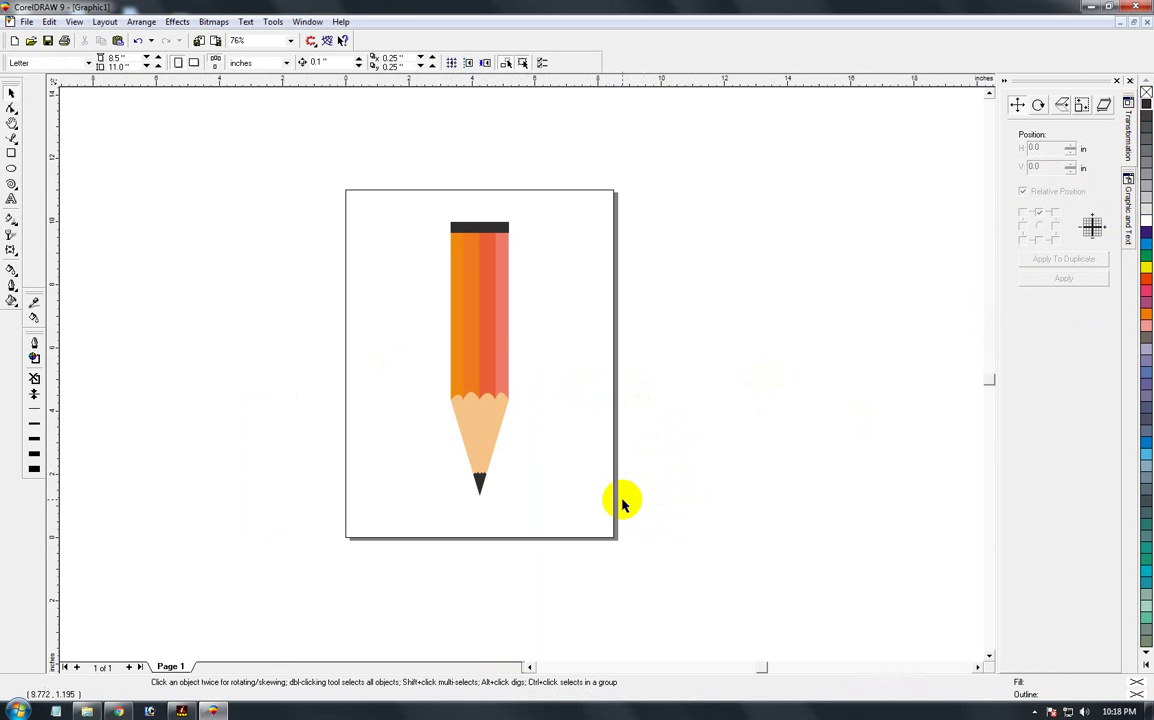
{"action": "key", "text": "F2"}
{"action": "left_click_drag", "start_coordinate": [397, 198], "coordinate": [587, 286]}
{"action": "key", "text": "F2"}
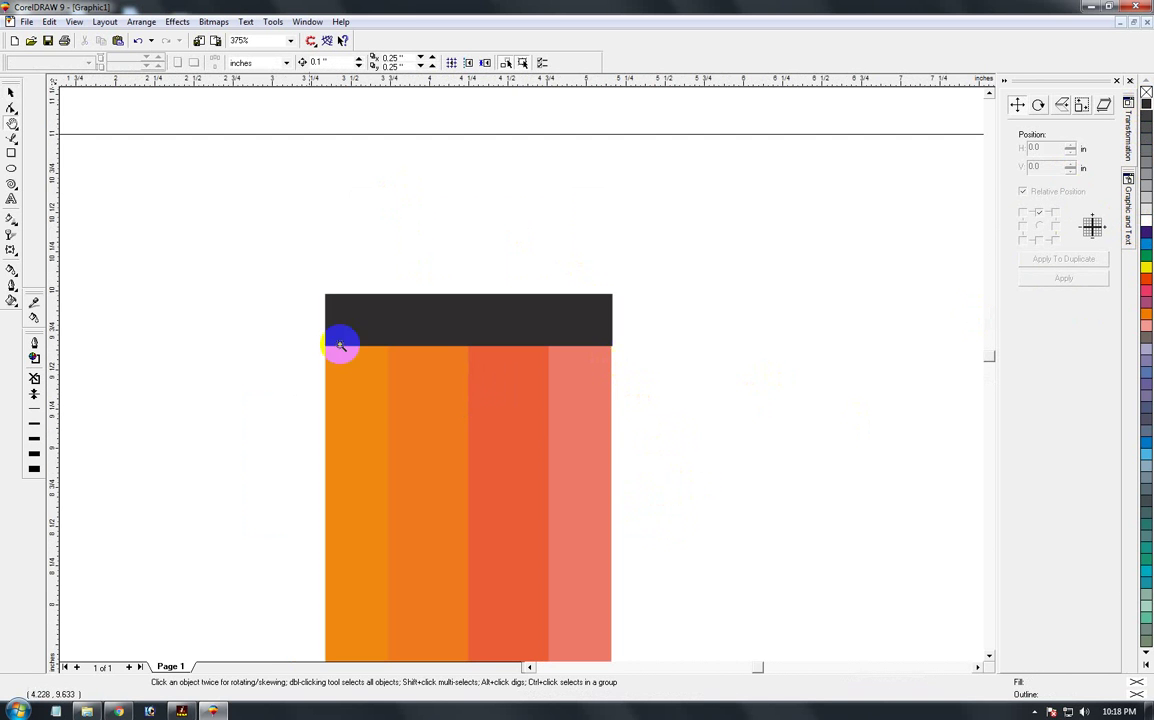
Step: Duplicate the black band 0.327 inches upward and remove the duplicate's fill
{"action": "left_click", "coordinate": [11, 154]}
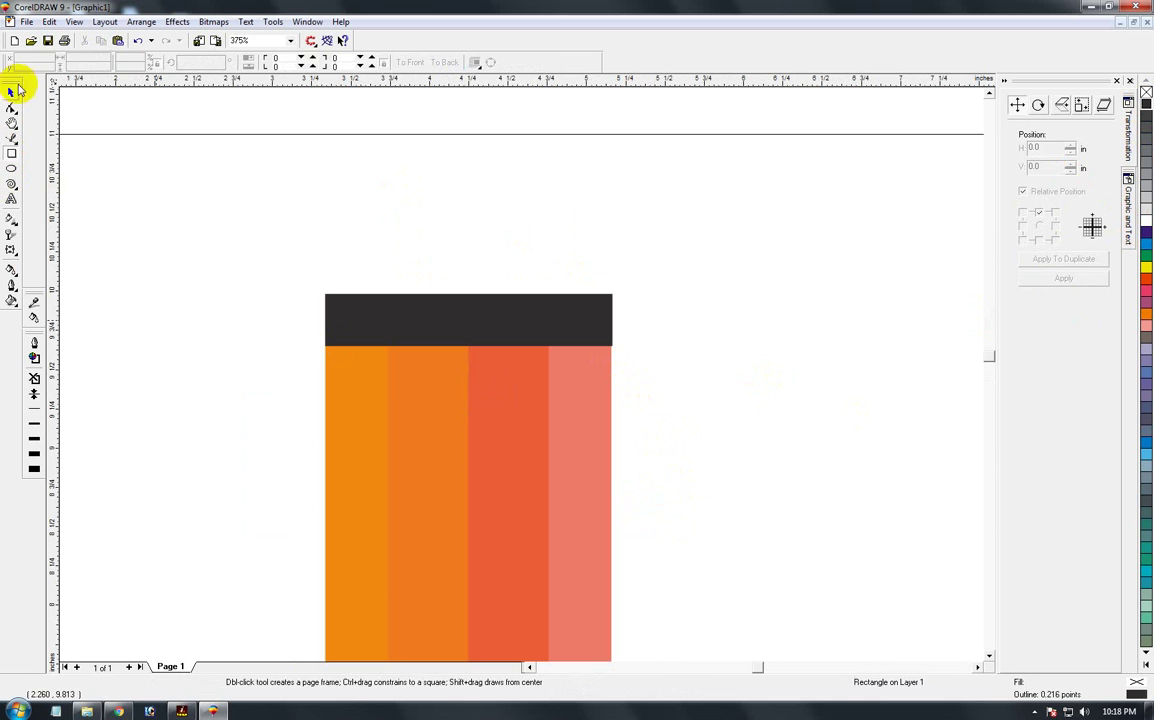
{"action": "left_click", "coordinate": [11, 93]}
{"action": "left_click", "coordinate": [464, 321]}
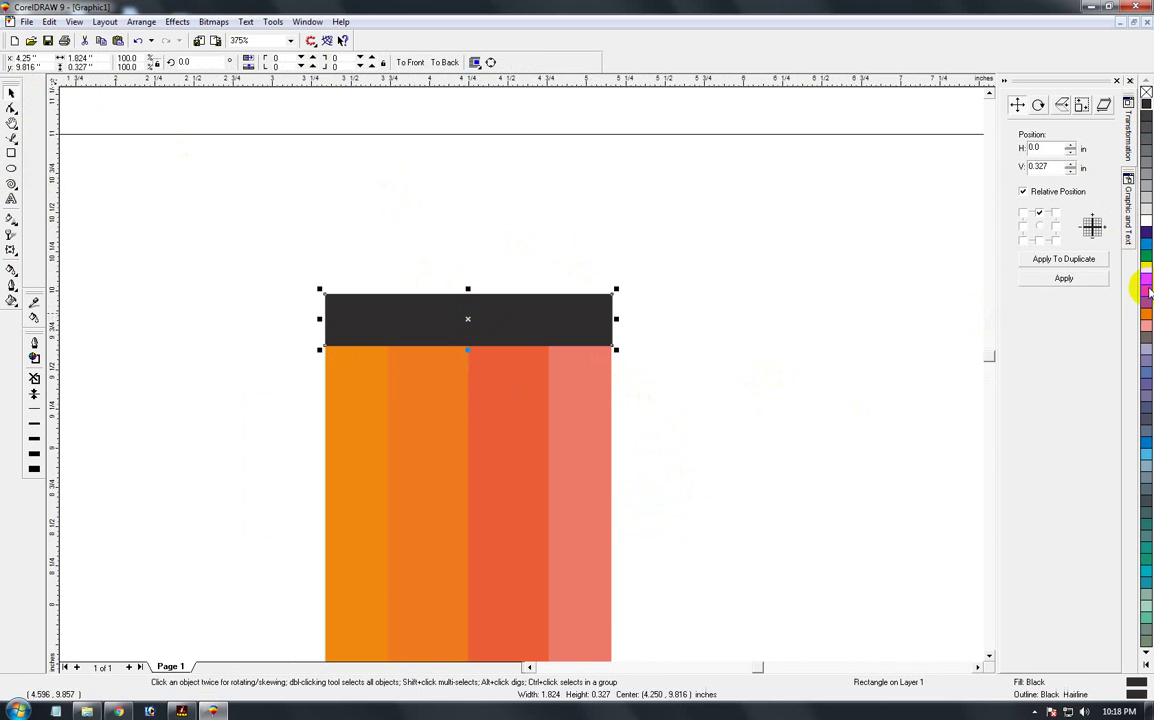
{"action": "left_click", "coordinate": [1063, 260]}
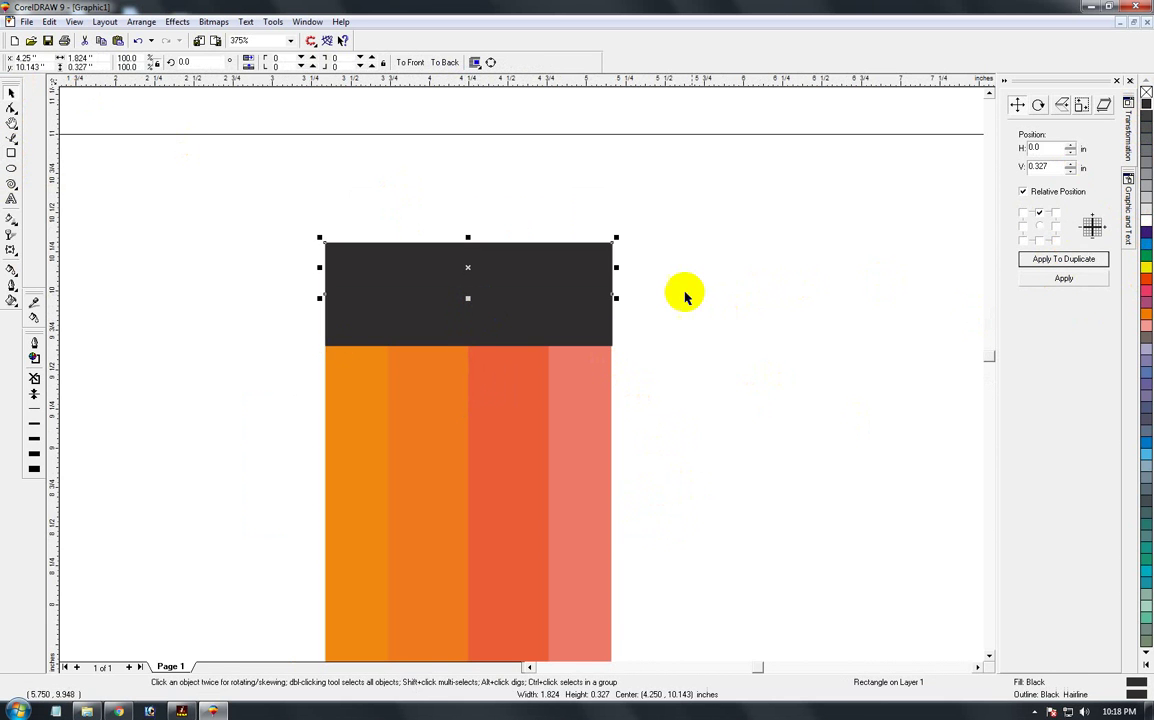
{"action": "key", "text": "shift+F9"}
{"action": "key", "text": "shift+F9"}
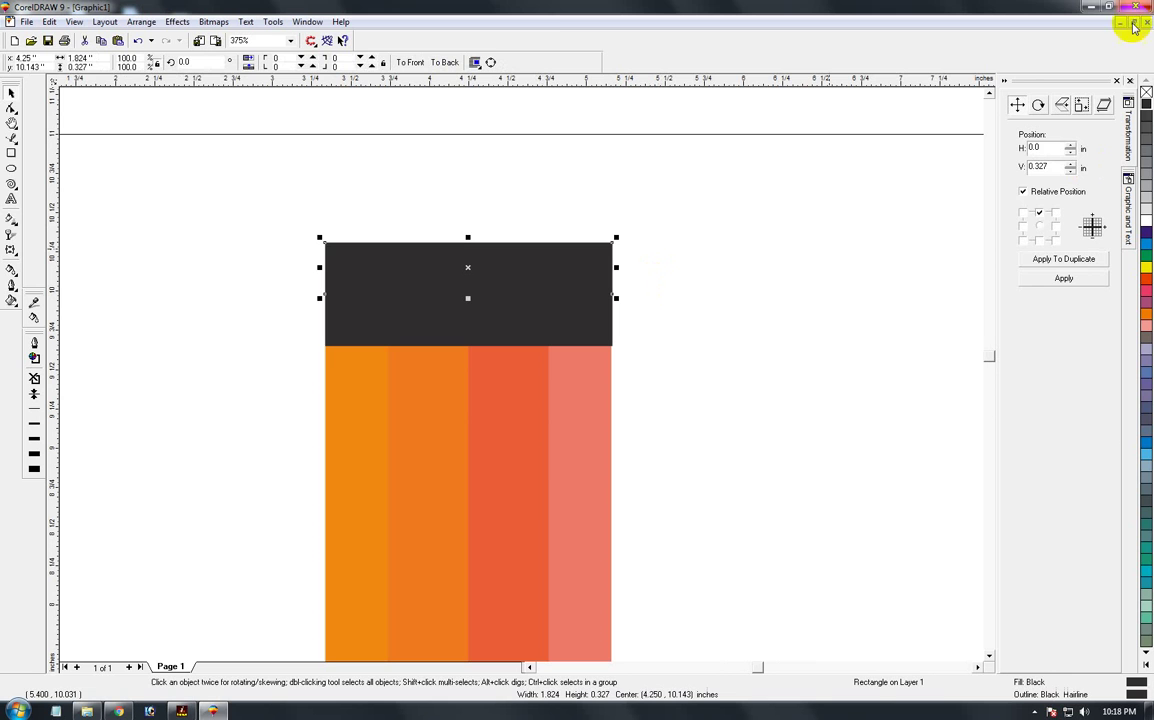
{"action": "left_click", "coordinate": [1145, 92]}
{"action": "left_click", "coordinate": [627, 283]}
{"action": "left_click", "coordinate": [450, 245]}
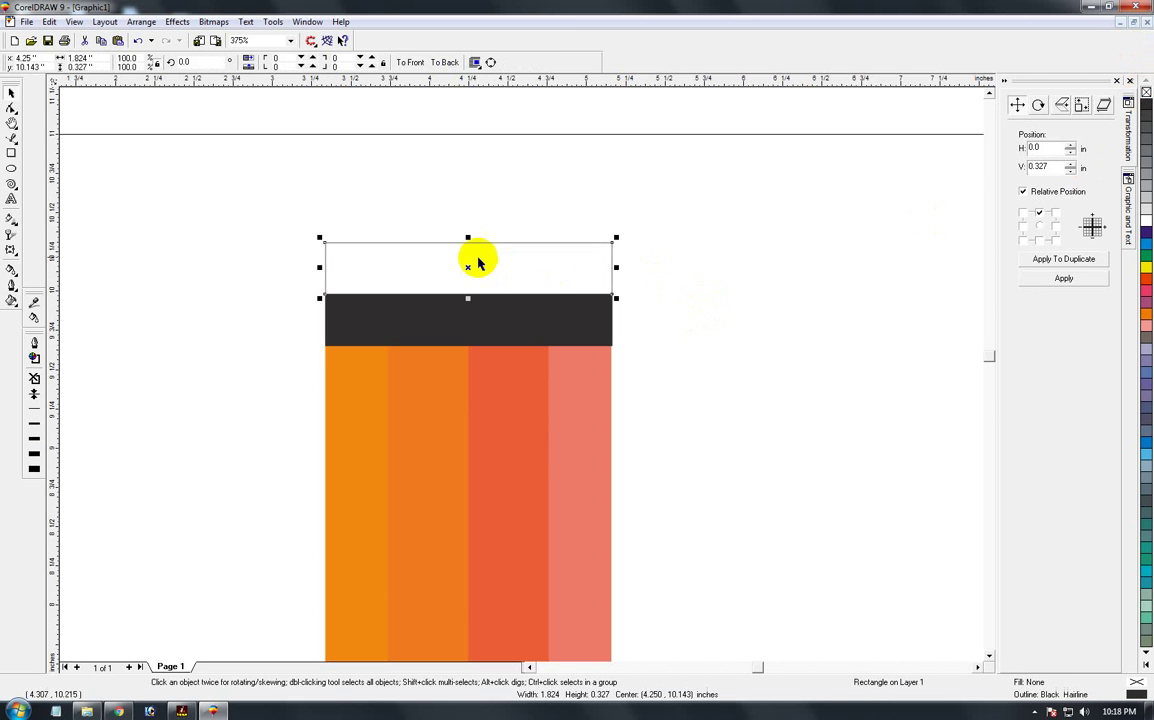
Step: Stretch the unfilled rectangle upward to a height of about 0.78 inches and convert it to curves
{"action": "left_click_drag", "start_coordinate": [468, 238], "coordinate": [457, 168]}
{"action": "left_click_drag", "start_coordinate": [287, 58], "coordinate": [250, 59]}
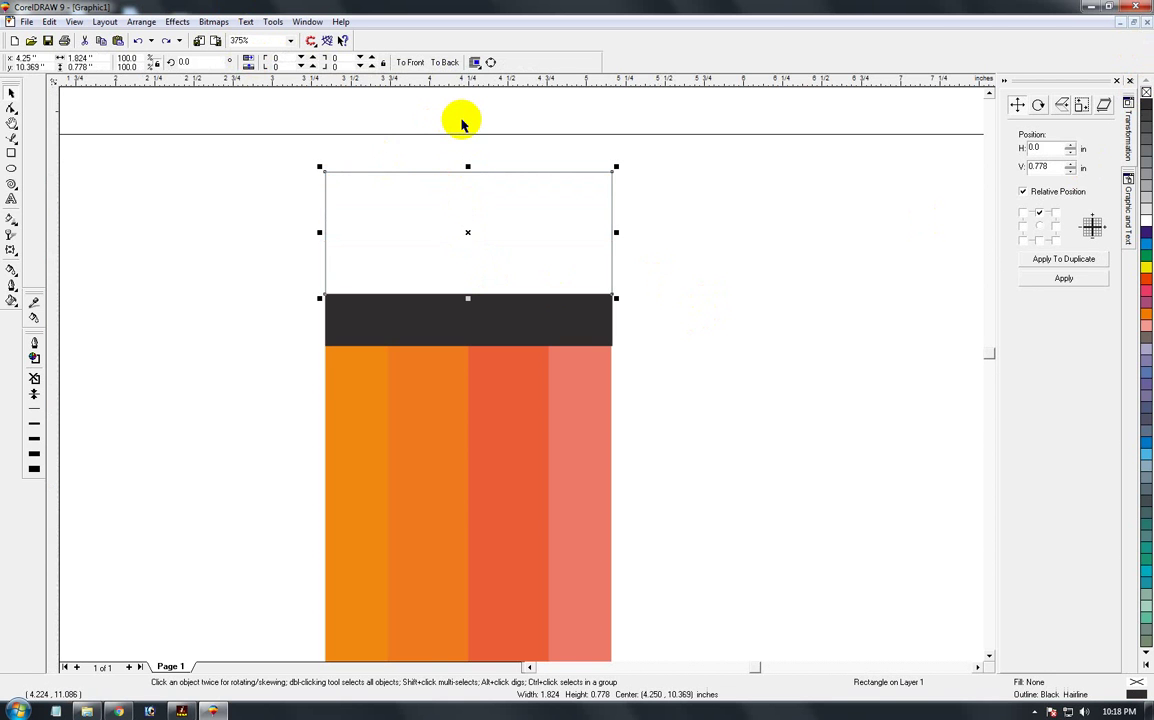
{"action": "scroll", "coordinate": [474, 178], "scroll_direction": "up", "scroll_amount": 2}
{"action": "key", "text": "ctrl+q"}
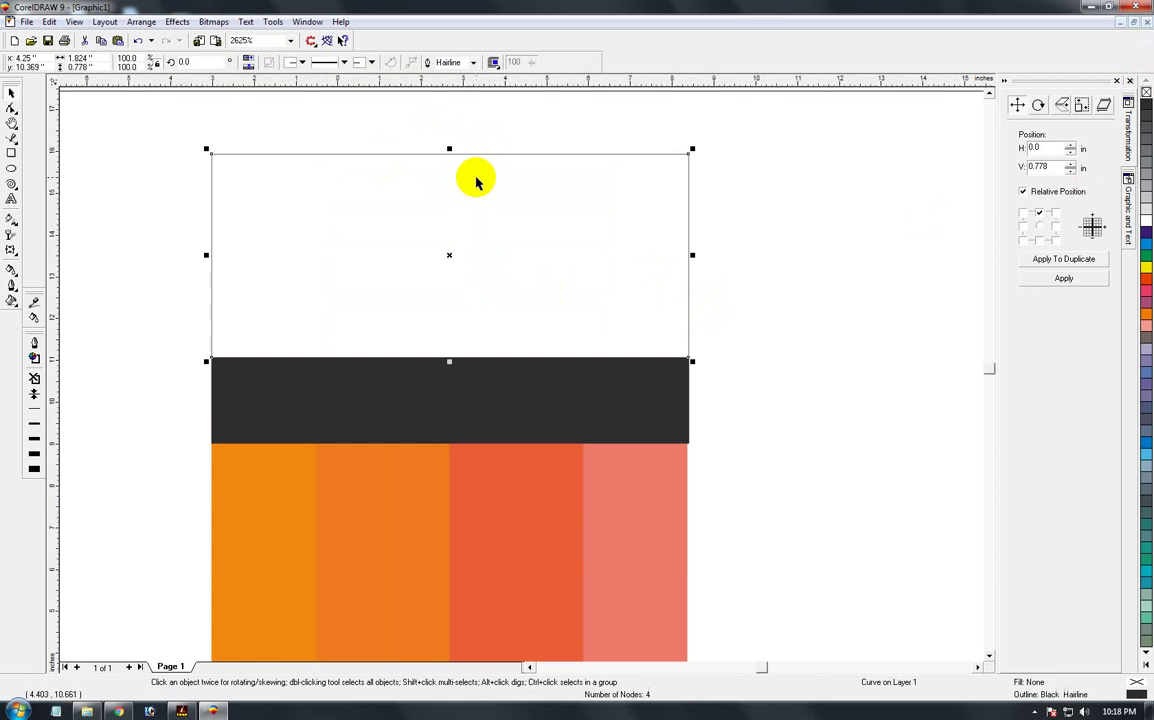
Step: Convert the top edge of the unfilled shape to a curve and bow it upward into a dome by about 0.35 inches
{"action": "key", "text": "F10"}
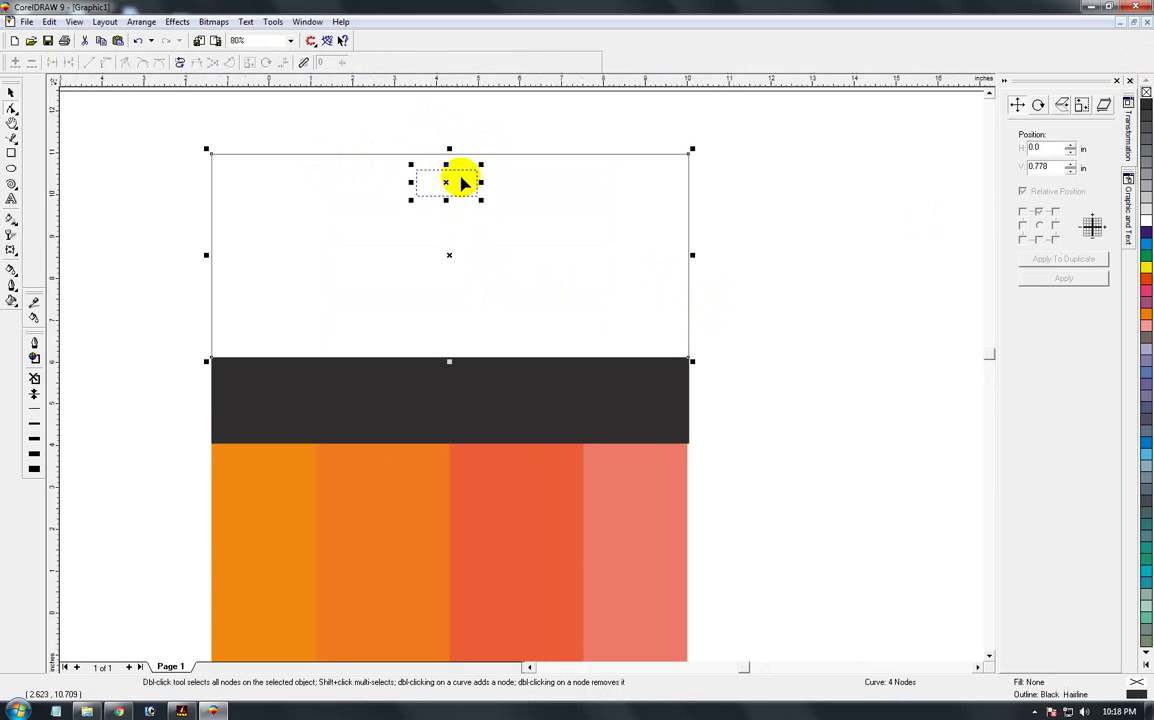
{"action": "scroll", "coordinate": [434, 165], "scroll_direction": "down", "scroll_amount": 2}
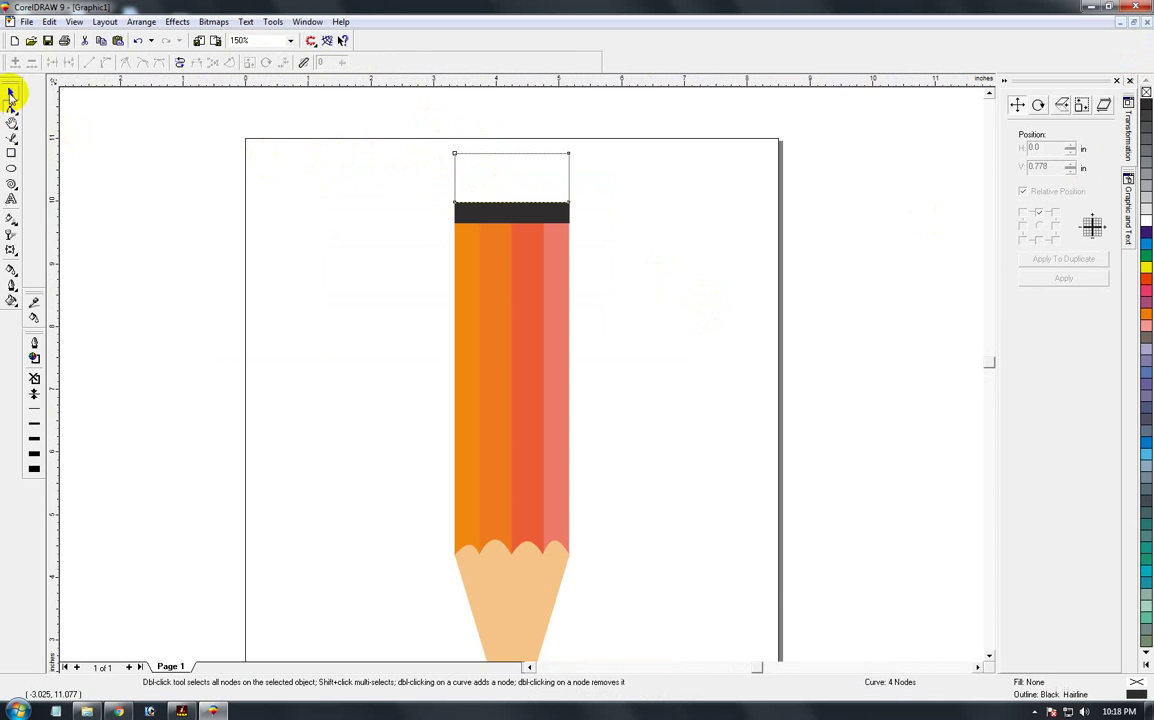
{"action": "left_click", "coordinate": [11, 93]}
{"action": "mouse_move", "coordinate": [607, 213]}
{"action": "left_mouse_down"}
{"action": "mouse_move", "coordinate": [533, 224]}
{"action": "mouse_move", "coordinate": [420, 138]}
{"action": "left_mouse_up"}
{"action": "left_click", "coordinate": [11, 93]}
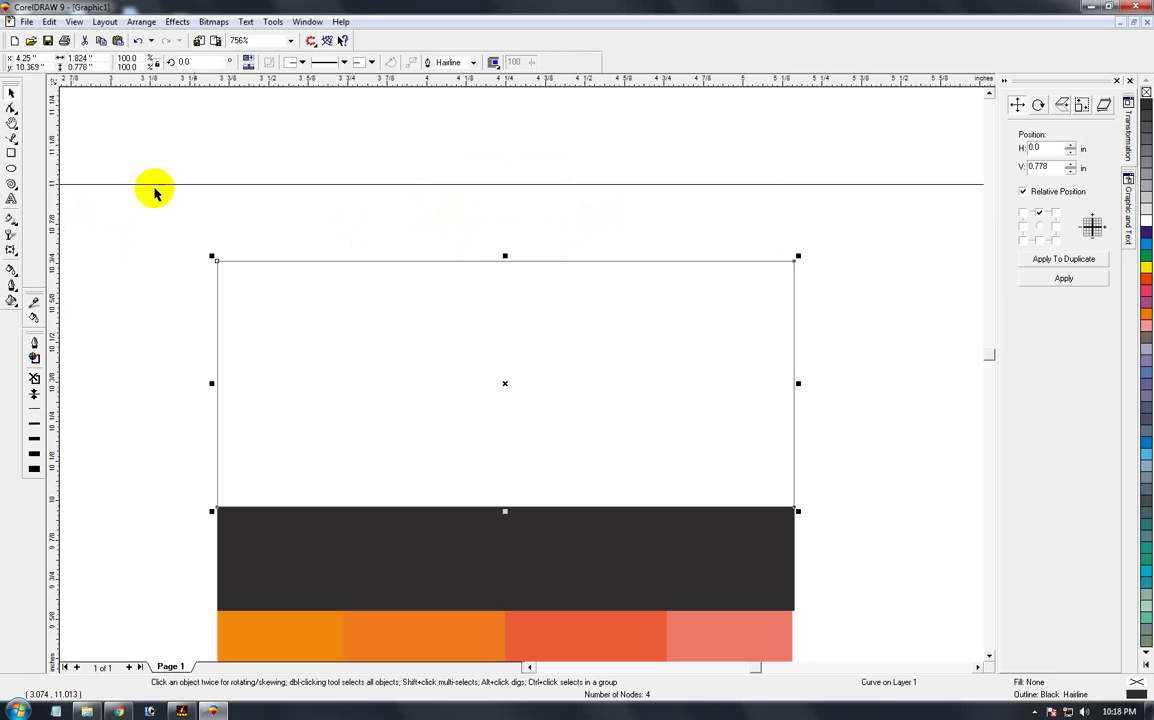
{"action": "key", "text": "F10"}
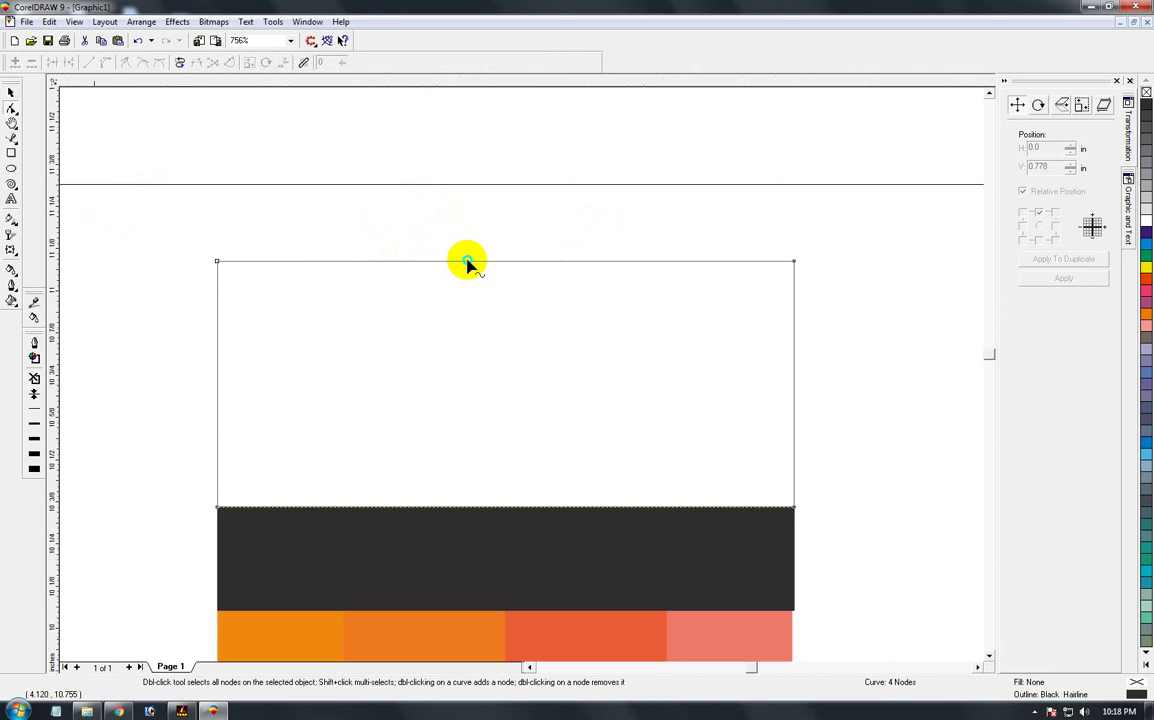
{"action": "right_click", "coordinate": [467, 263]}
{"action": "right_click", "coordinate": [456, 259]}
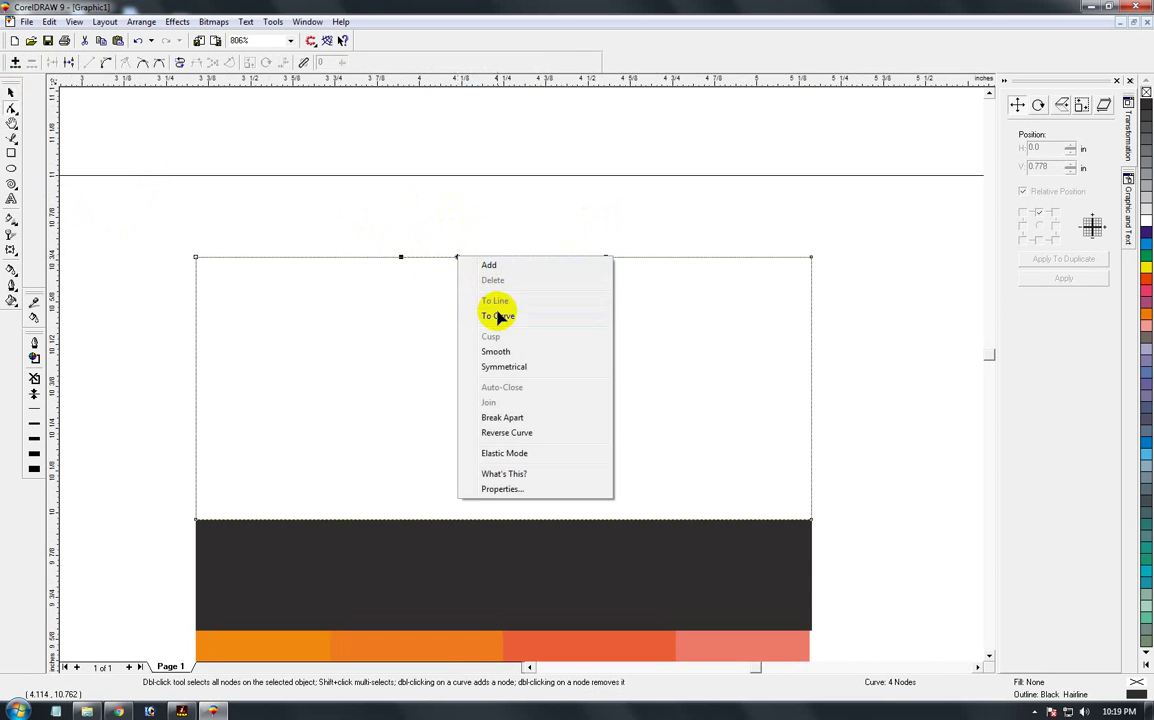
{"action": "left_click", "coordinate": [497, 268]}
{"action": "left_click_drag", "start_coordinate": [507, 259], "coordinate": [502, 137]}
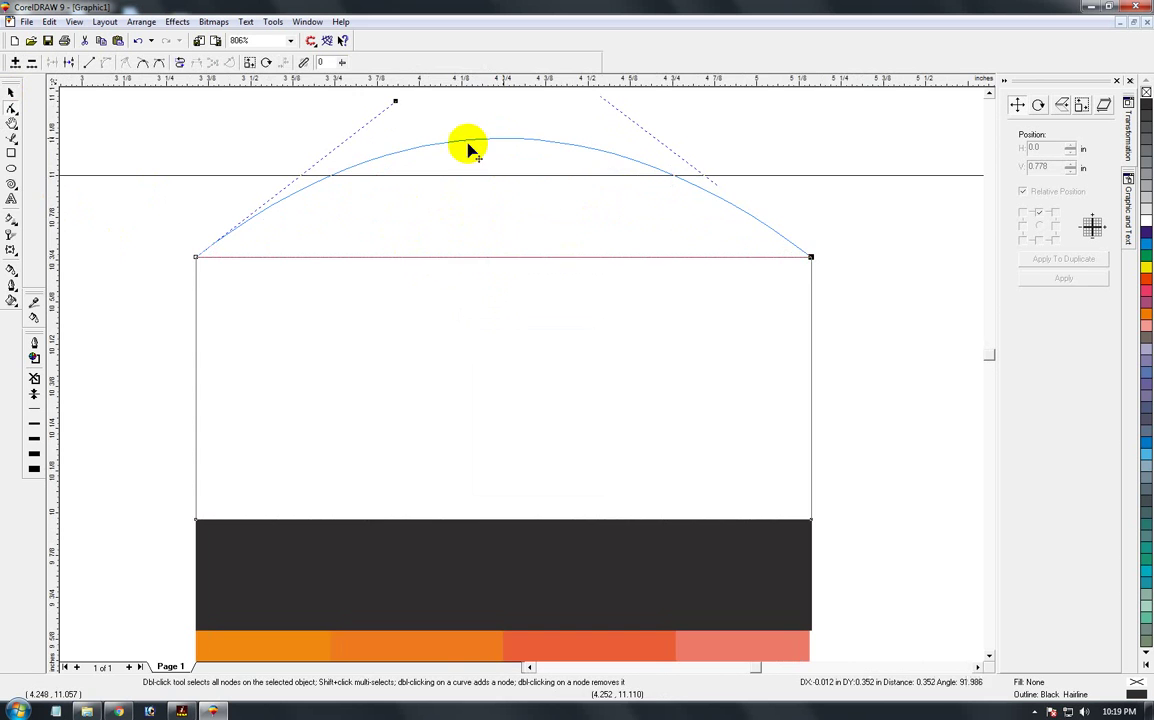
{"action": "scroll", "coordinate": [191, 257], "scroll_direction": "down", "scroll_amount": 2}
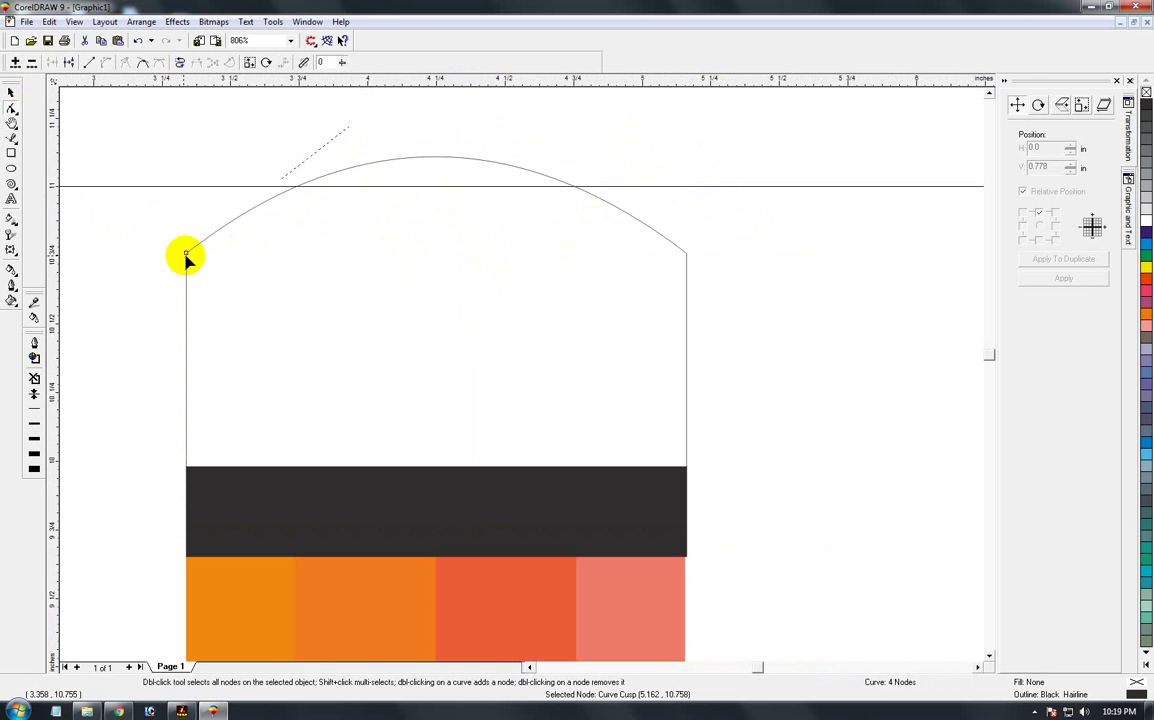
Step: Move both upper corner nodes of the domed shape inward by about 0.18 inches so its sides taper evenly
{"action": "scroll", "coordinate": [186, 253], "scroll_direction": "up", "scroll_amount": 2}
{"action": "left_click_drag", "start_coordinate": [186, 253], "coordinate": [212, 263]}
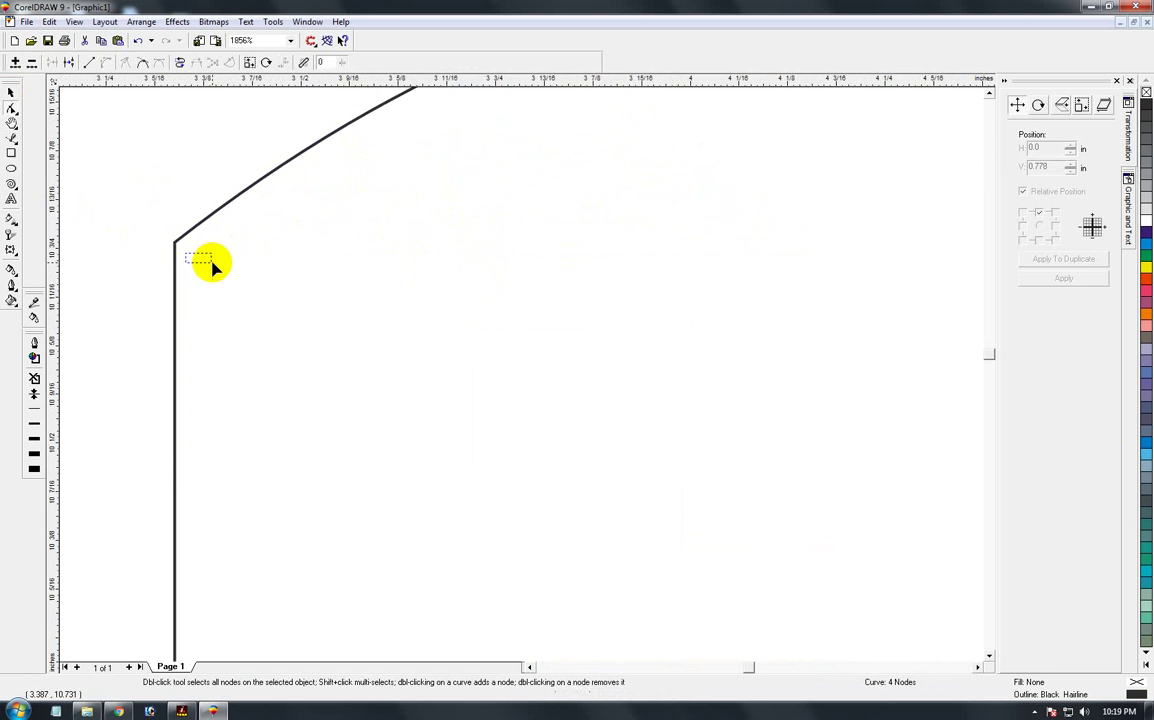
{"action": "key", "text": "F3"}
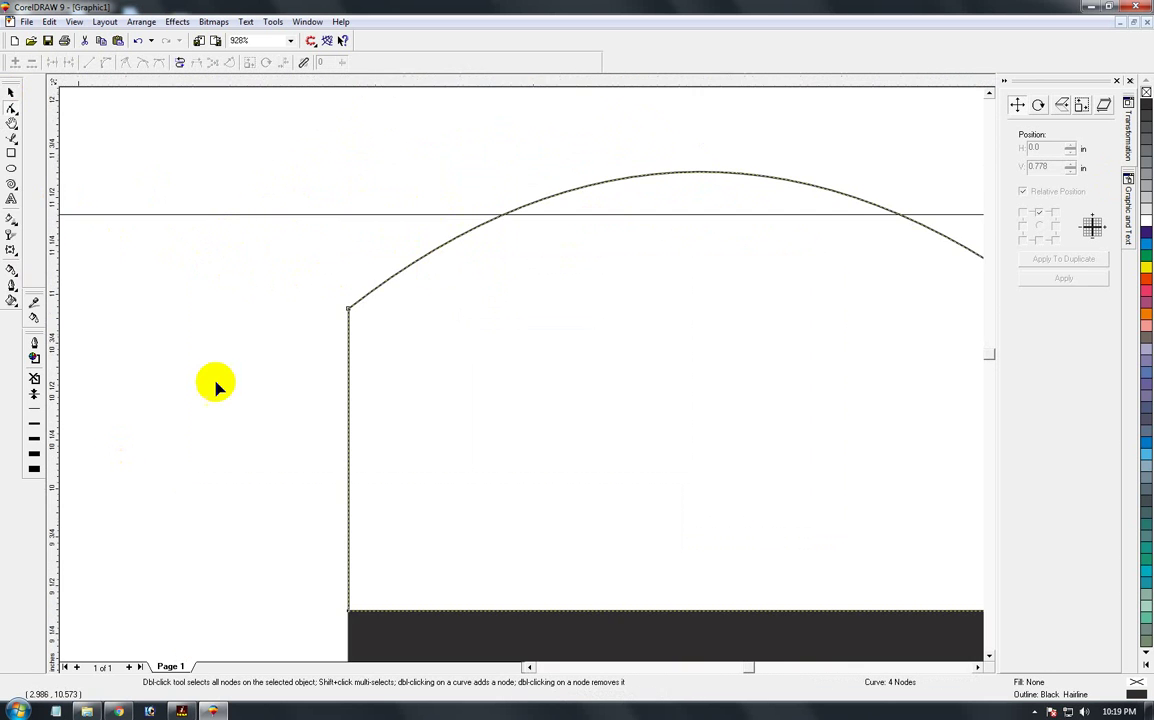
{"action": "key", "text": "F3"}
{"action": "left_click_drag", "start_coordinate": [435, 342], "coordinate": [470, 343]}
{"action": "left_click", "coordinate": [789, 343]}
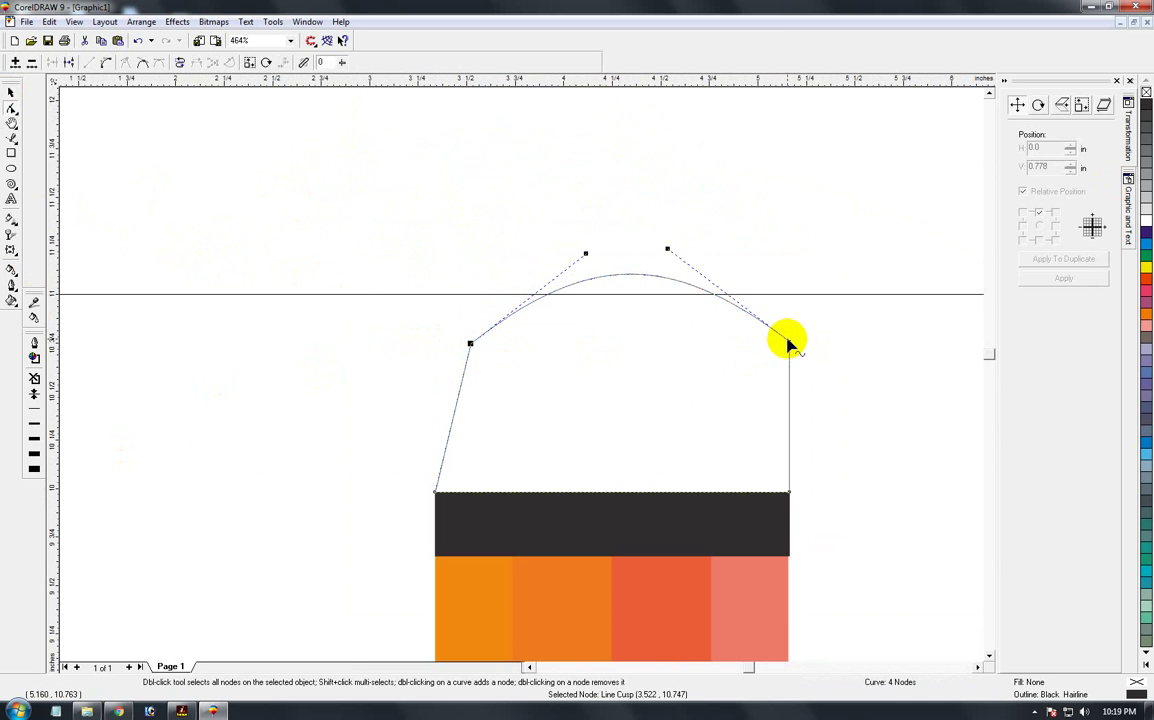
{"action": "left_click_drag", "start_coordinate": [802, 327], "coordinate": [760, 370]}
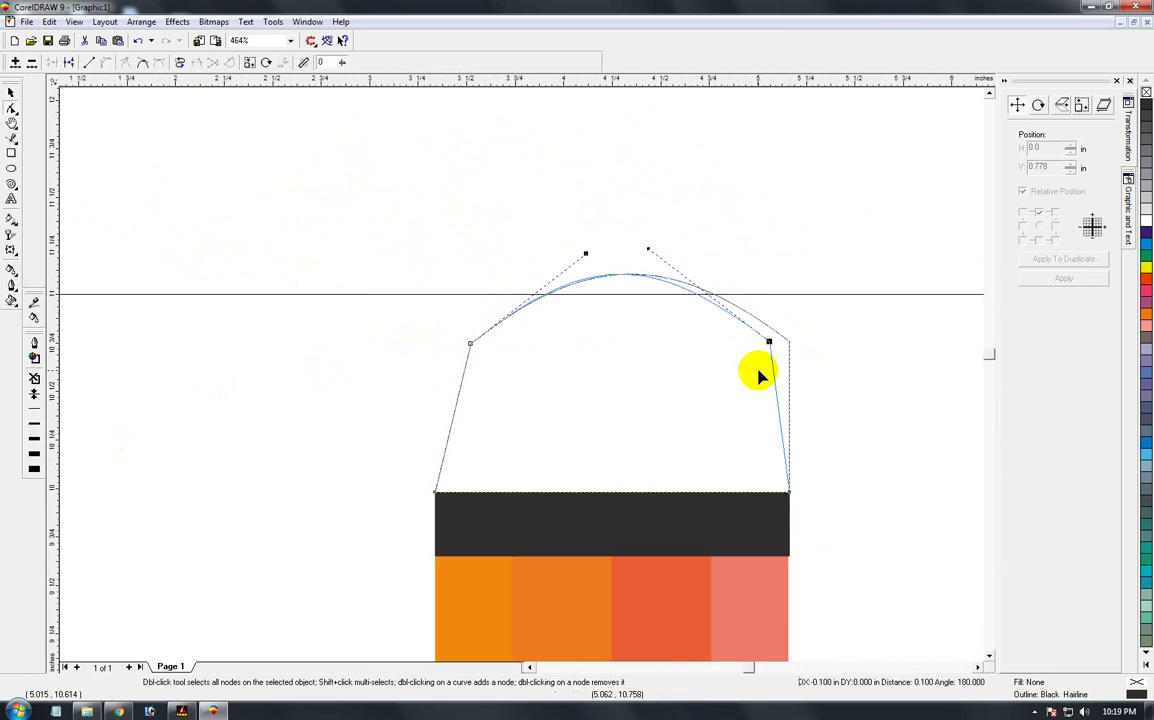
{"action": "left_click", "coordinate": [12, 96]}
Step: Apply a custom radial fountain fill blending from black to white to the domed eraser shape
{"action": "key", "text": "F3"}
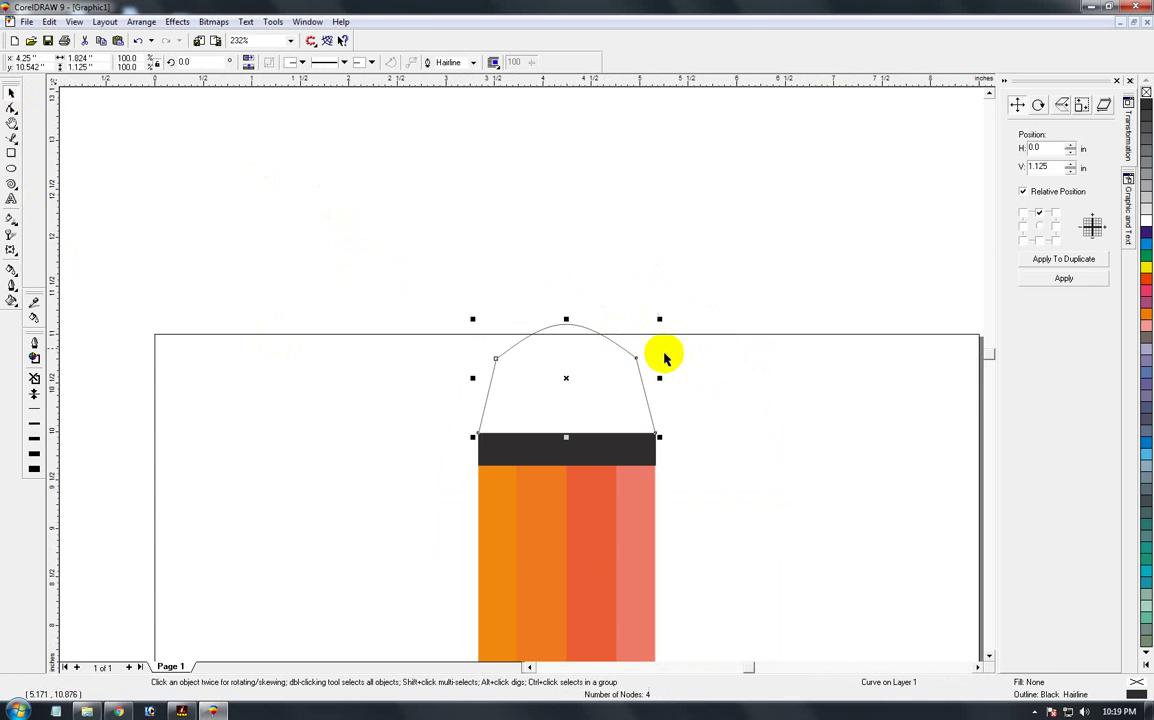
{"action": "key", "text": "F3"}
{"action": "key", "text": "F2"}
{"action": "left_click_drag", "start_coordinate": [444, 313], "coordinate": [685, 465]}
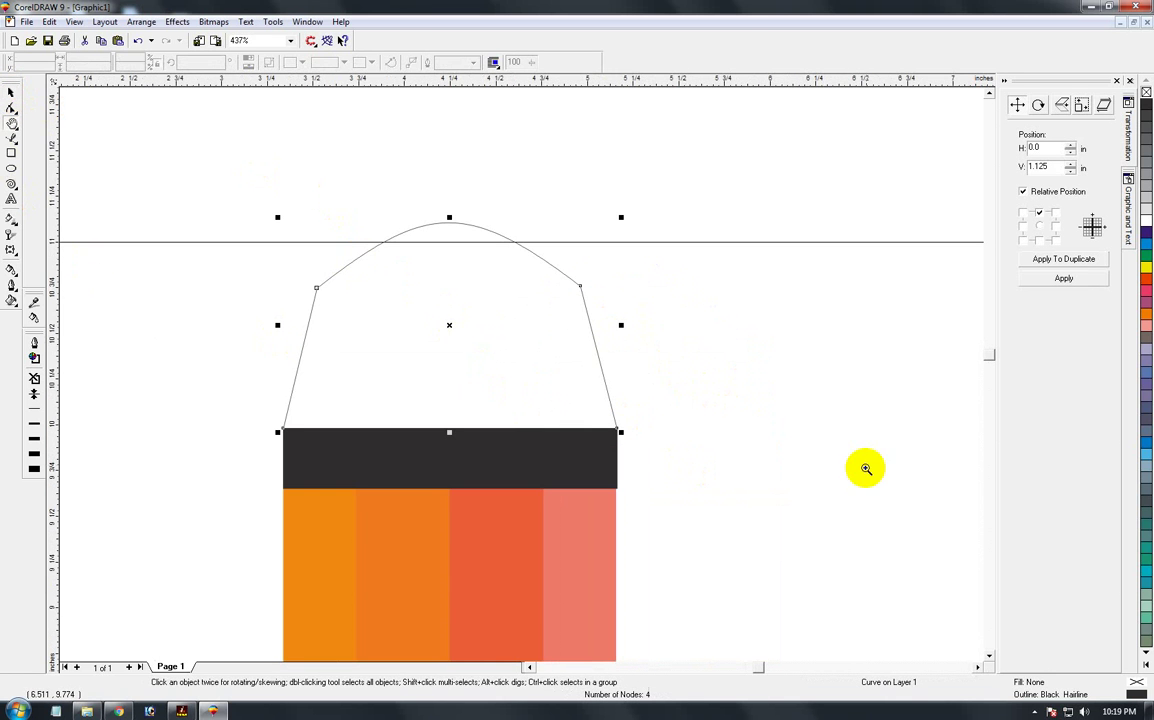
{"action": "key", "text": "F11"}
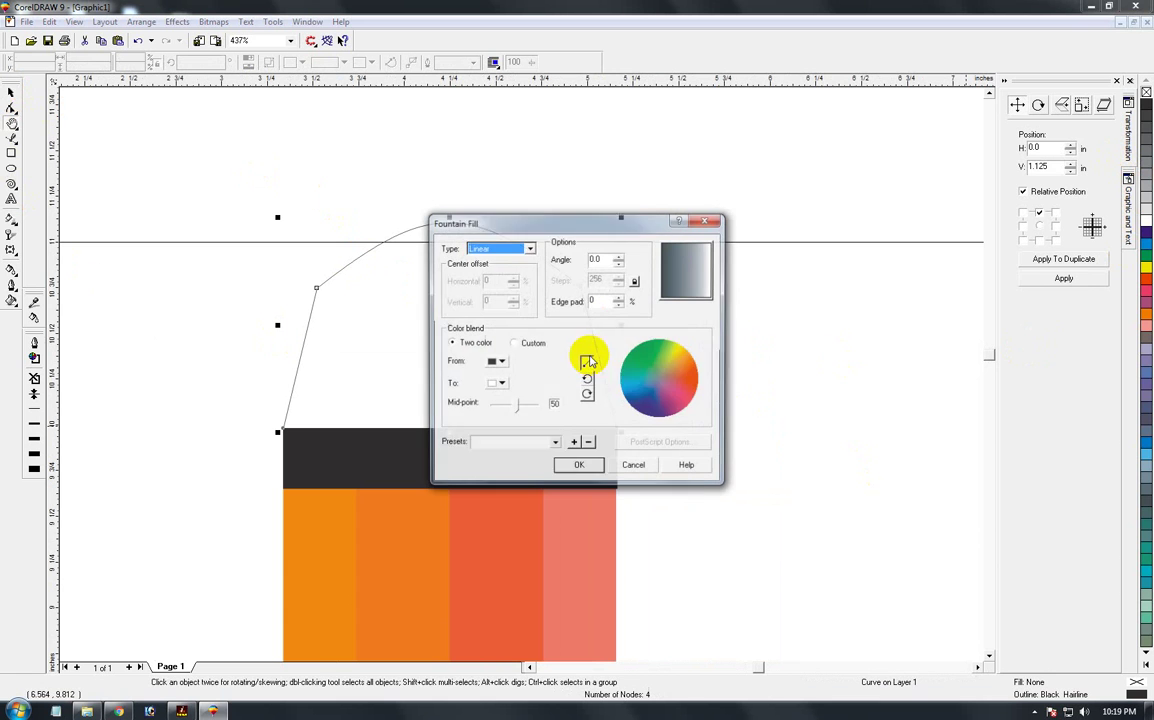
{"action": "left_click", "coordinate": [512, 344]}
{"action": "left_click", "coordinate": [515, 248]}
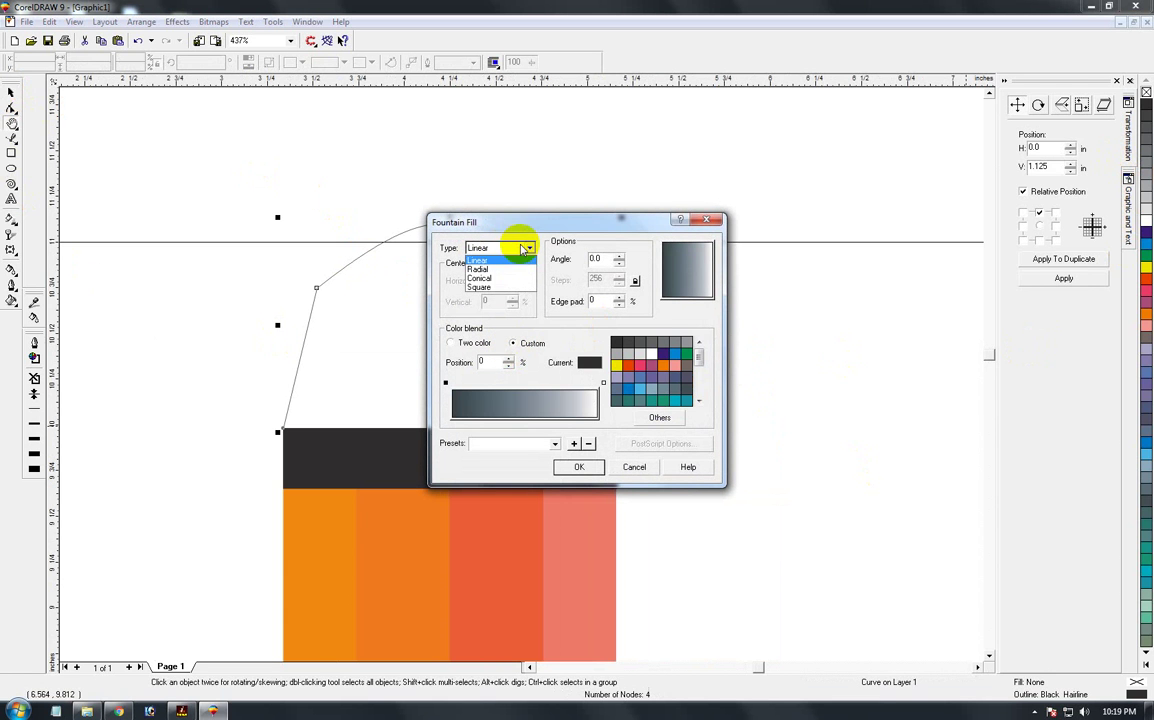
{"action": "left_click", "coordinate": [505, 260]}
{"action": "left_click", "coordinate": [506, 250]}
{"action": "left_click", "coordinate": [497, 271]}
{"action": "left_click", "coordinate": [499, 271]}
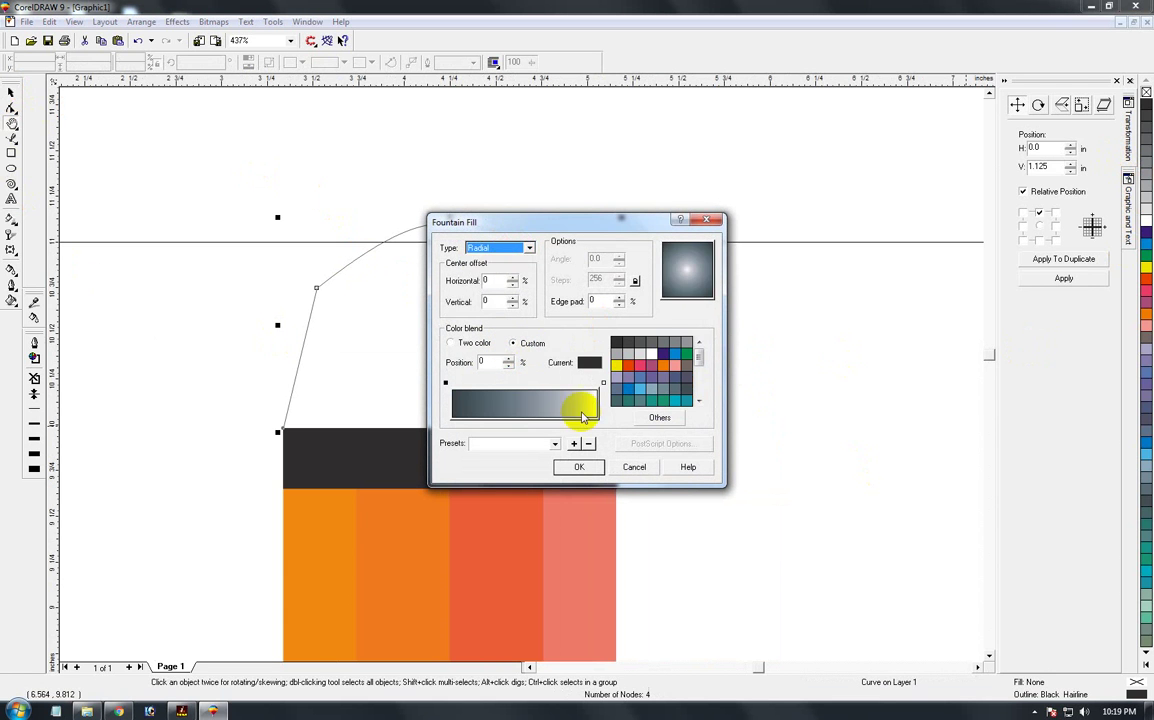
{"action": "left_click", "coordinate": [580, 467]}
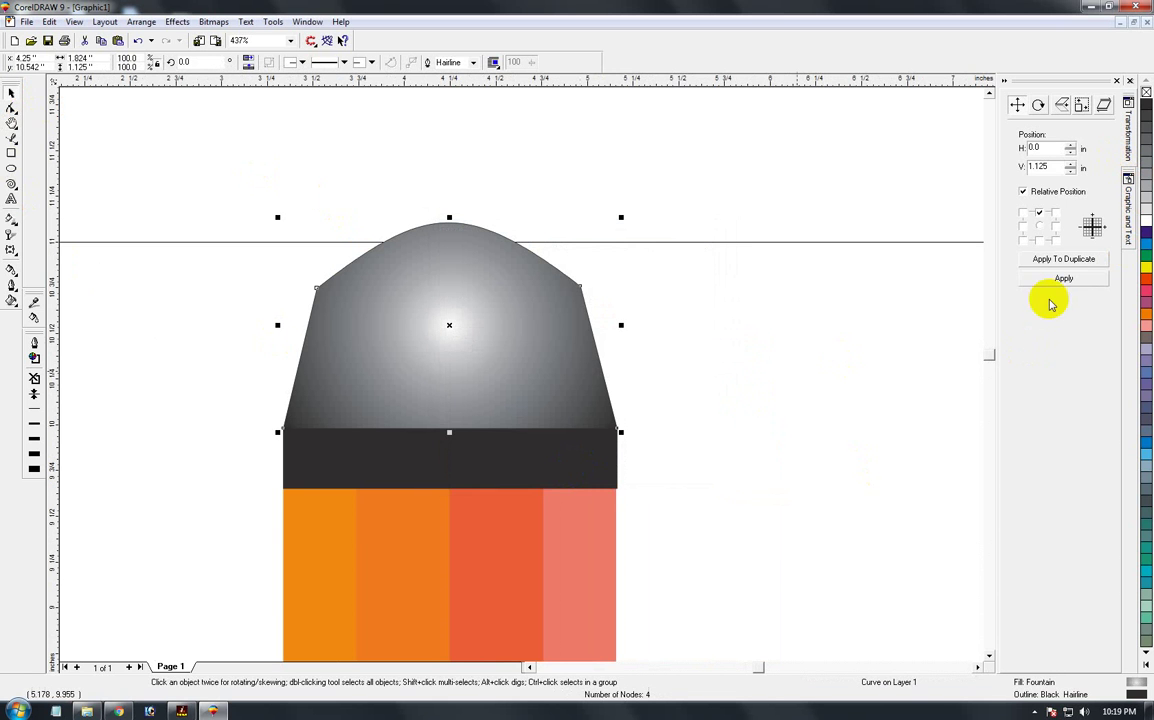
Step: Change the starting colour of the eraser's radial fill to light pink and remove the eraser's outline
{"action": "key", "text": "F11"}
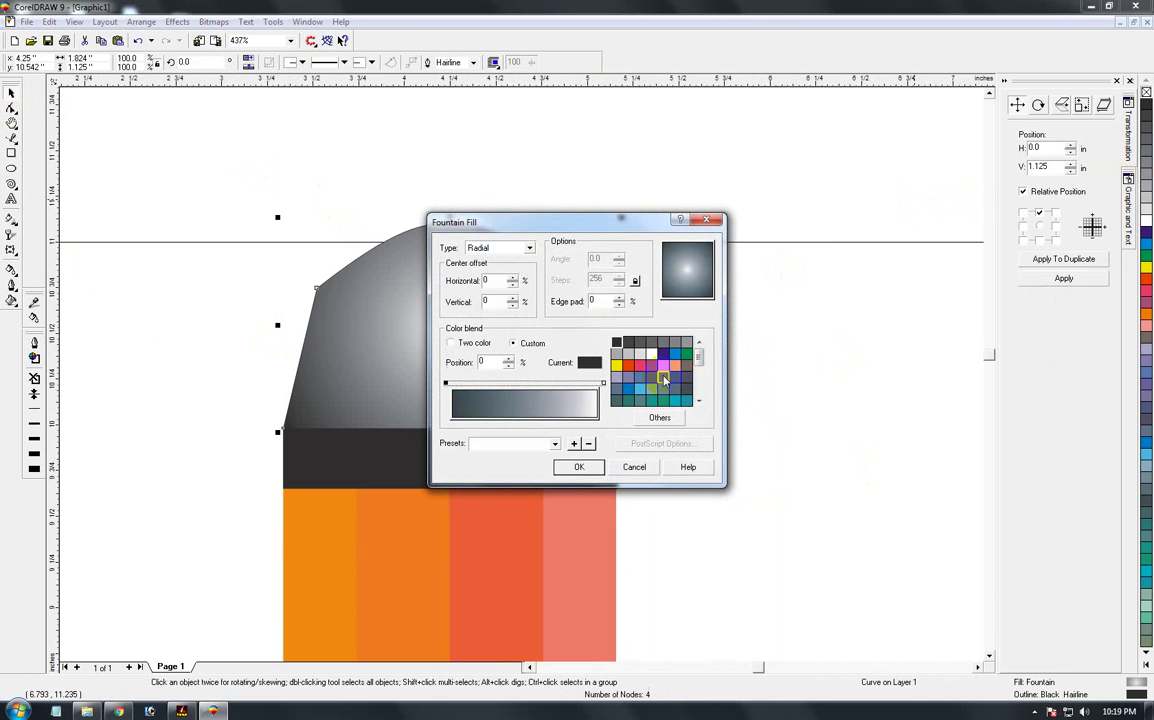
{"action": "left_click", "coordinate": [674, 368]}
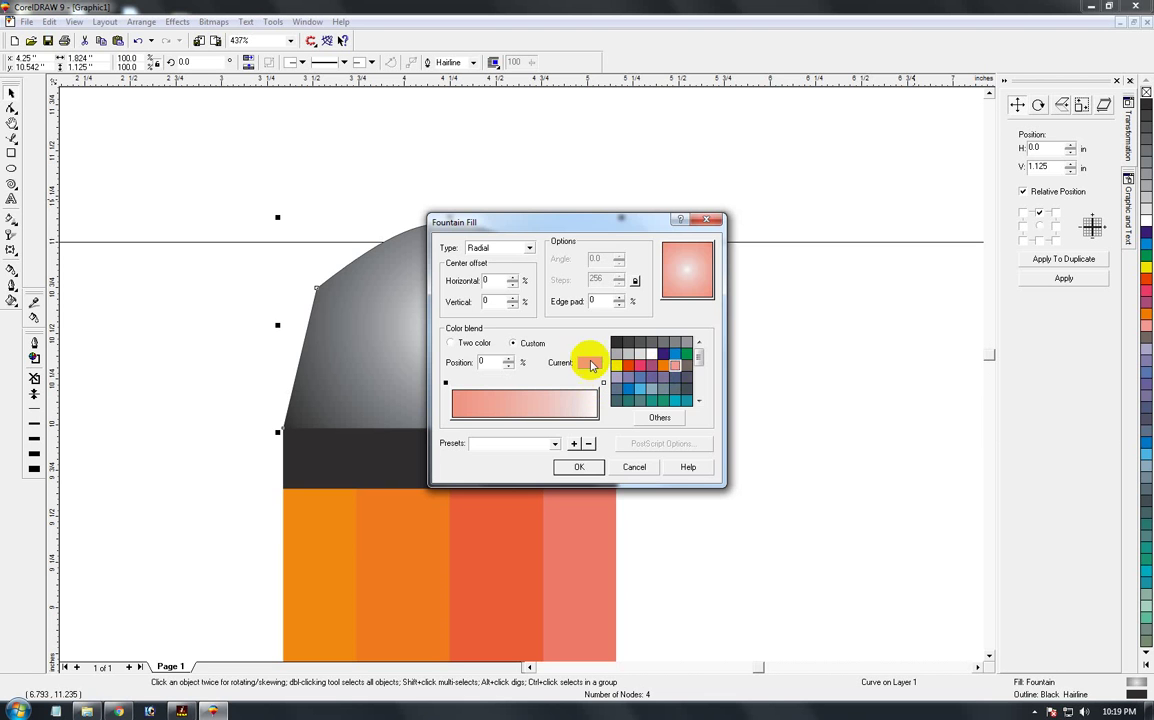
{"action": "left_click", "coordinate": [578, 467]}
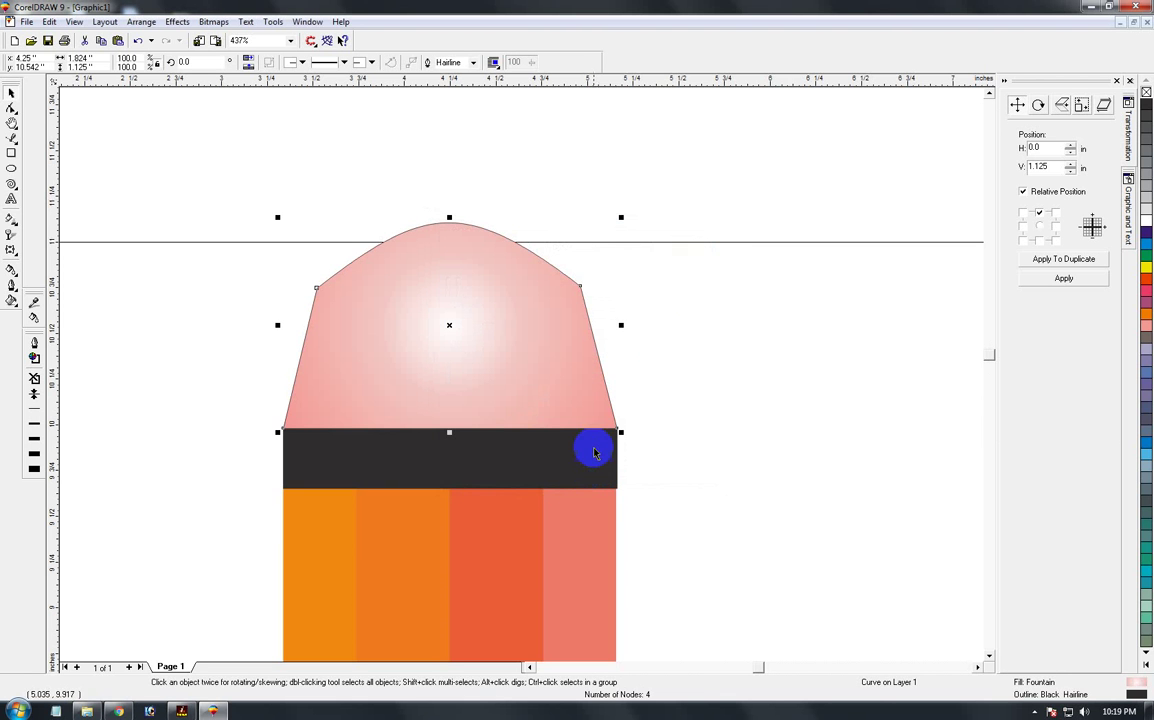
{"action": "right_click", "coordinate": [1146, 92]}
{"action": "left_click", "coordinate": [700, 205]}
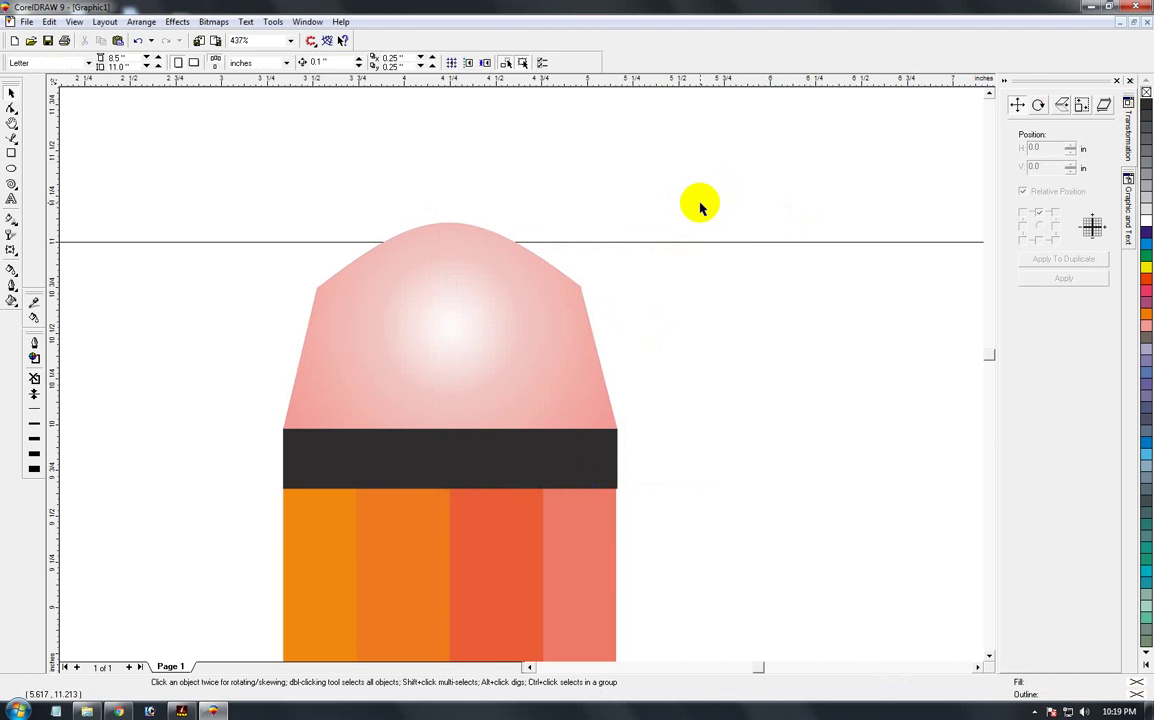
Step: Group the eraser, black band and pencil body into one object
{"action": "key", "text": "F3"}
{"action": "key", "text": "F3"}
{"action": "key", "text": "F2"}
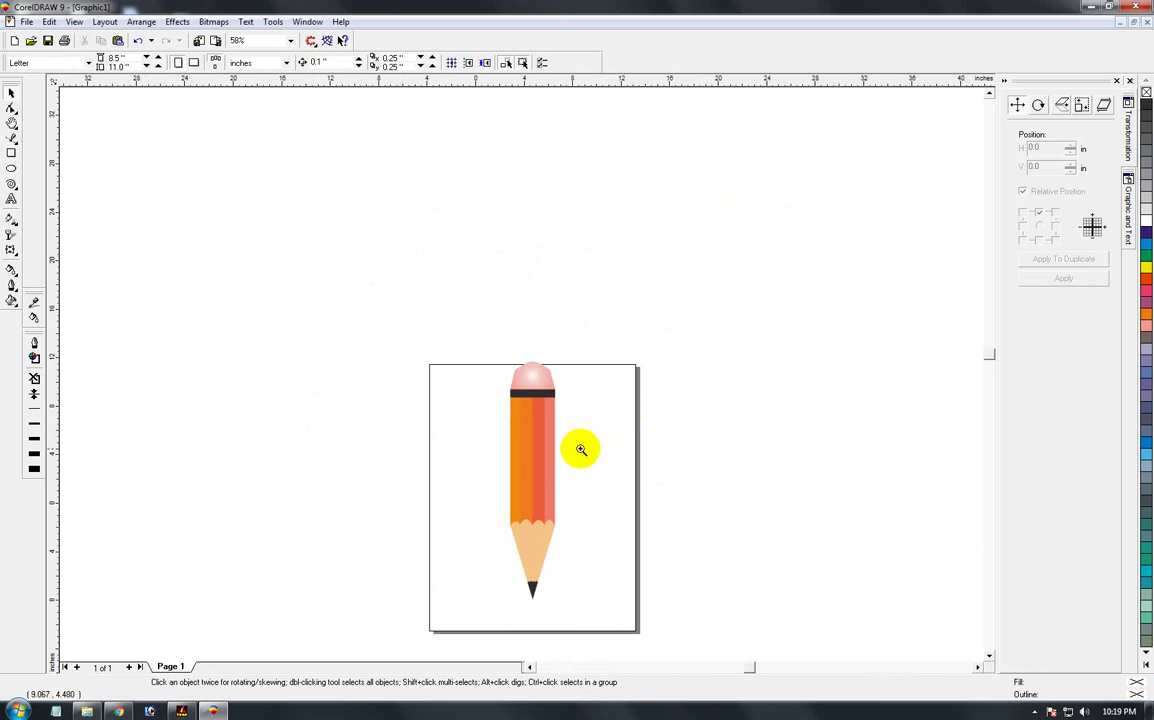
{"action": "key", "text": "F3"}
{"action": "left_click_drag", "start_coordinate": [457, 337], "coordinate": [600, 501]}
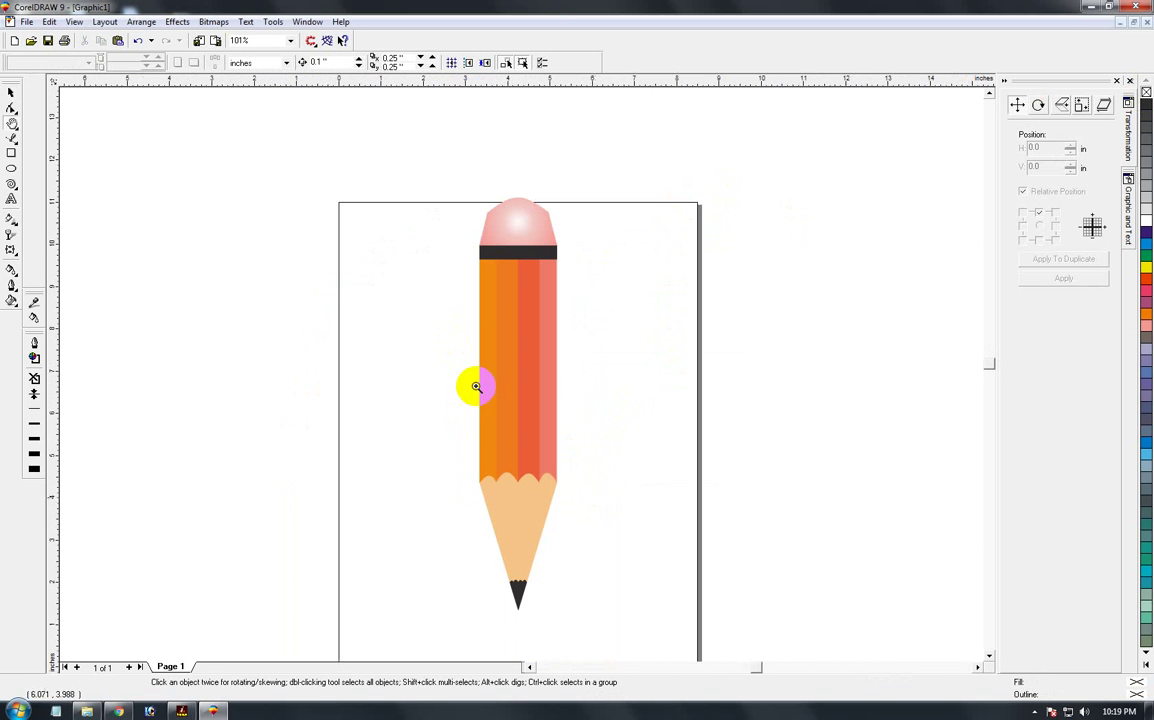
{"action": "left_click", "coordinate": [11, 92]}
{"action": "mouse_move", "coordinate": [361, 147]}
{"action": "left_mouse_down"}
{"action": "mouse_move", "coordinate": [477, 386]}
{"action": "mouse_move", "coordinate": [625, 635]}
{"action": "left_mouse_up"}
{"action": "key", "text": "ctrl+g"}
{"action": "key", "text": "Delete"}
{"action": "key", "text": "ctrl+z"}
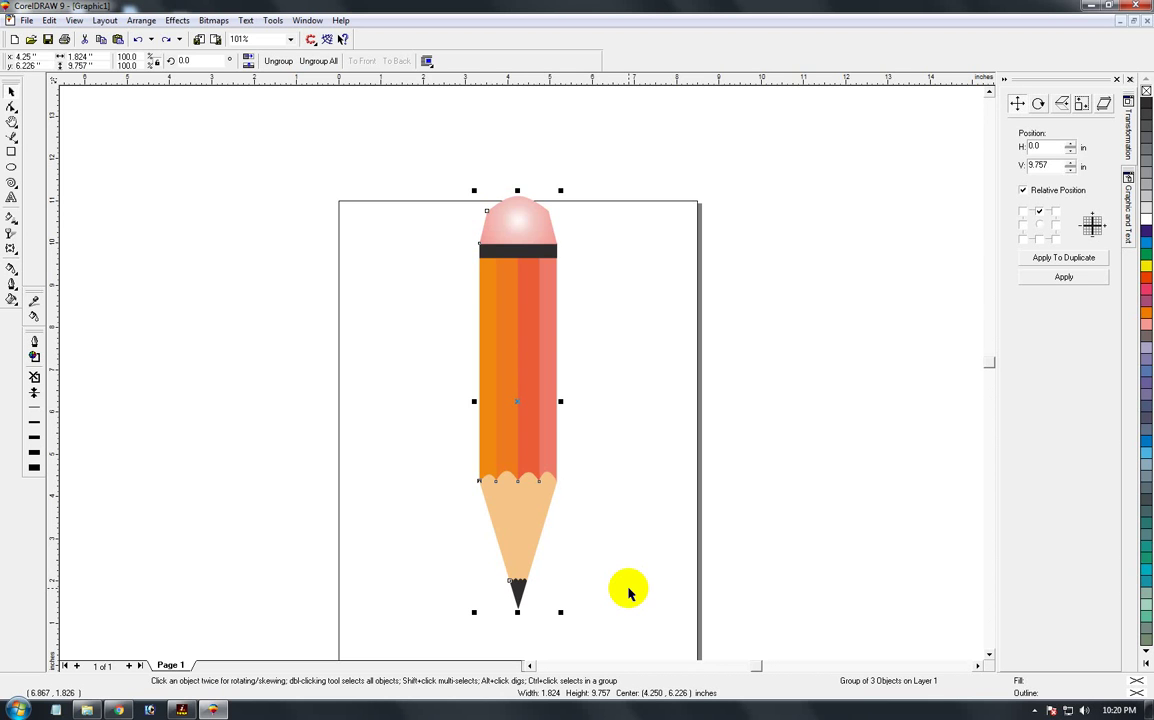
{"action": "key", "text": "F3"}
{"action": "key", "text": "F2"}
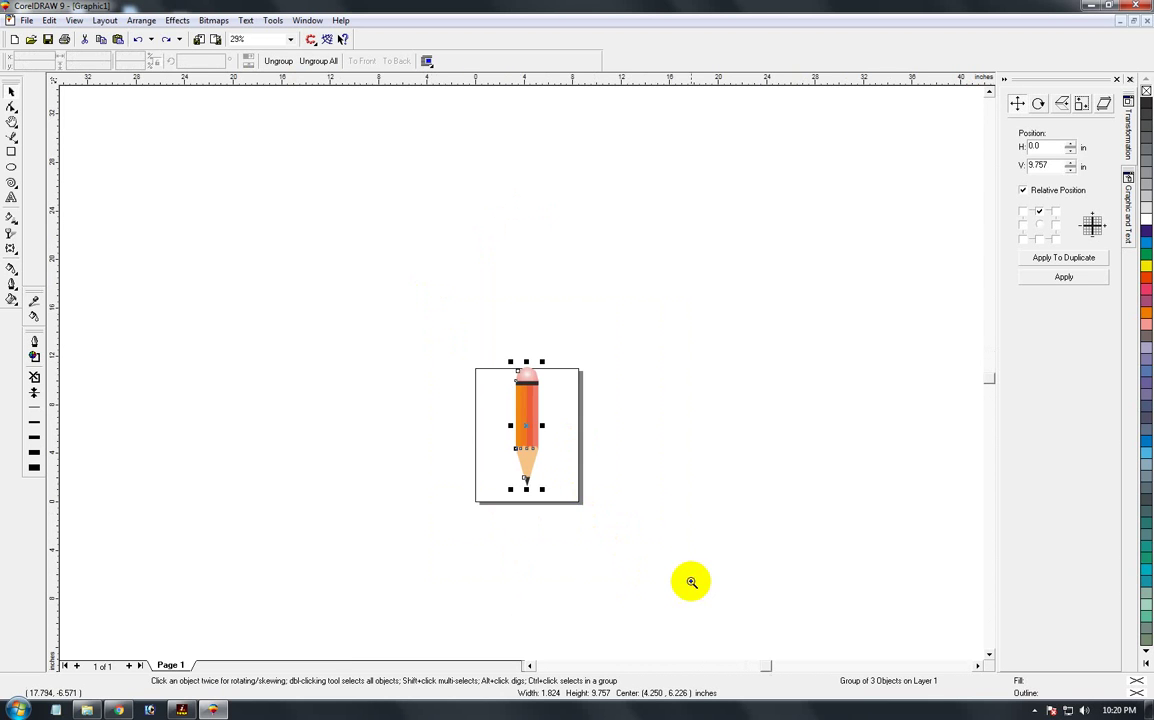
{"action": "left_click", "coordinate": [384, 253]}
{"action": "left_click", "coordinate": [11, 91]}
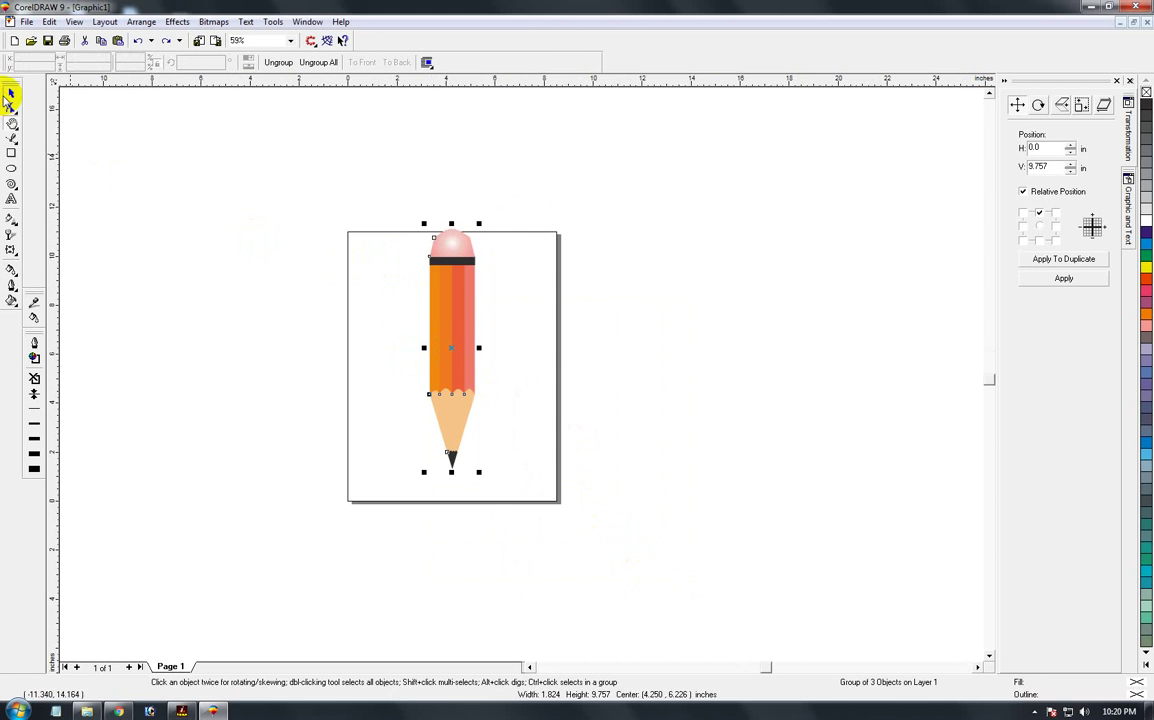
Step: Rotate the grouped pencil by 90 degrees so that it lies horizontally
{"action": "left_click", "coordinate": [418, 280]}
{"action": "left_click", "coordinate": [451, 289]}
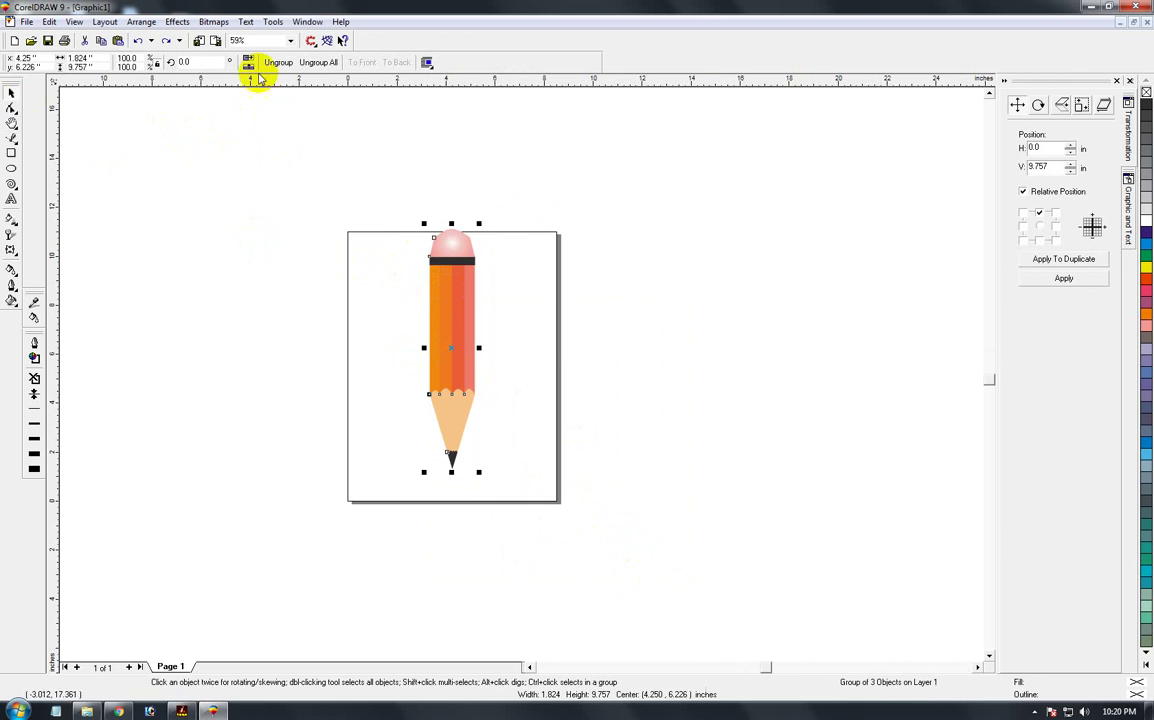
{"action": "left_click_drag", "start_coordinate": [227, 62], "coordinate": [117, 65]}
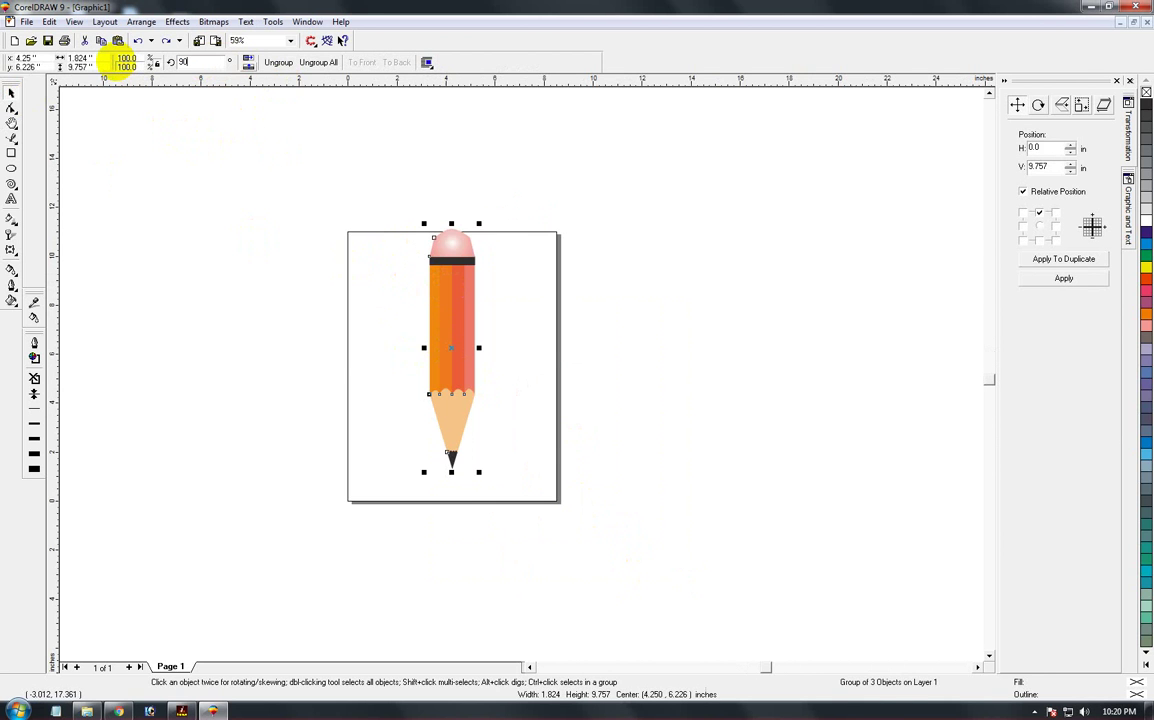
{"action": "type", "text": "90"}
{"action": "key", "text": "Return"}
Step: Add the artistic text "Anas Computer & Graphics" in the empty area below the pencil body
{"action": "left_click_drag", "start_coordinate": [372, 326], "coordinate": [541, 433]}
{"action": "left_click", "coordinate": [12, 199]}
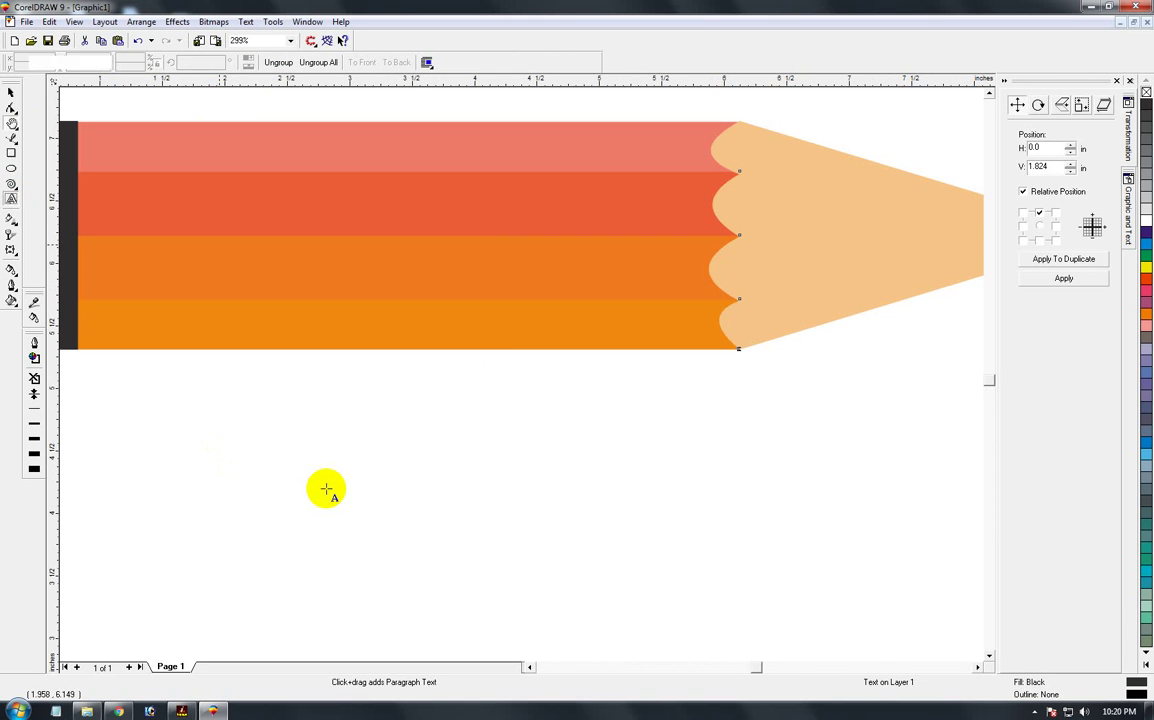
{"action": "left_click", "coordinate": [220, 448]}
{"action": "type", "text": "anas "}
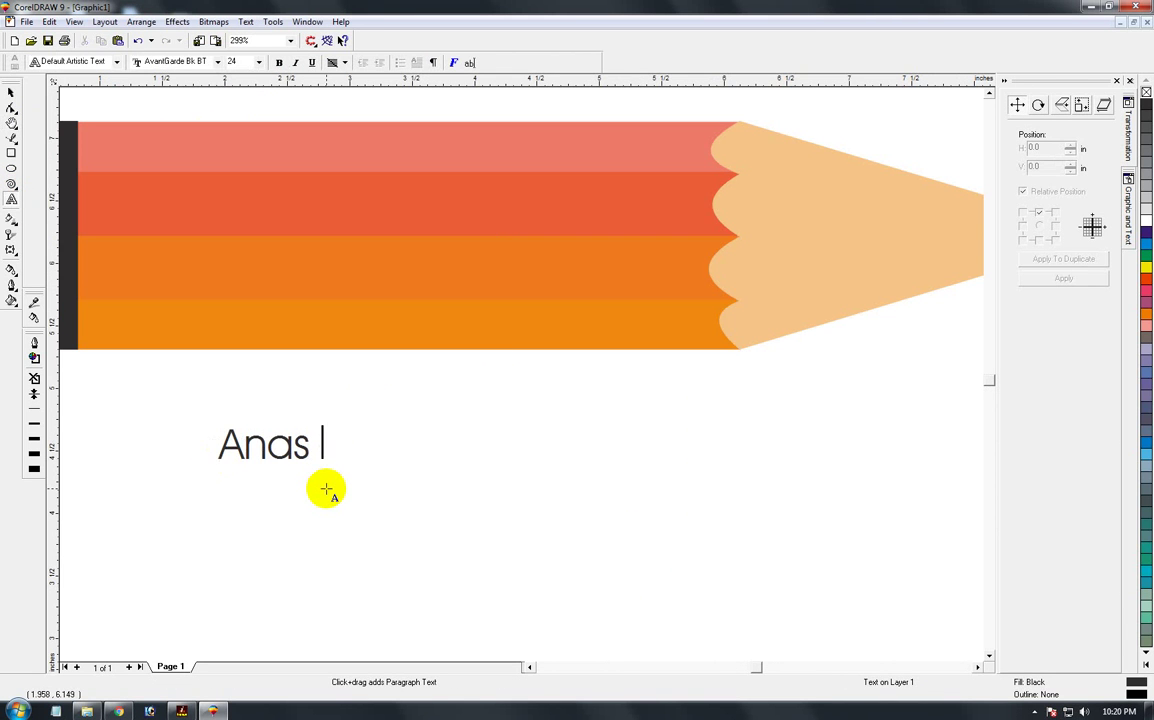
{"action": "type", "text": "col"}
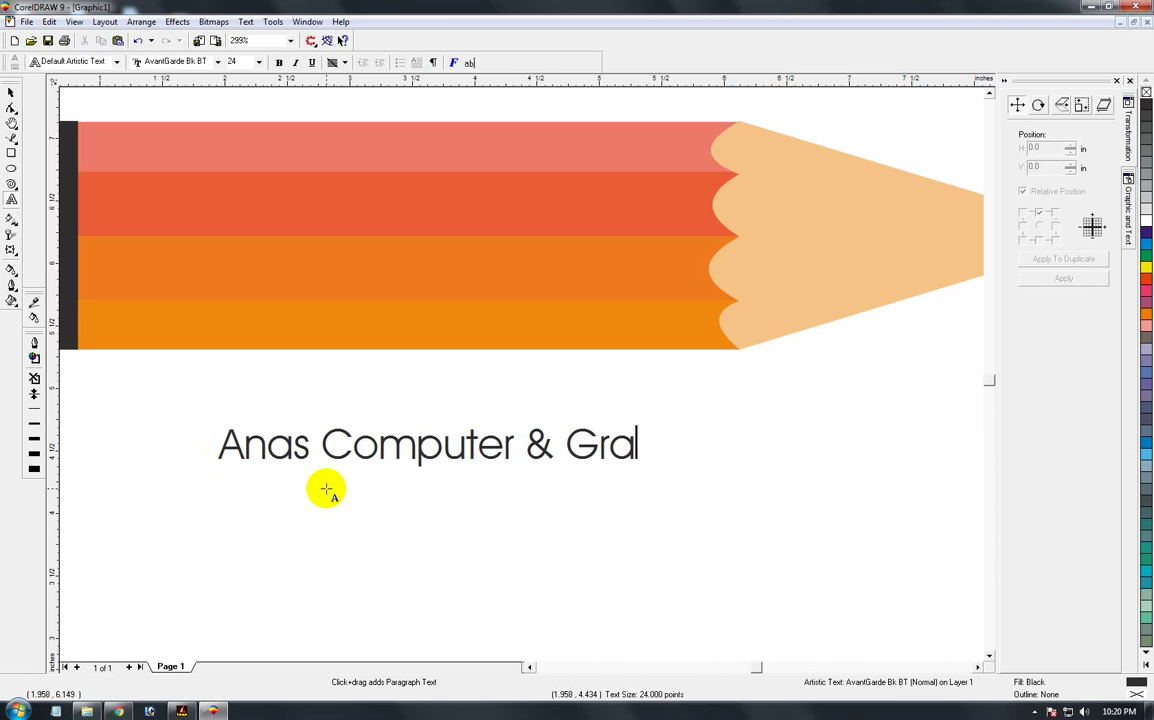
{"action": "left_click", "coordinate": [11, 92]}
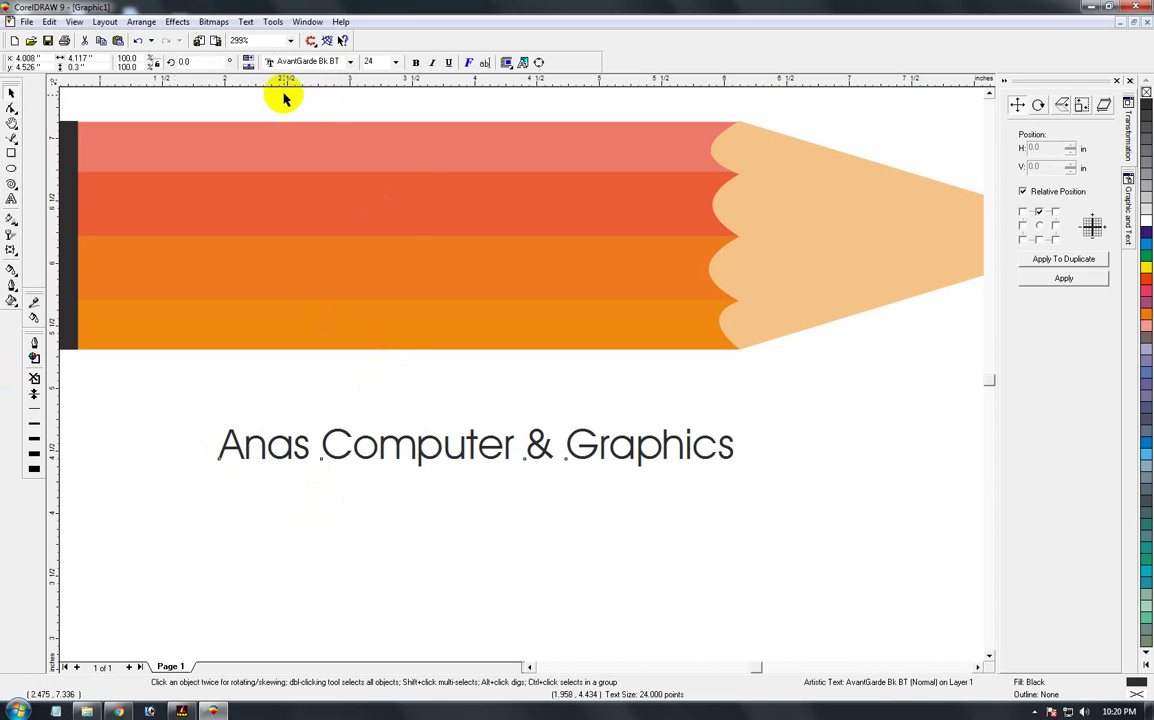
Step: Set the font of the text below the pencil to Arial and make it bold
{"action": "left_click", "coordinate": [349, 62]}
{"action": "type", "text": "Arial"}
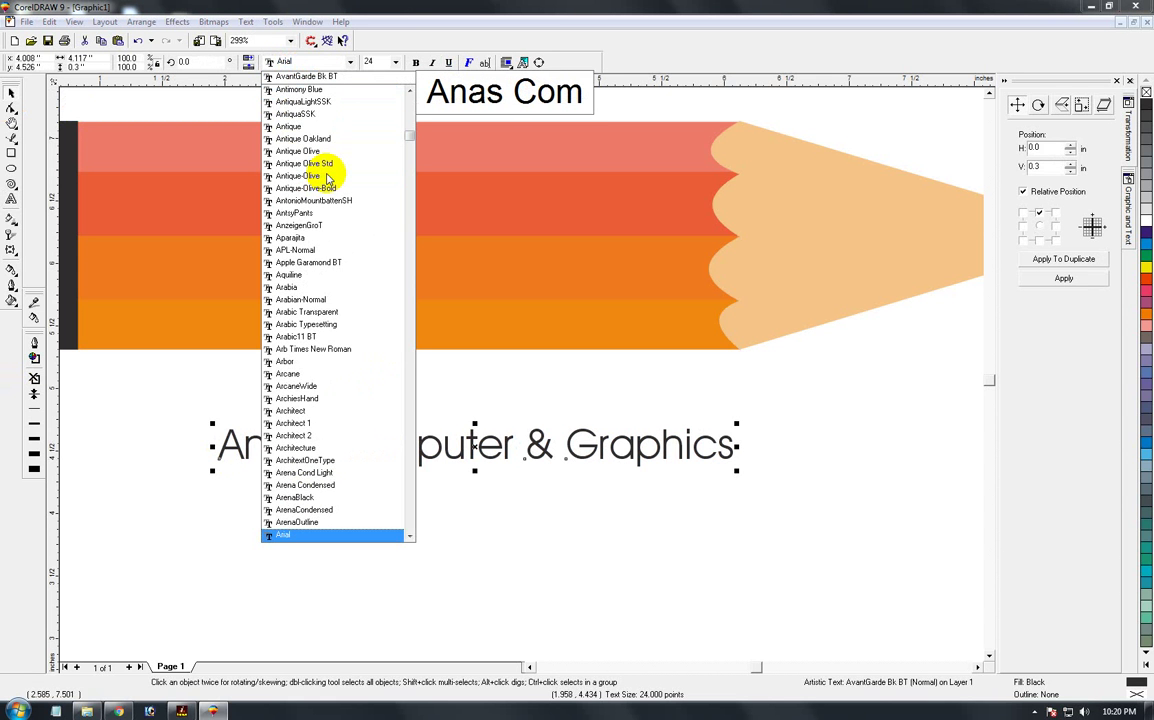
{"action": "key", "text": "Return"}
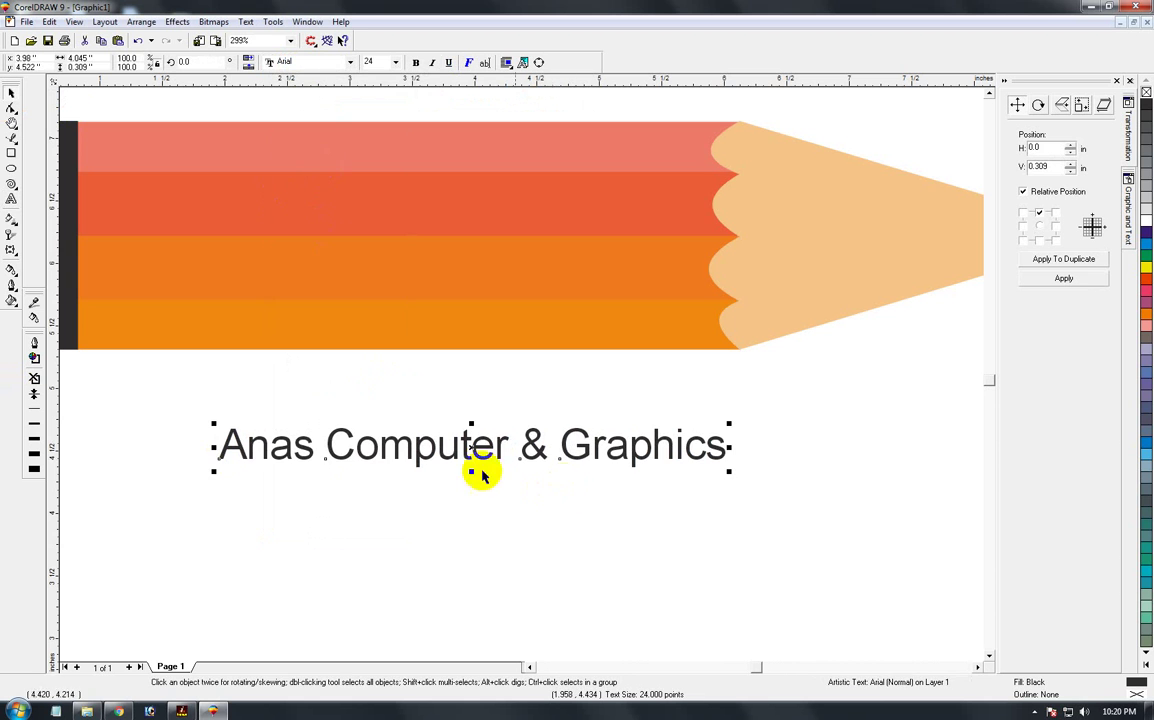
{"action": "left_click", "coordinate": [416, 63]}
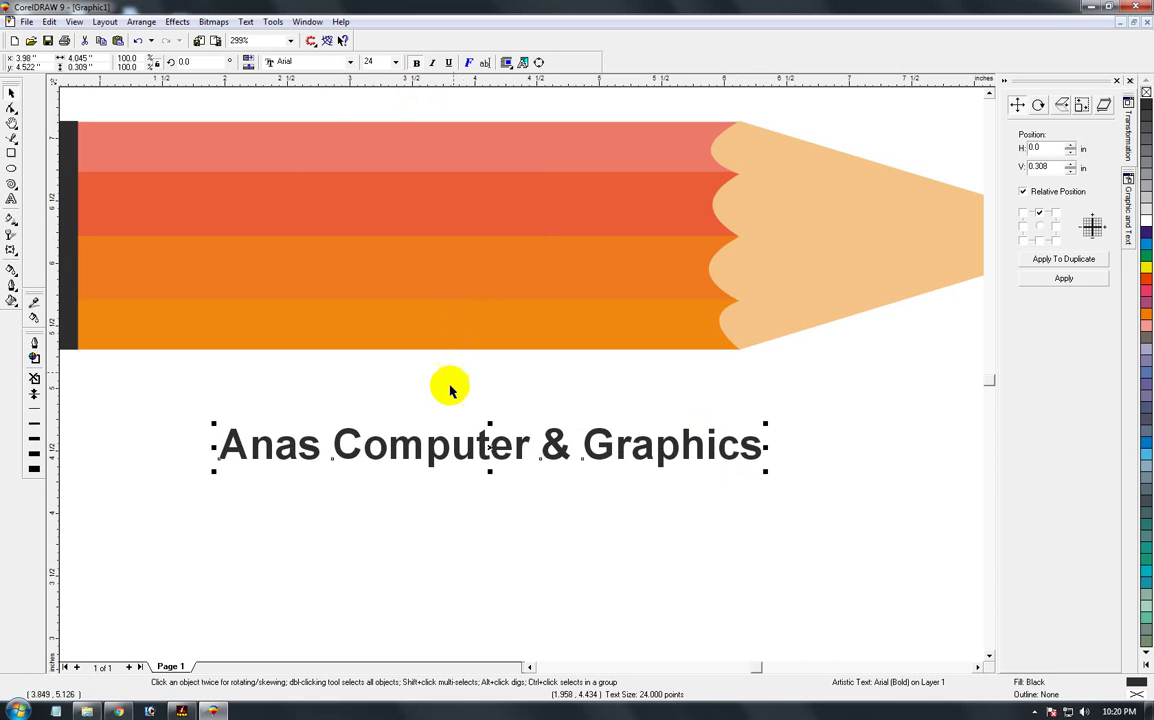